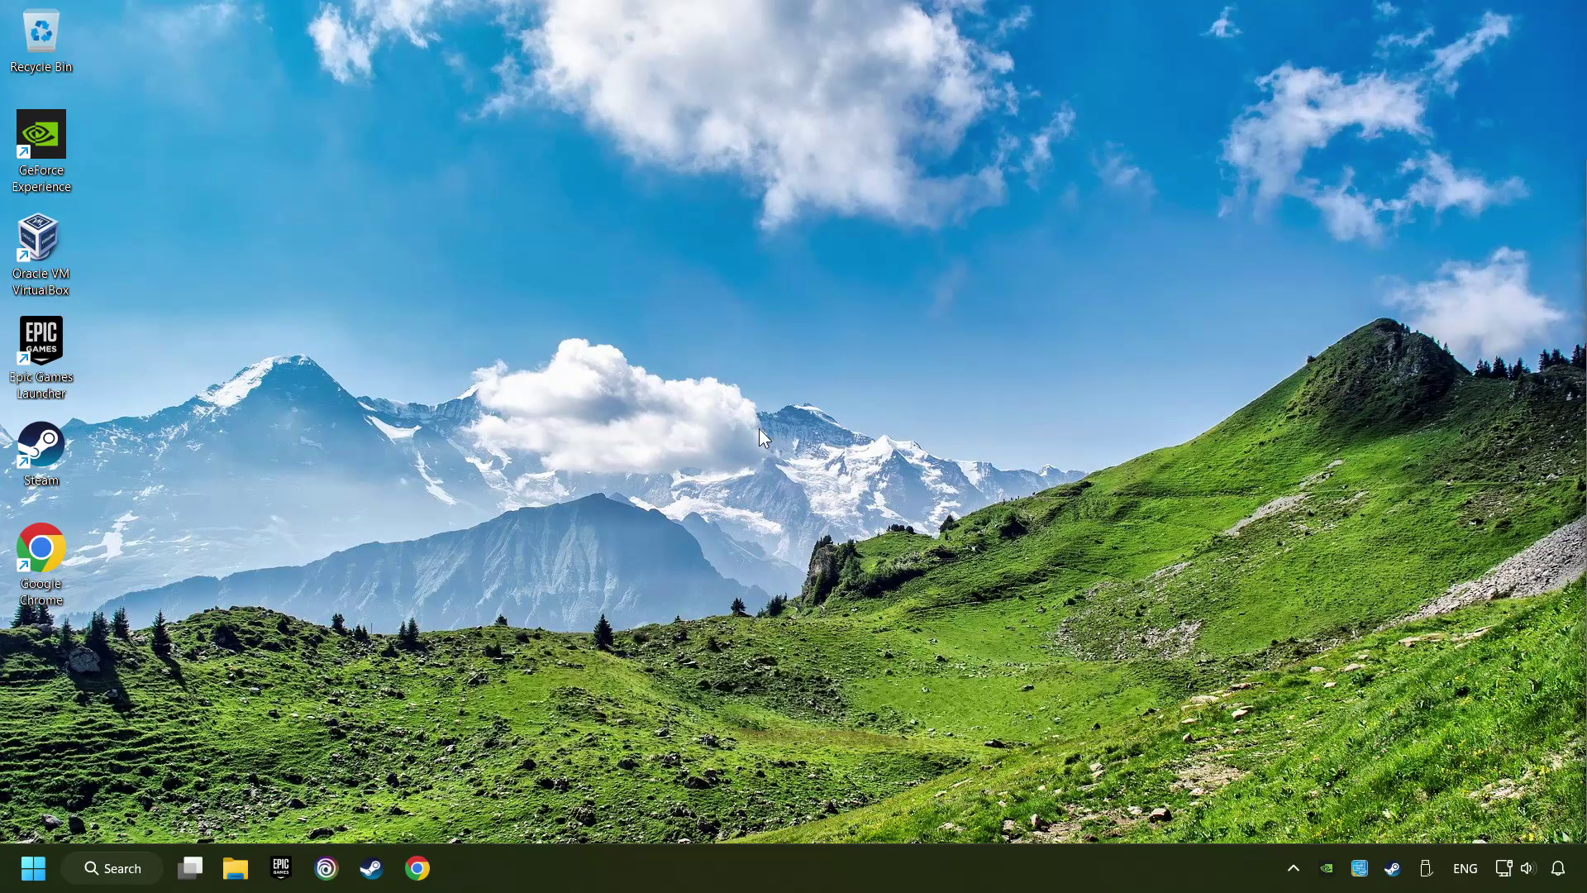
Search Windows for 'edit power plan' so the Edit power plan Control panel entry appears
{"action": "left_click", "coordinate": [140, 872]}
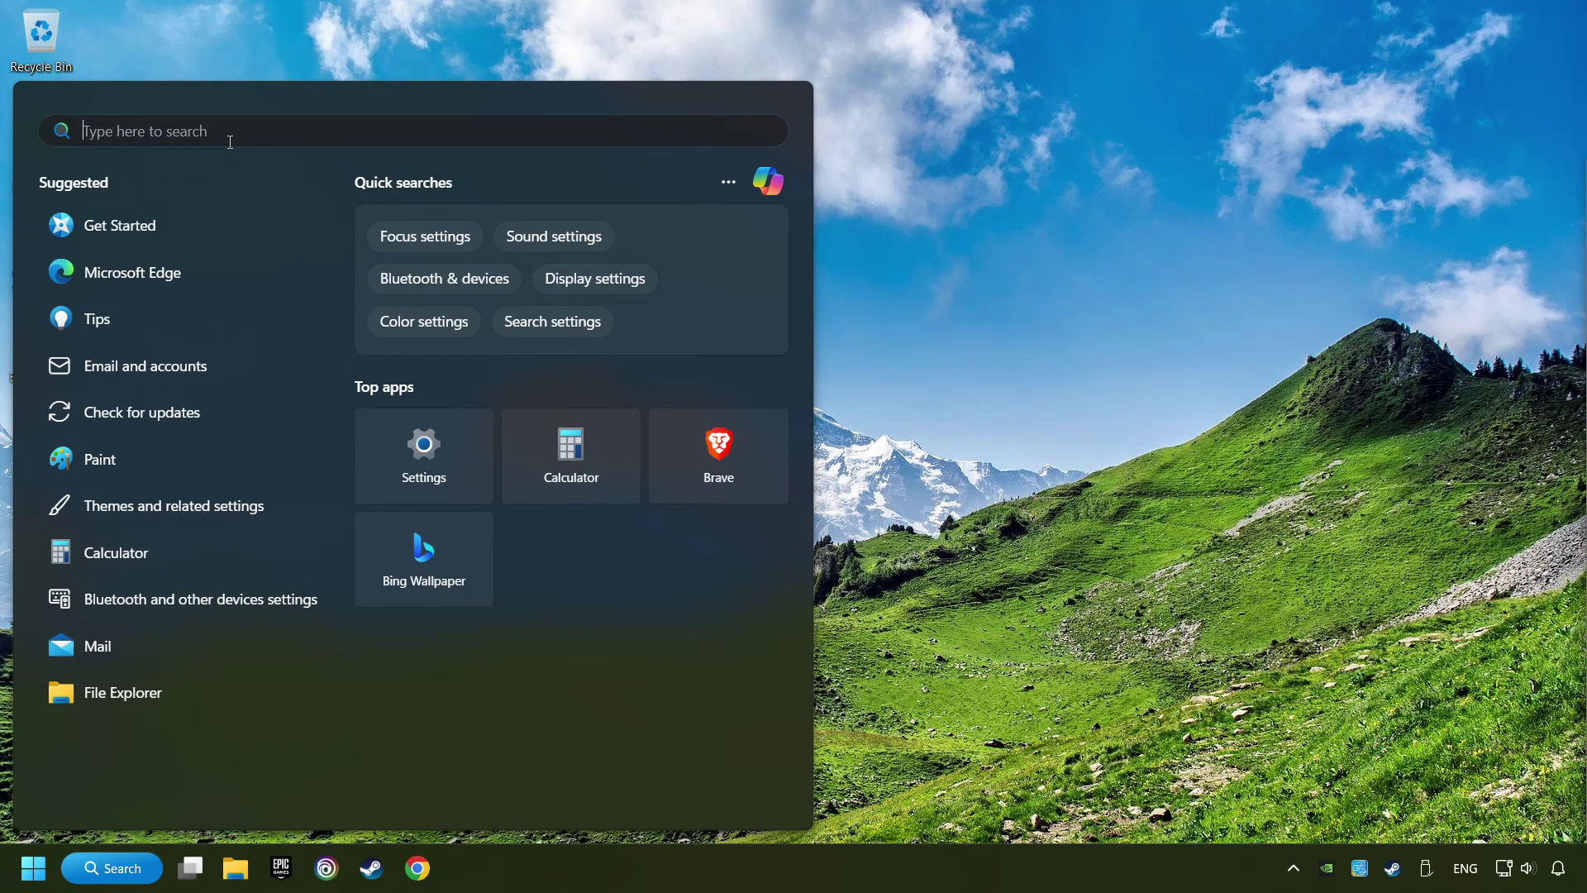
{"action": "type", "text": "edit power plan"}
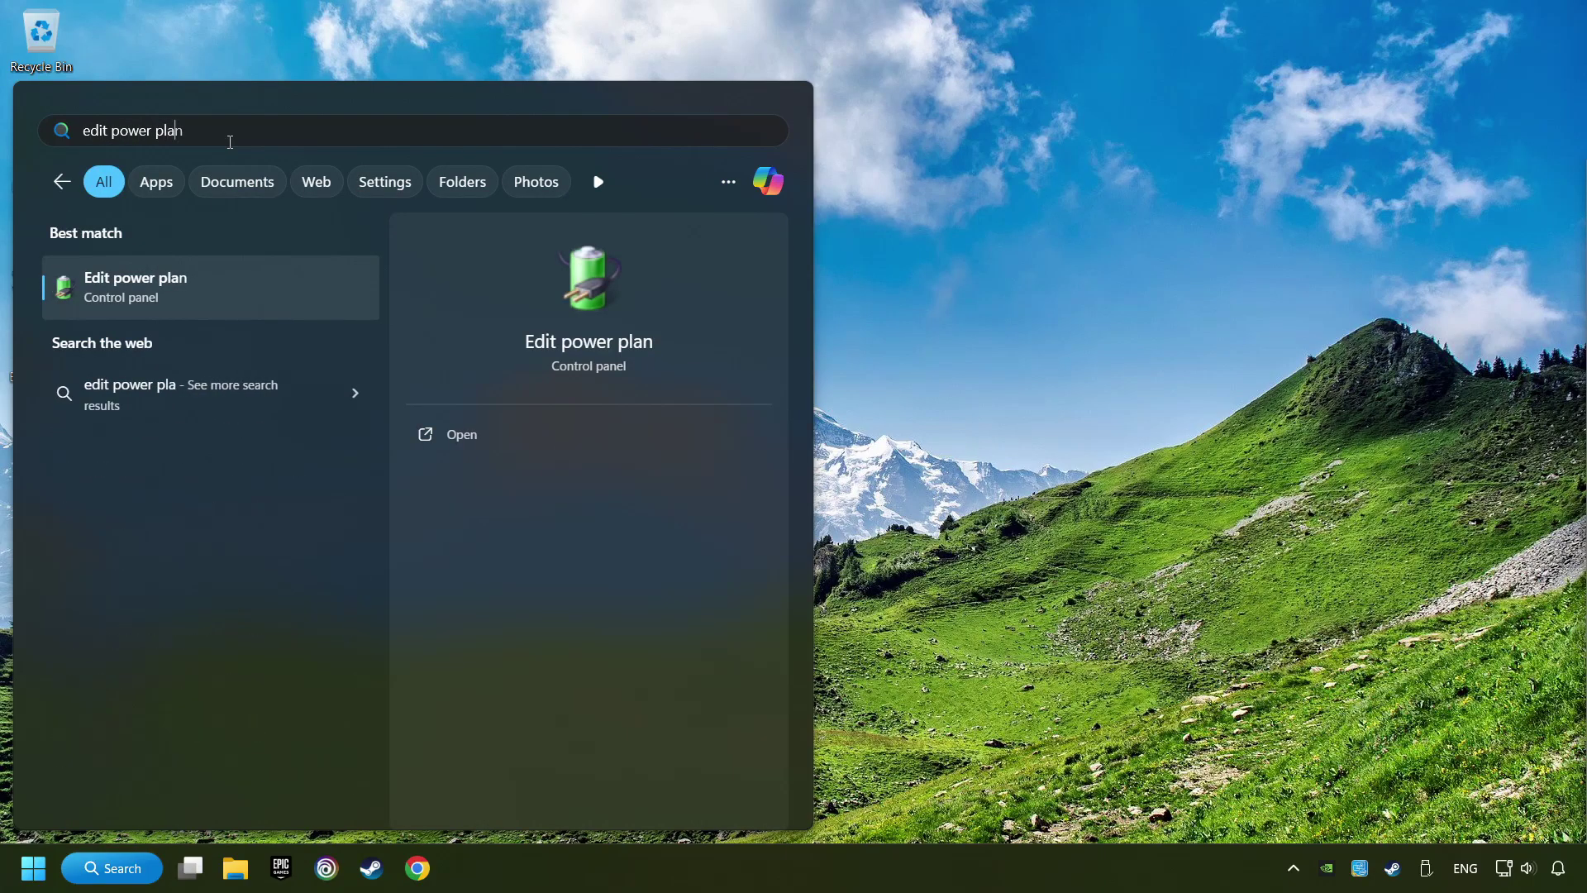
Open the Edit power plan page, then go up to Power Options listing Balanced and High performance
{"action": "left_click", "coordinate": [313, 295]}
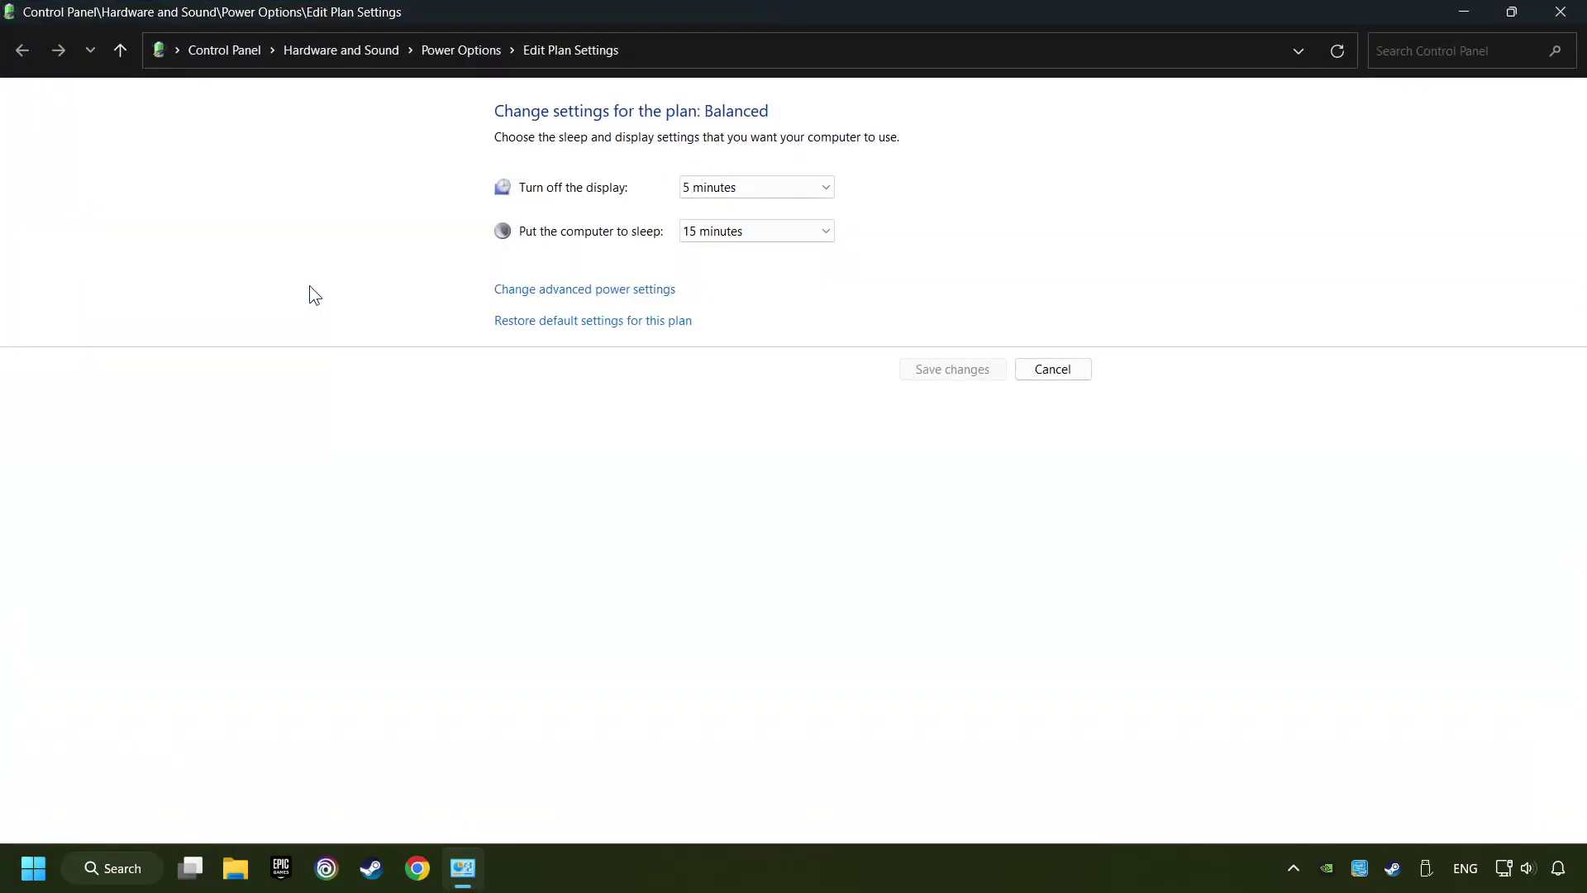
{"action": "left_click", "coordinate": [462, 52]}
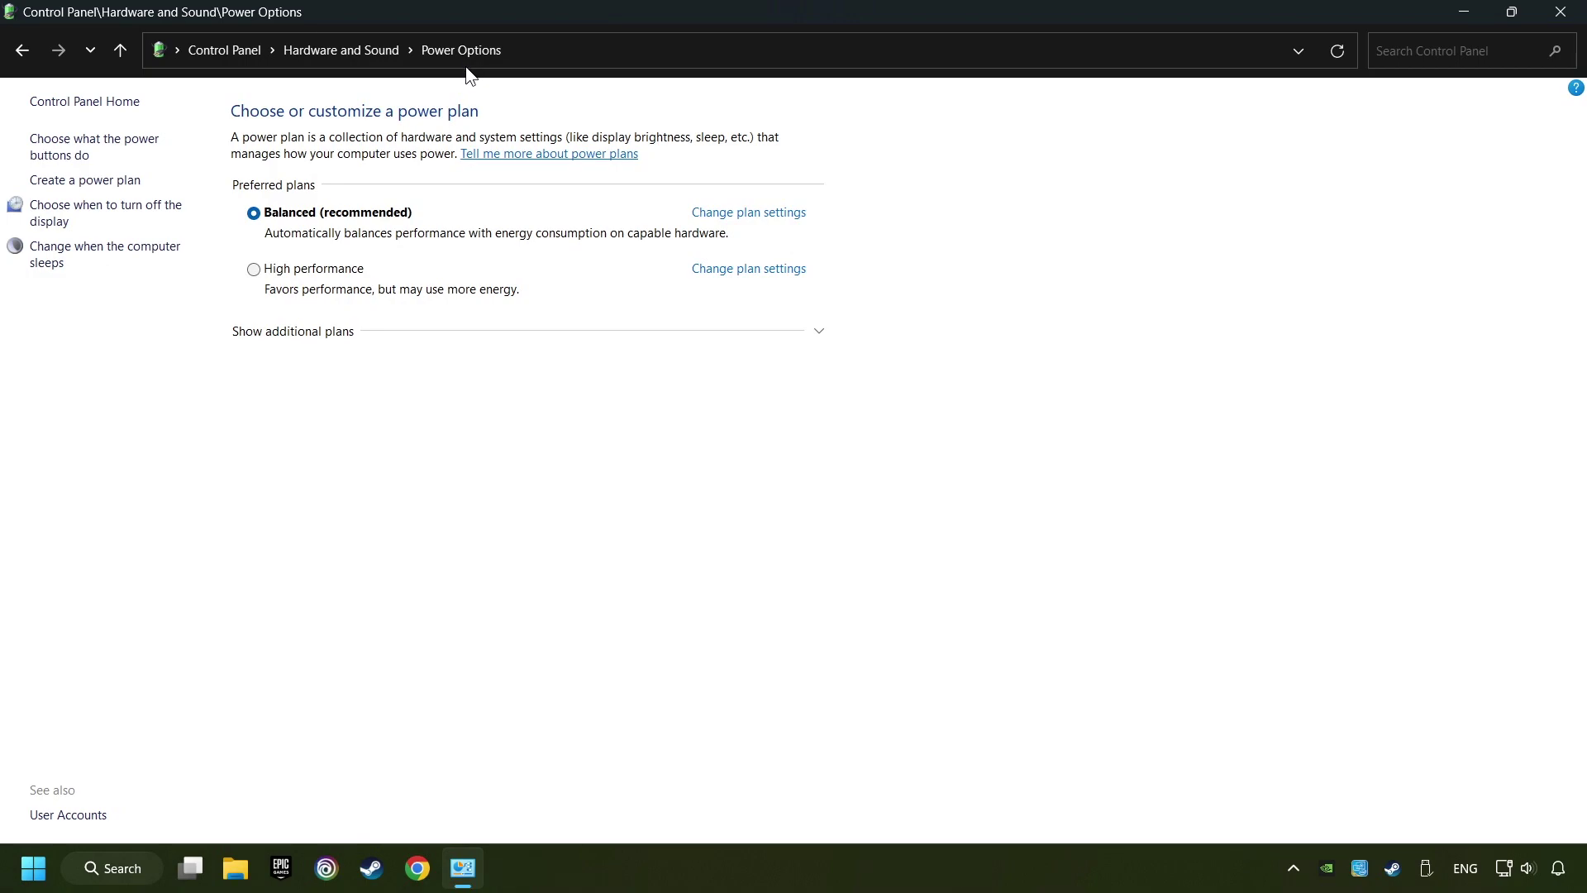
Search for 'cmd' and run Command Prompt as administrator
{"action": "left_click", "coordinate": [141, 878]}
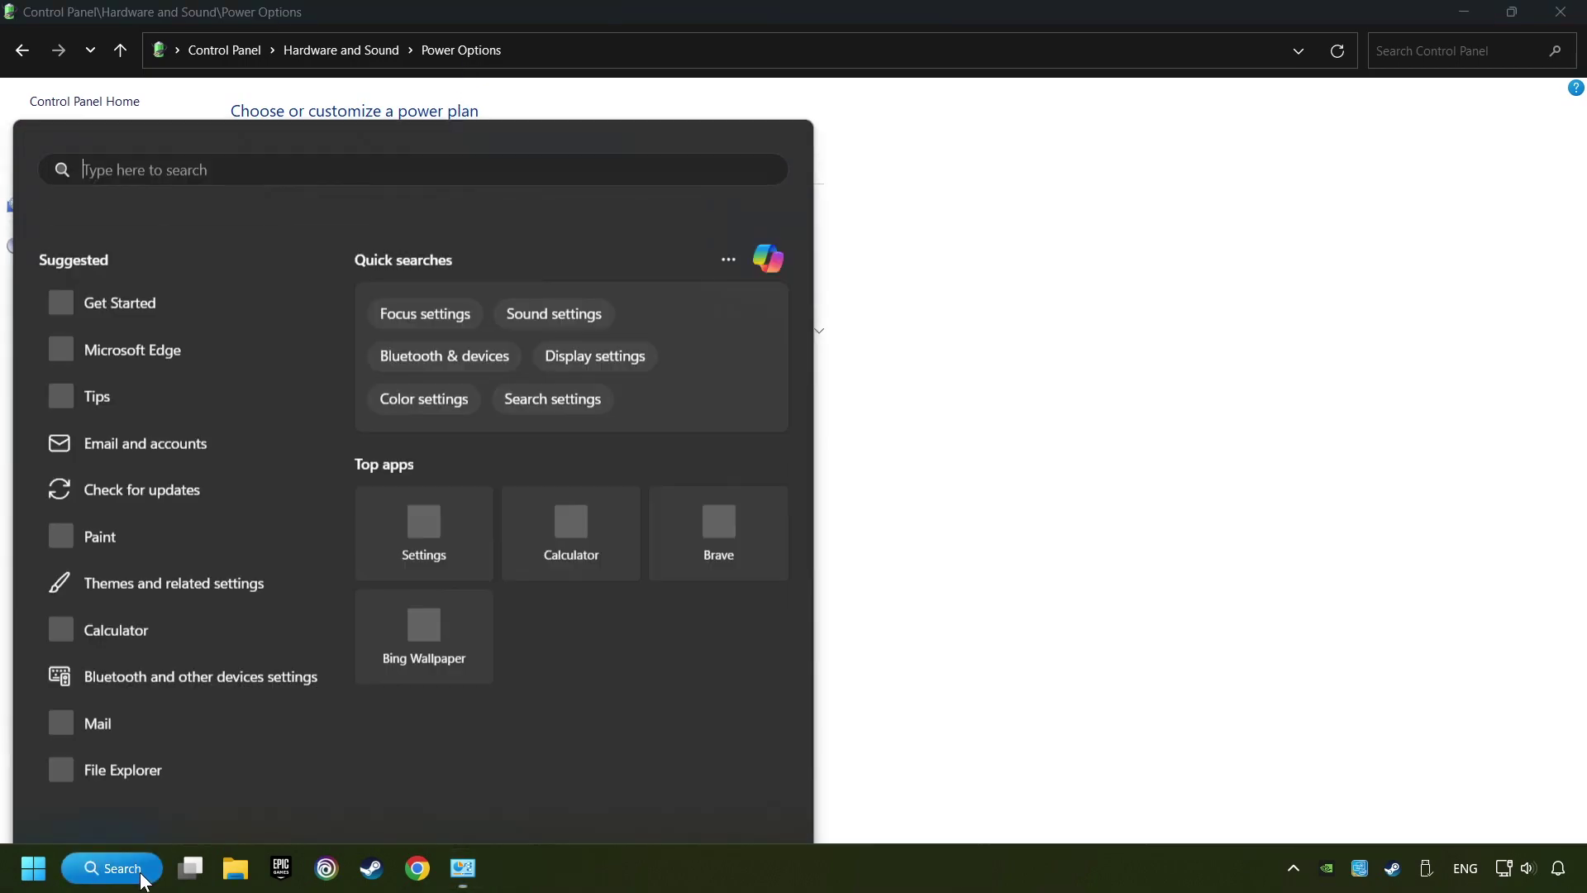
{"action": "type", "text": "control panel"}
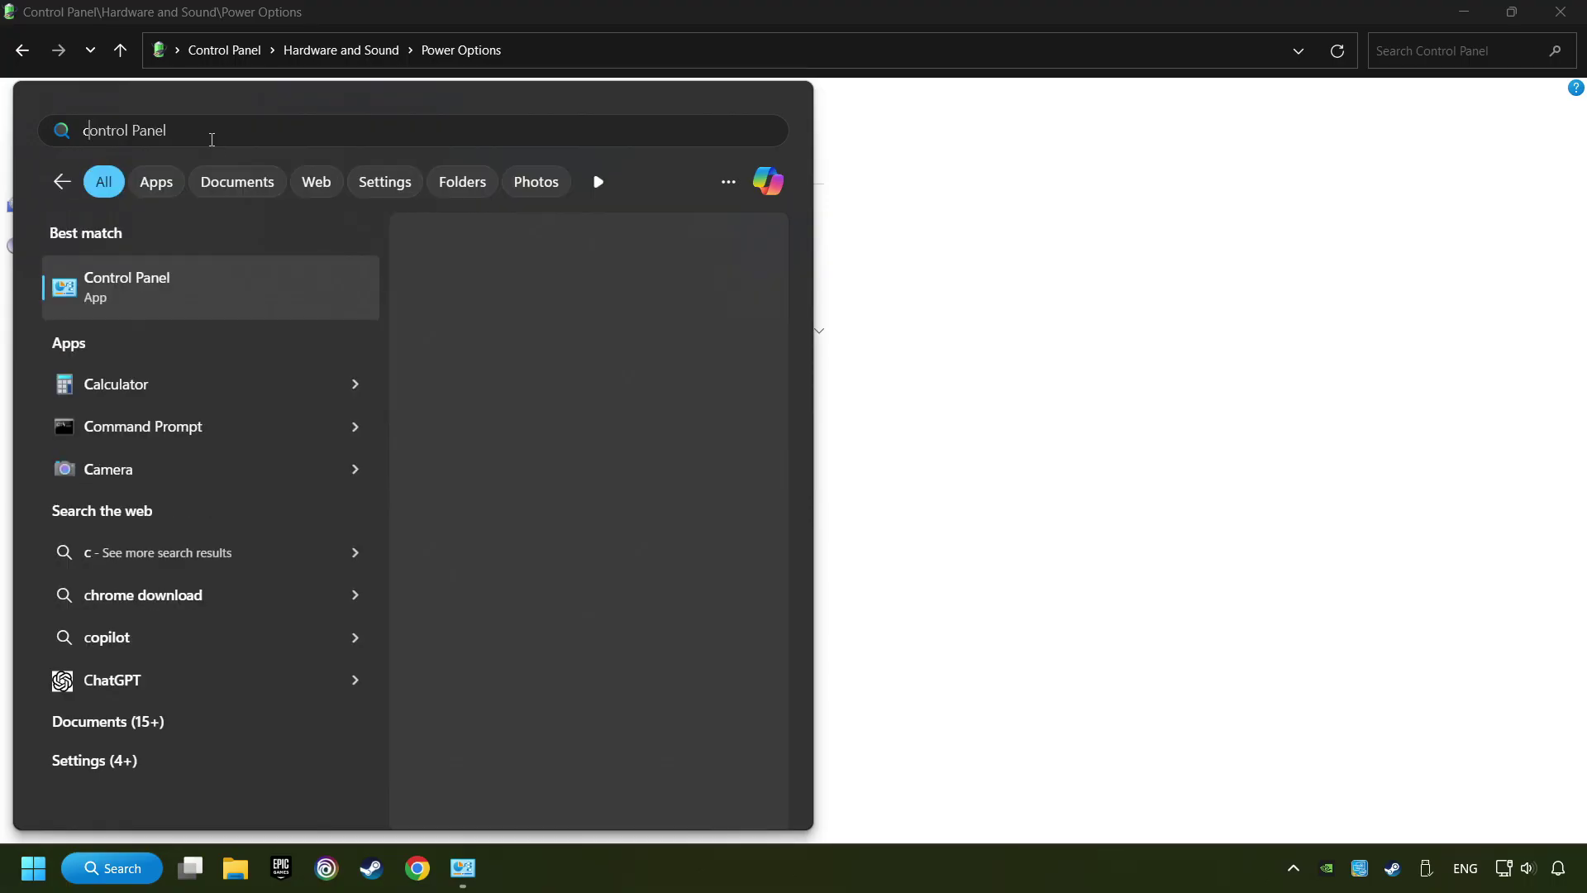
{"action": "key", "text": "ctrl+a"}
{"action": "type", "text": "cmd"}
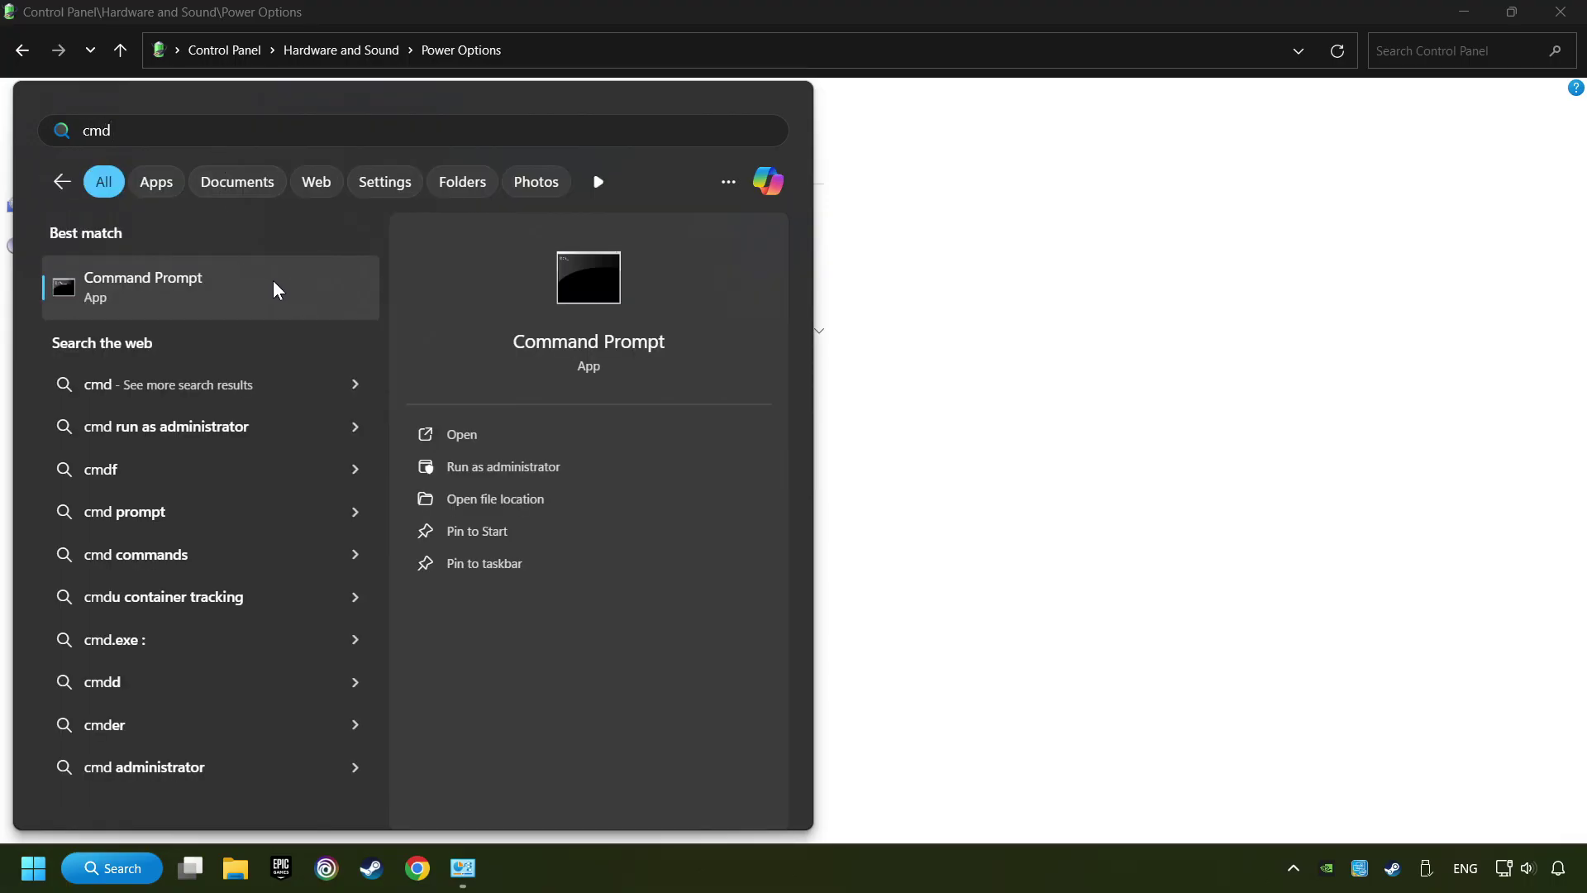
{"action": "right_click", "coordinate": [283, 285]}
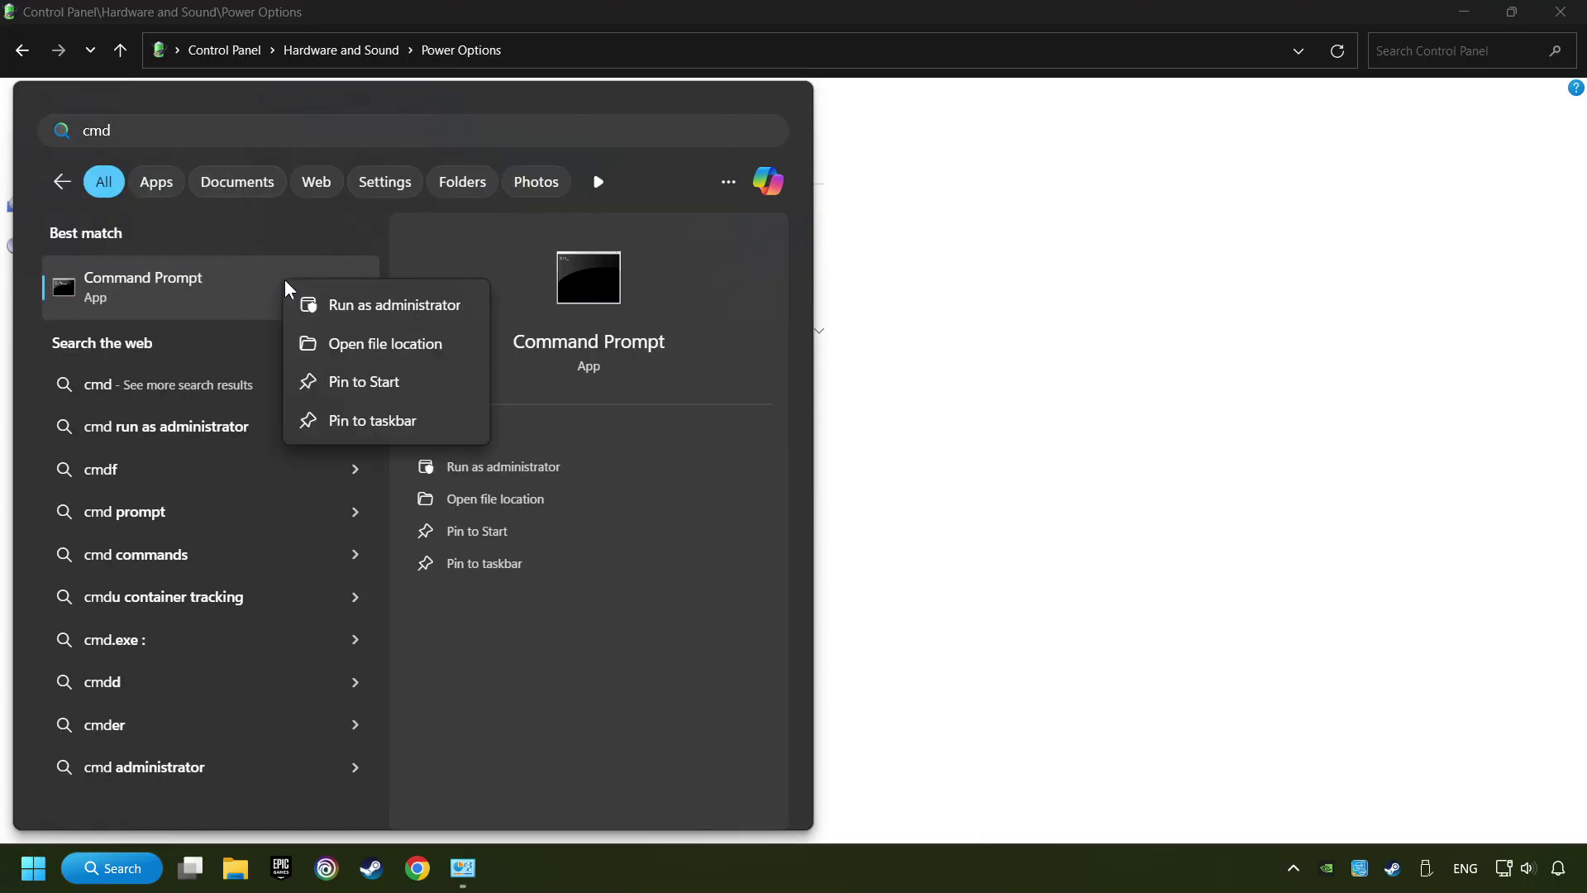
{"action": "left_click", "coordinate": [379, 313]}
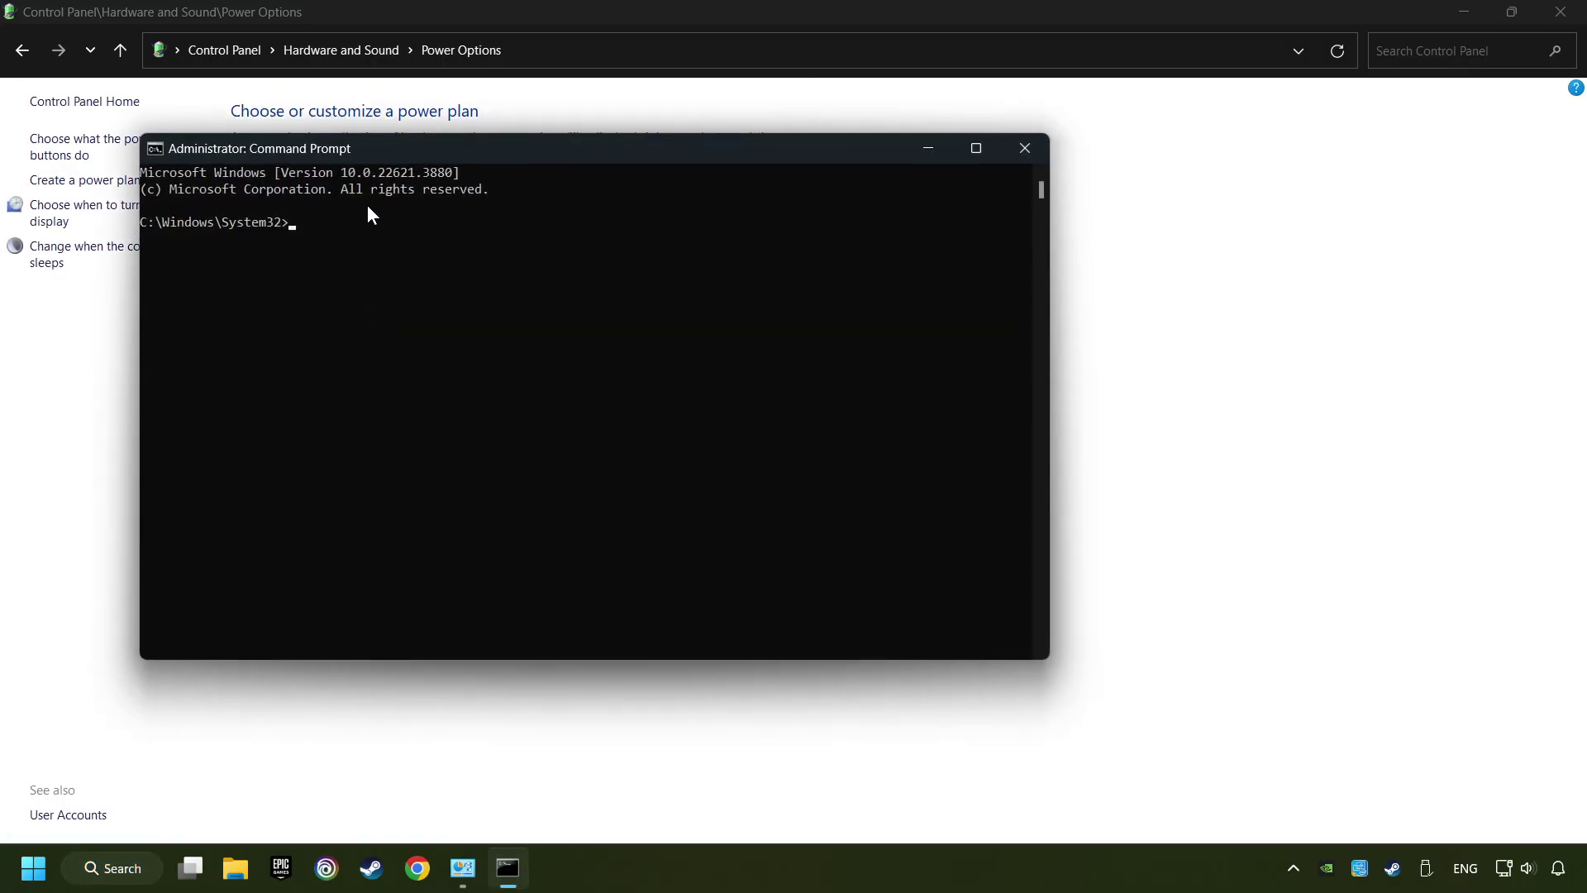
Copy the powercfg -duplicatescheme command line from Notepad, then close Notepad
{"action": "left_click_drag", "start_coordinate": [382, 151], "coordinate": [273, 290]}
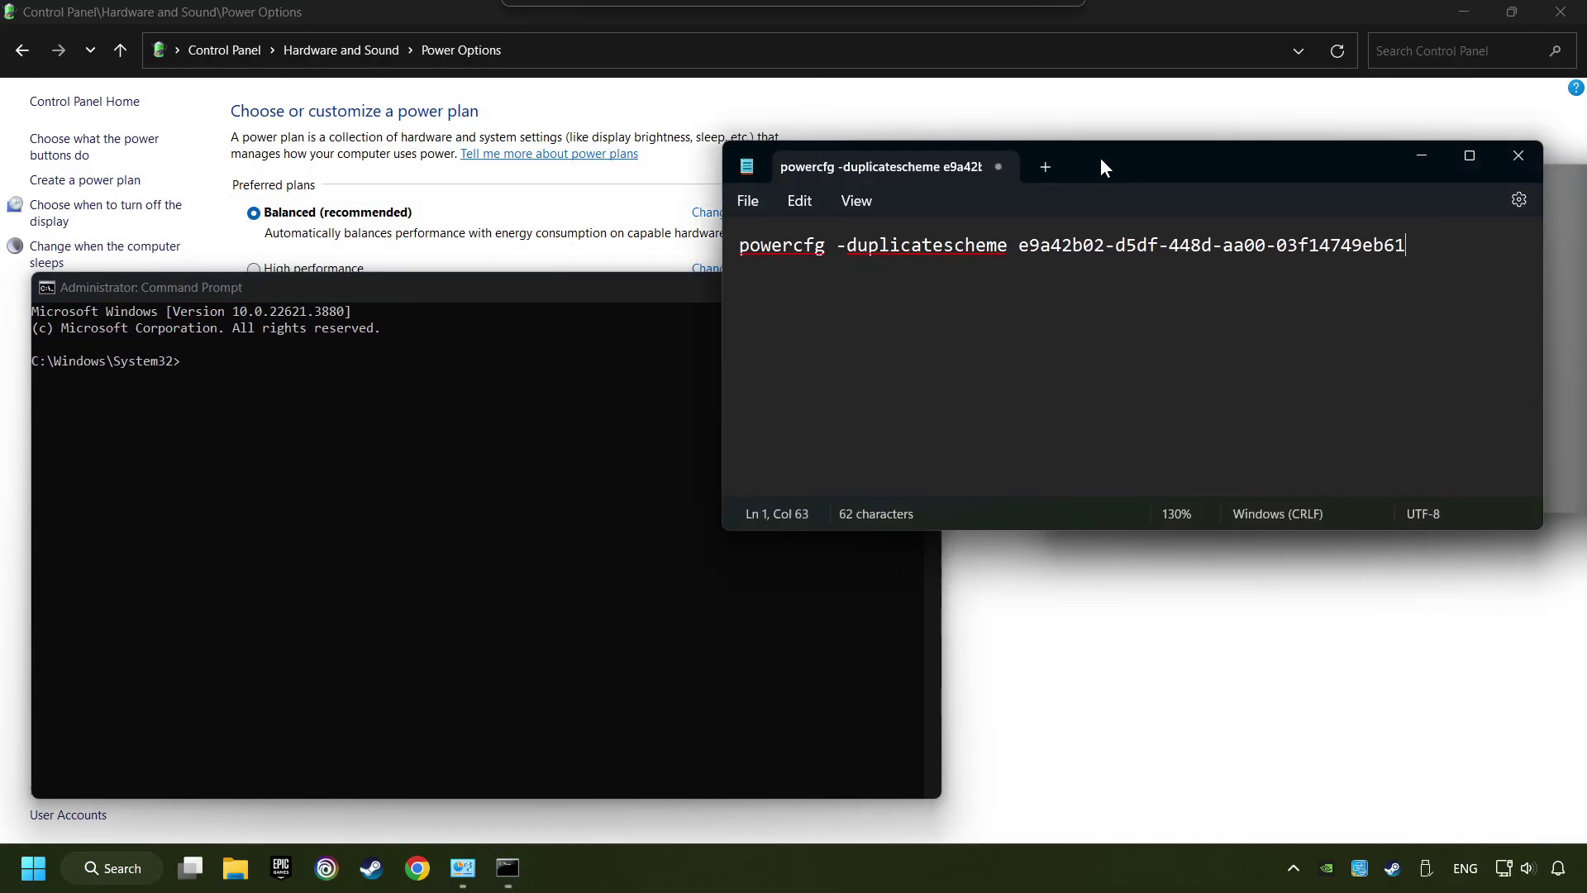
{"action": "left_click_drag", "start_coordinate": [1100, 157], "coordinate": [1138, 41]}
{"action": "left_click_drag", "start_coordinate": [1486, 152], "coordinate": [775, 129]}
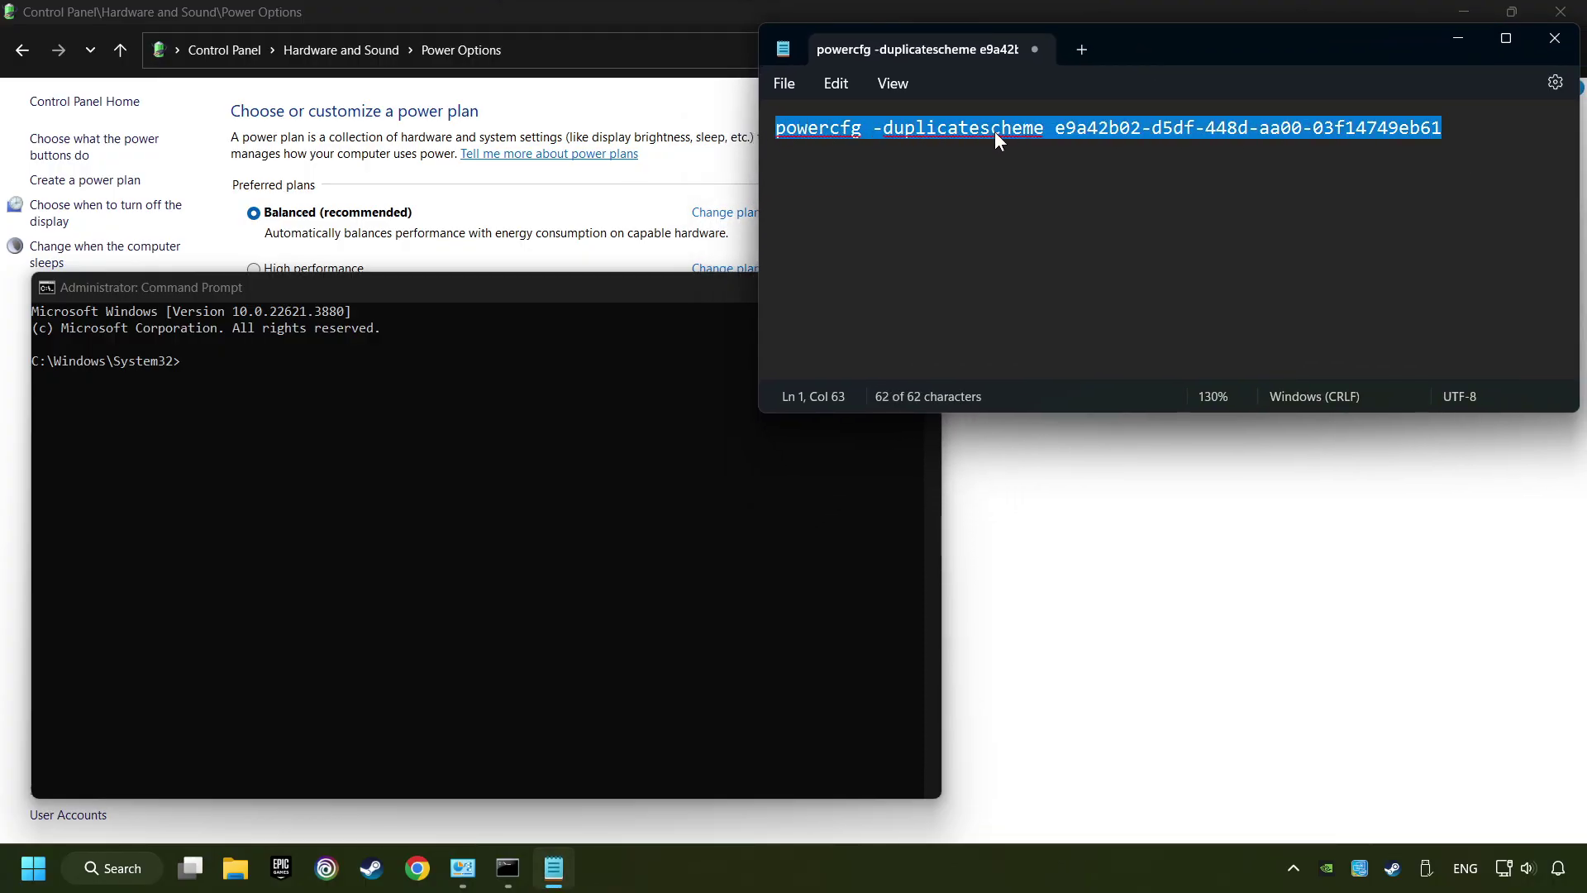
{"action": "right_click", "coordinate": [1068, 129]}
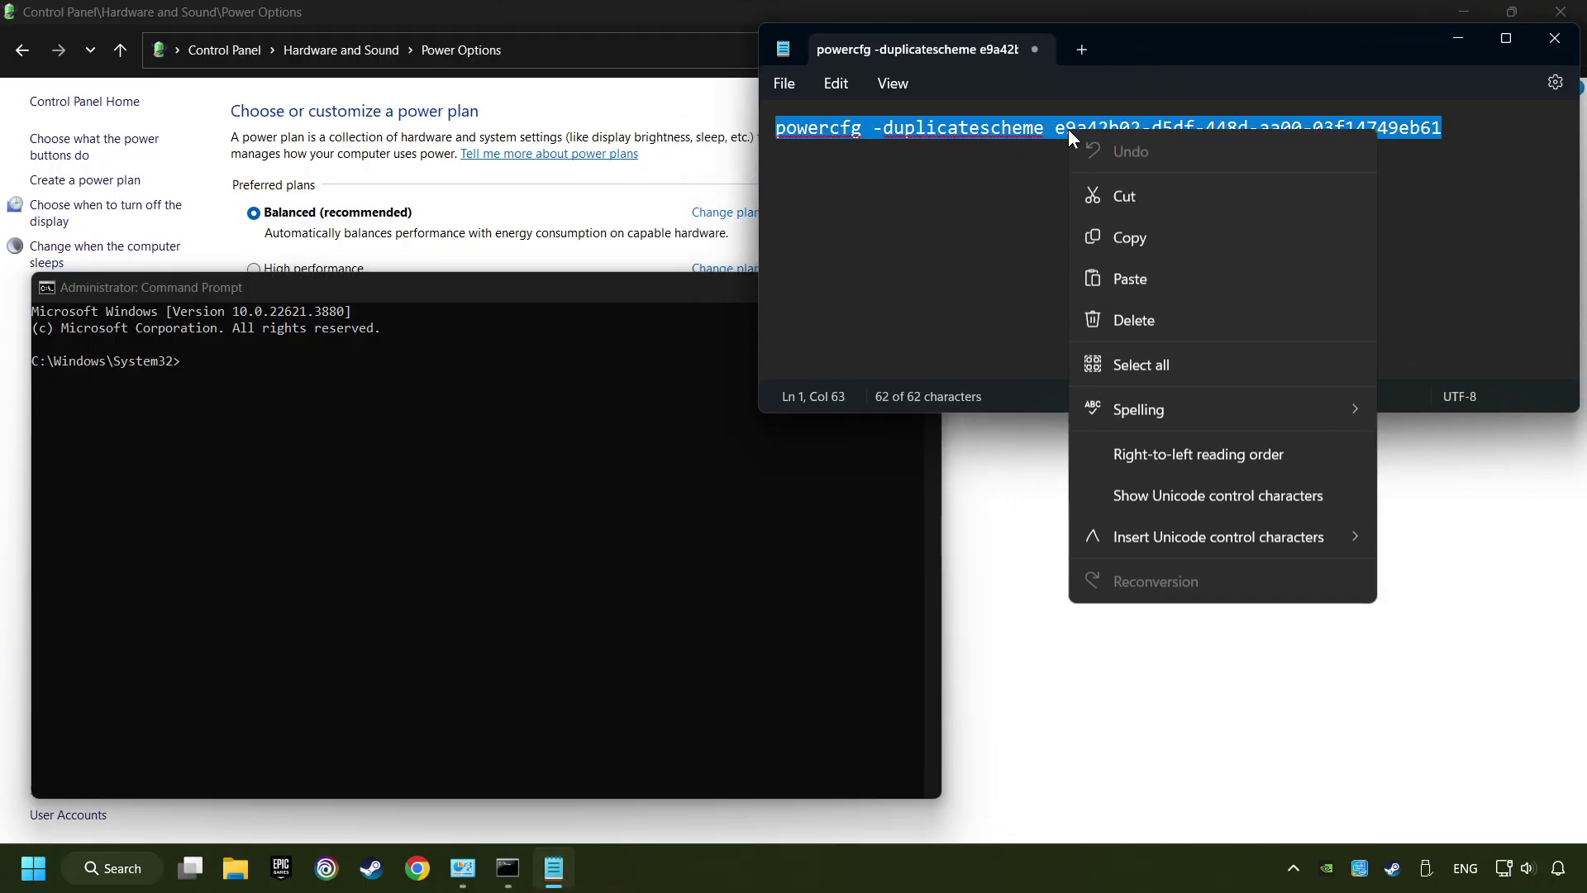
{"action": "left_click", "coordinate": [1111, 244]}
{"action": "left_click", "coordinate": [1555, 38]}
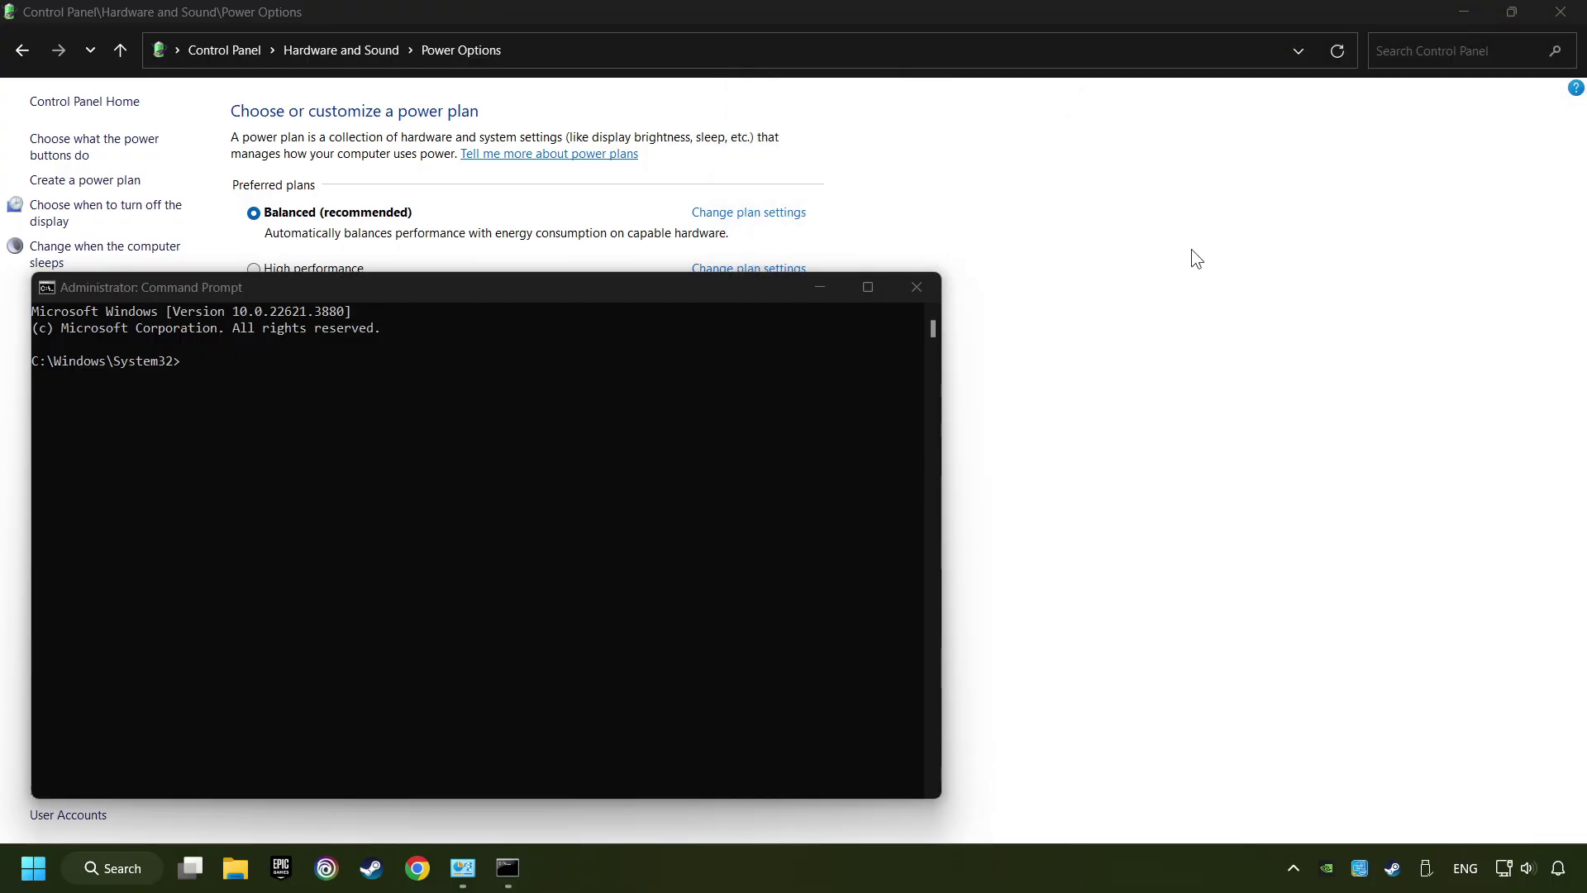
Paste the powercfg command into Command Prompt and run it to duplicate Ultimate Performance
{"action": "left_click_drag", "start_coordinate": [632, 295], "coordinate": [1134, 229]}
{"action": "right_click", "coordinate": [926, 222]}
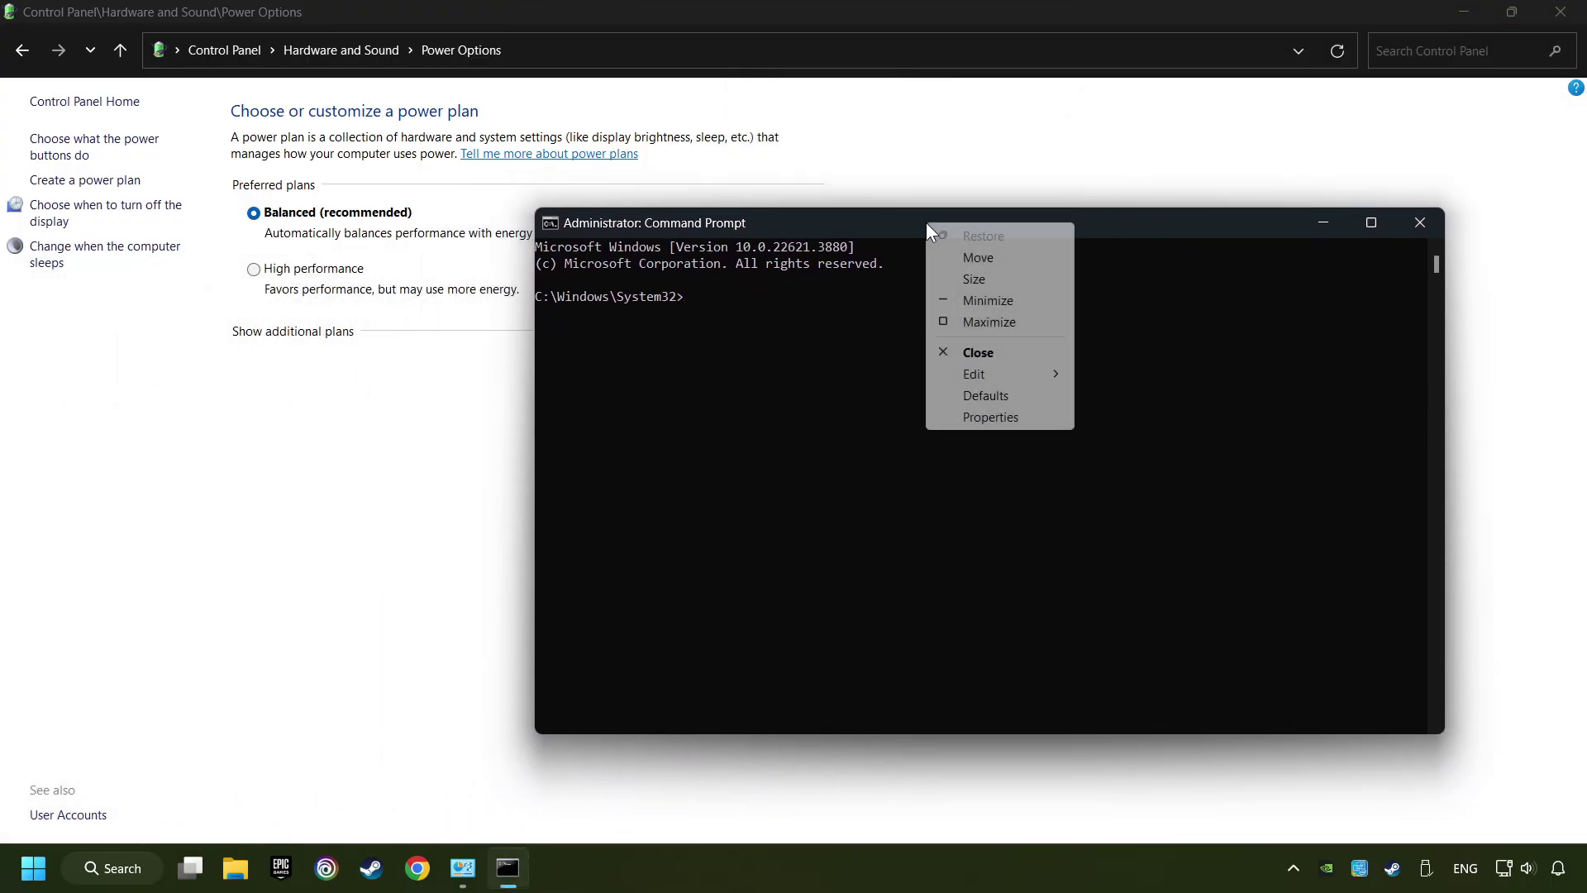
{"action": "mouse_move", "coordinate": [984, 375]}
{"action": "left_click", "coordinate": [1099, 417]}
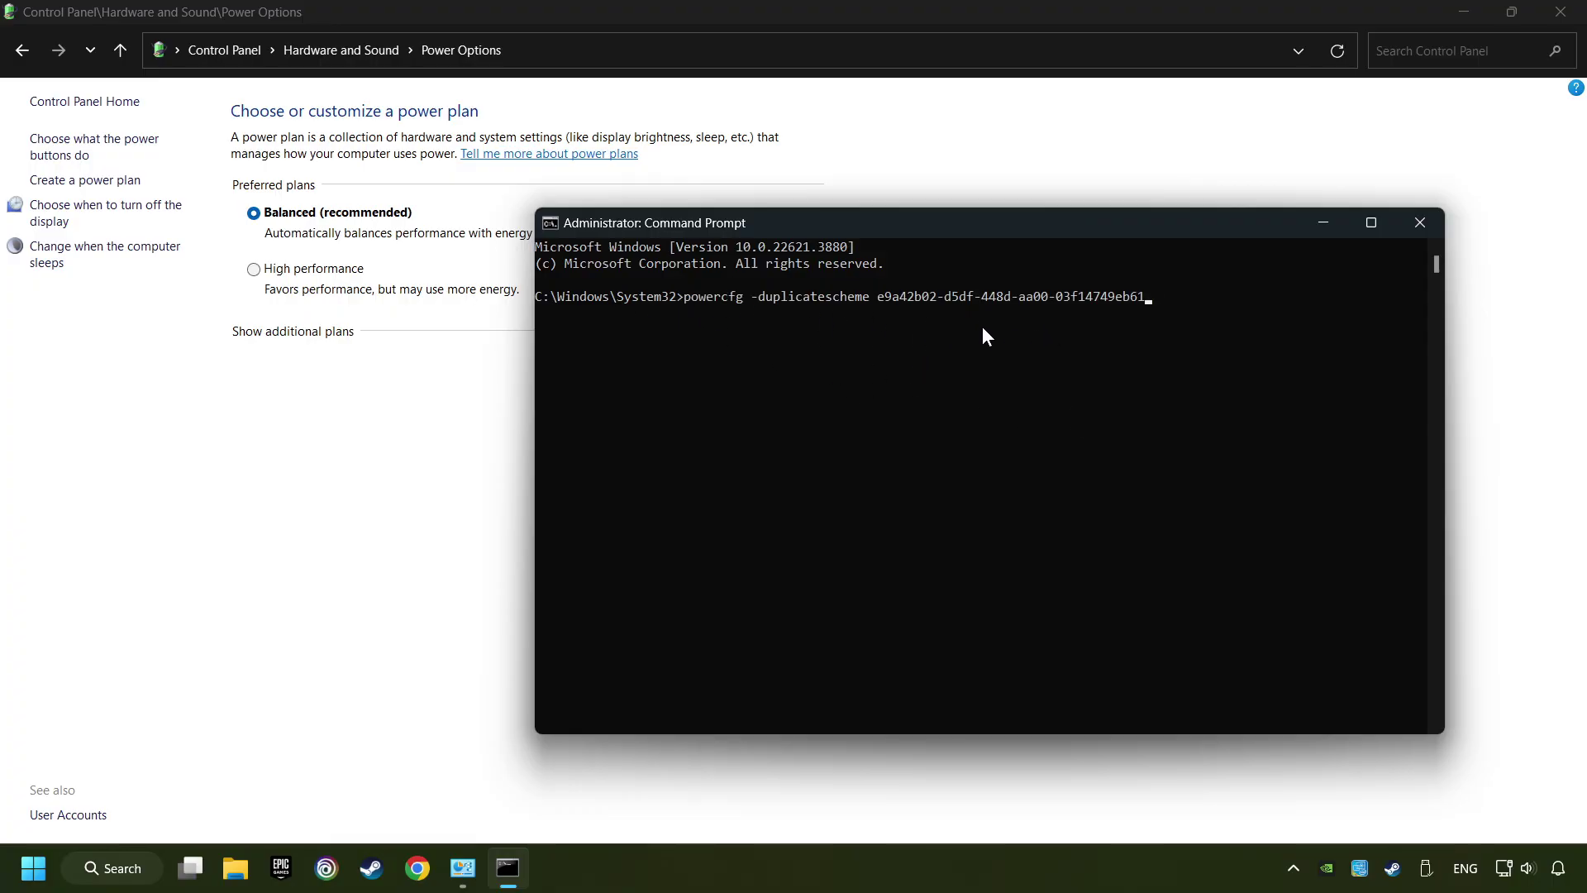
{"action": "key", "text": "Return"}
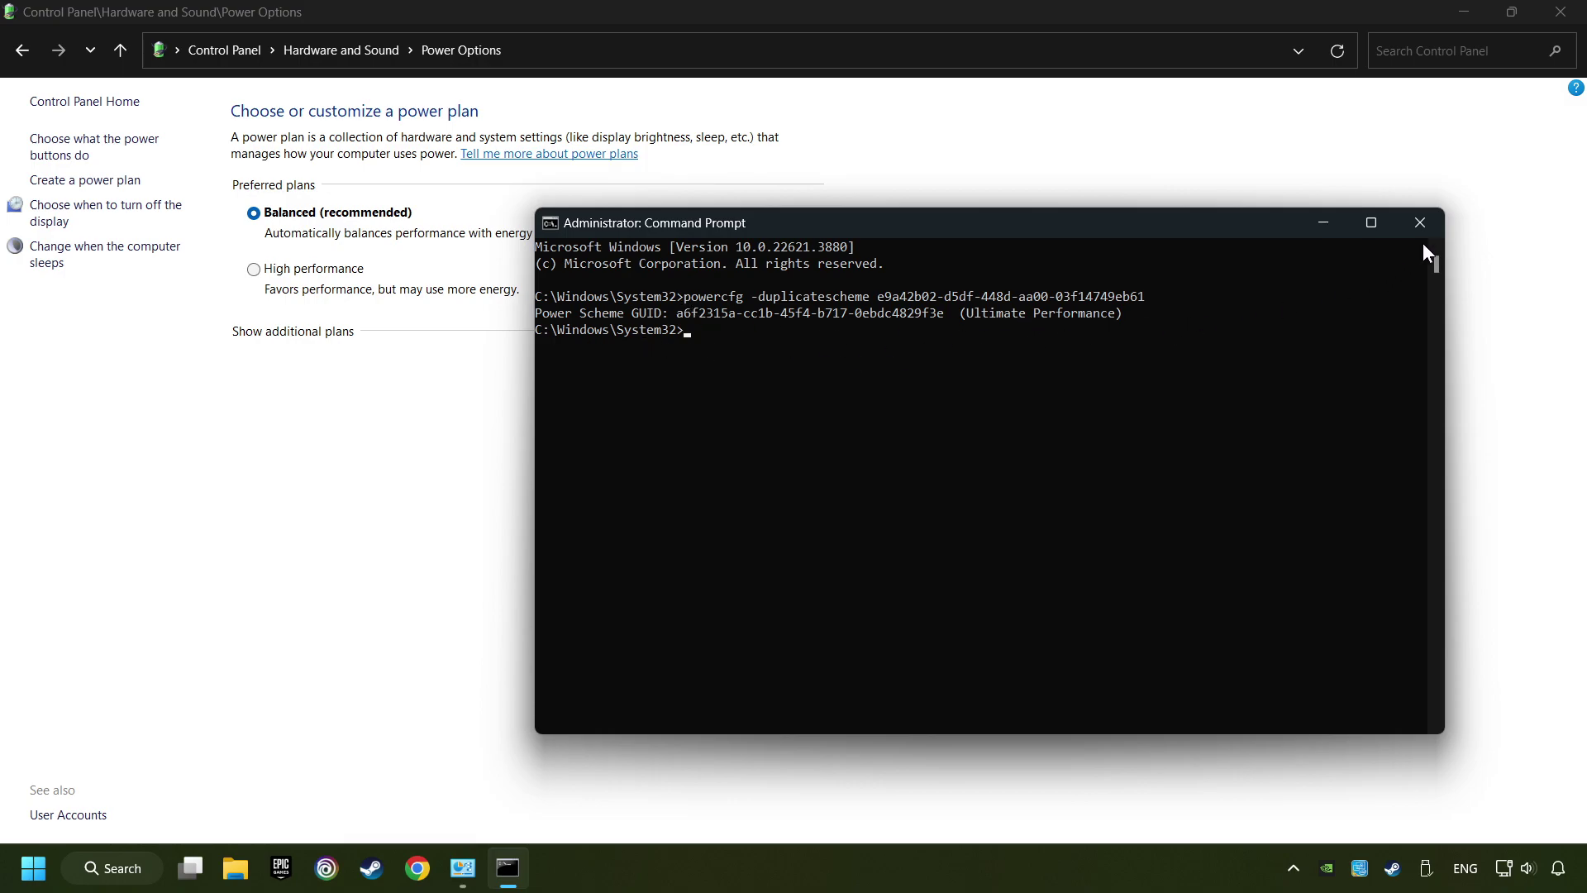
Close Command Prompt, show additional plans, refresh, and select the Ultimate Performance plan
{"action": "left_click", "coordinate": [1421, 221]}
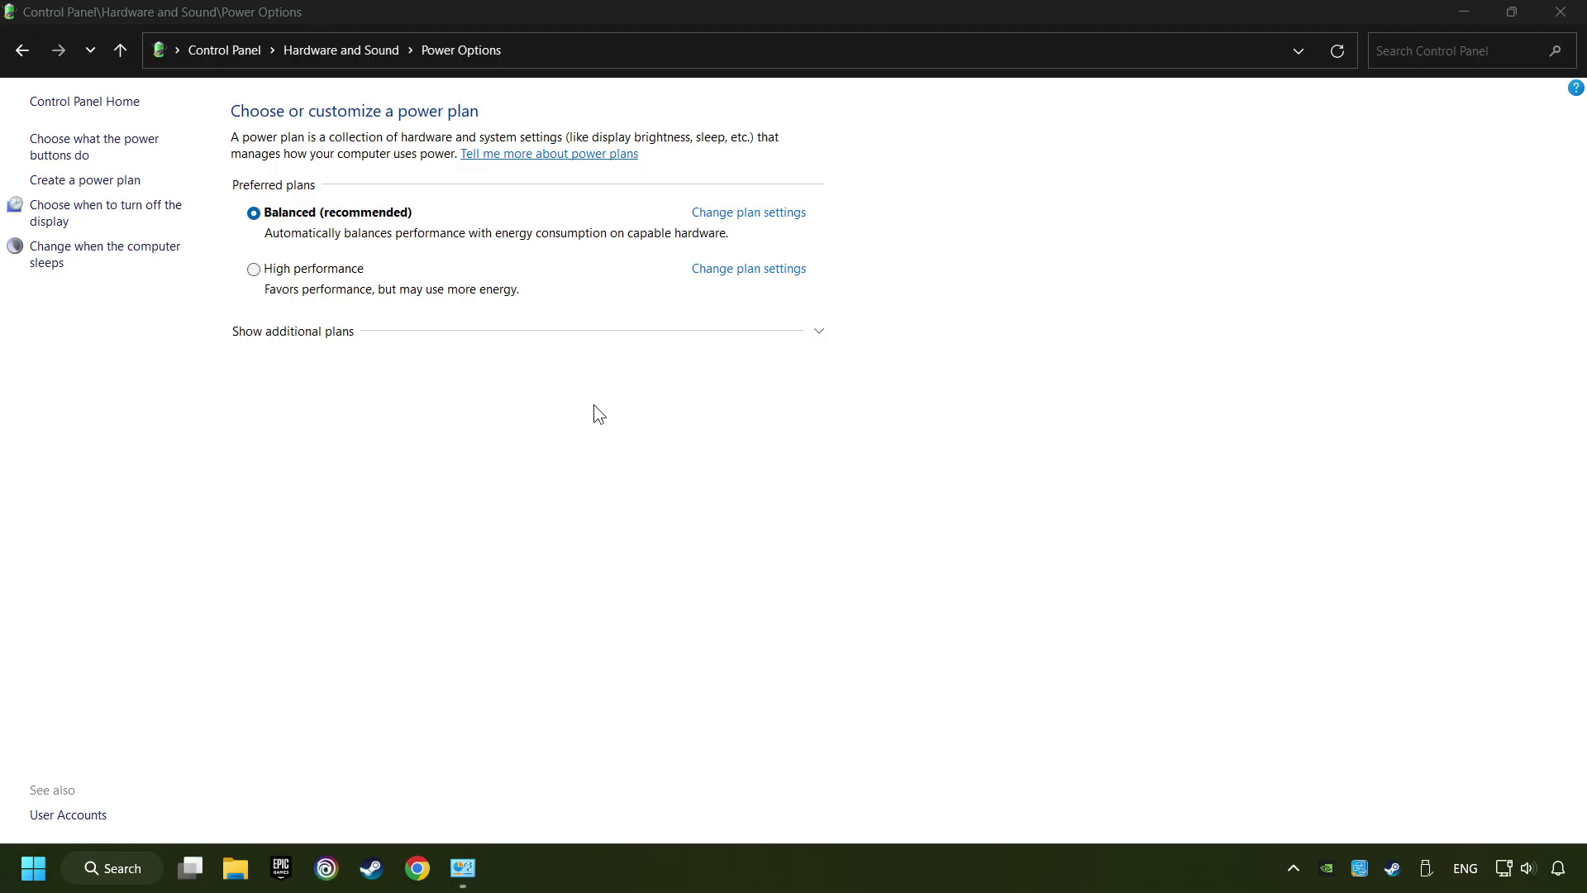
{"action": "left_click", "coordinate": [279, 346]}
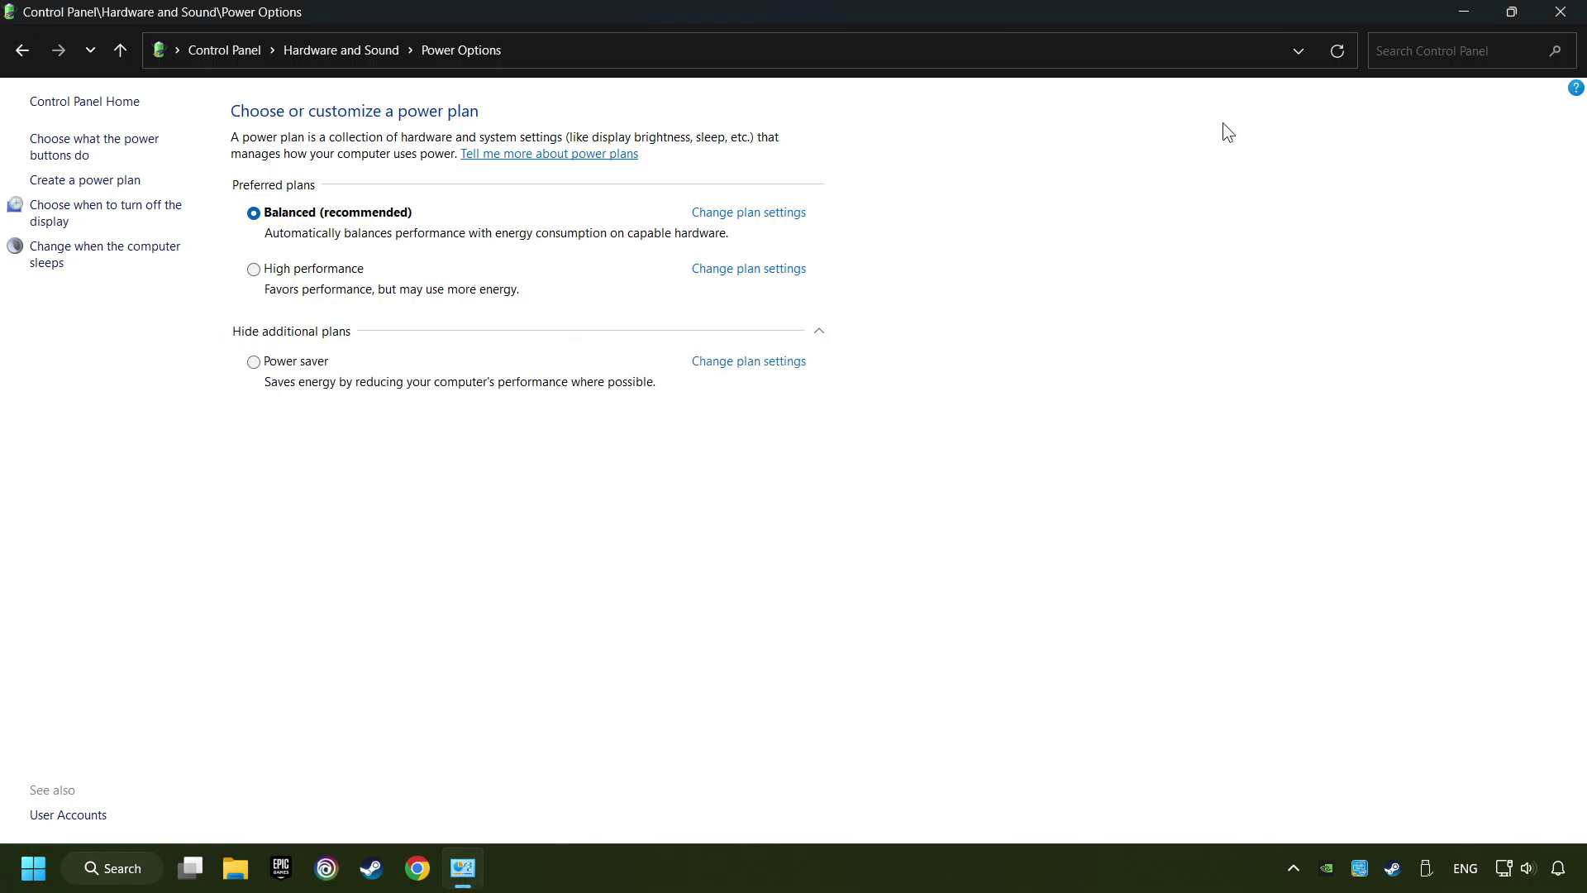
{"action": "left_click", "coordinate": [1339, 52]}
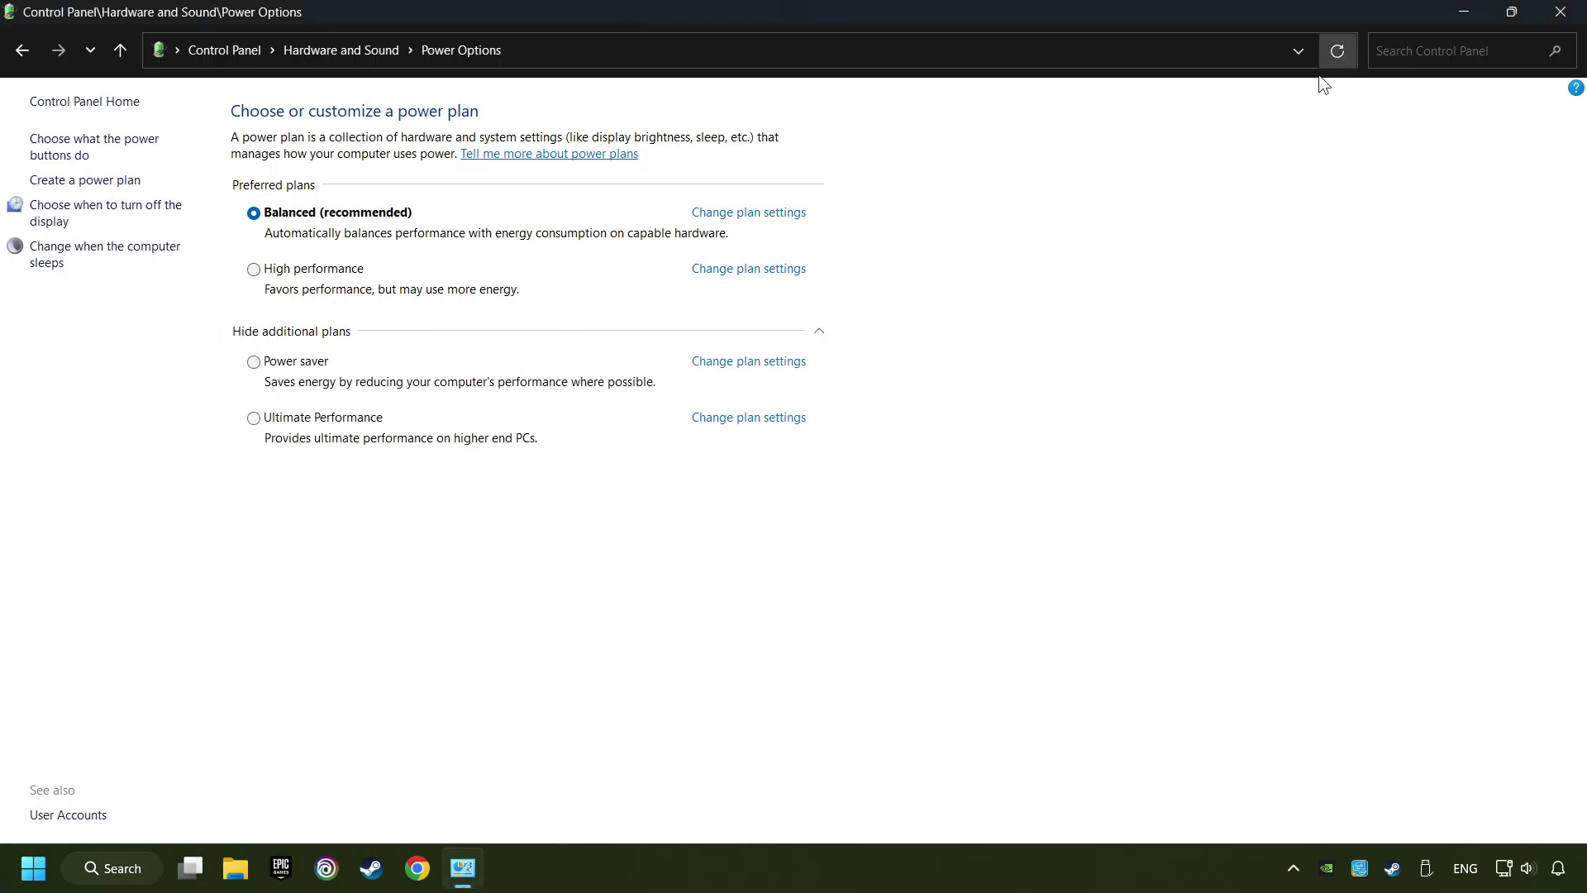
{"action": "left_click", "coordinate": [344, 420]}
{"action": "left_click", "coordinate": [1561, 13]}
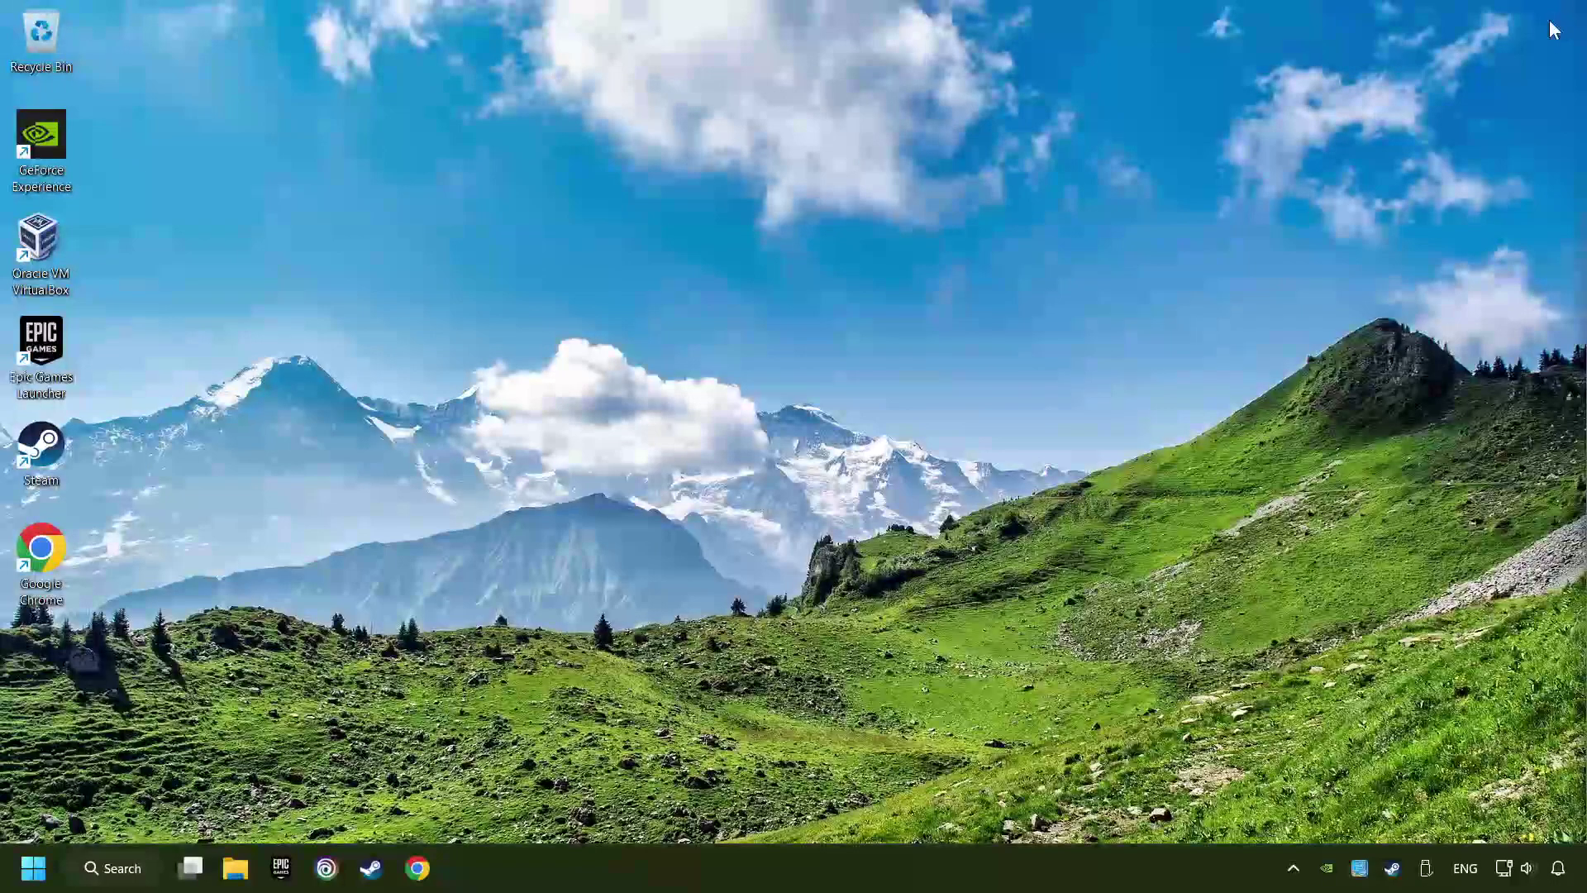
{"action": "left_click", "coordinate": [149, 875]}
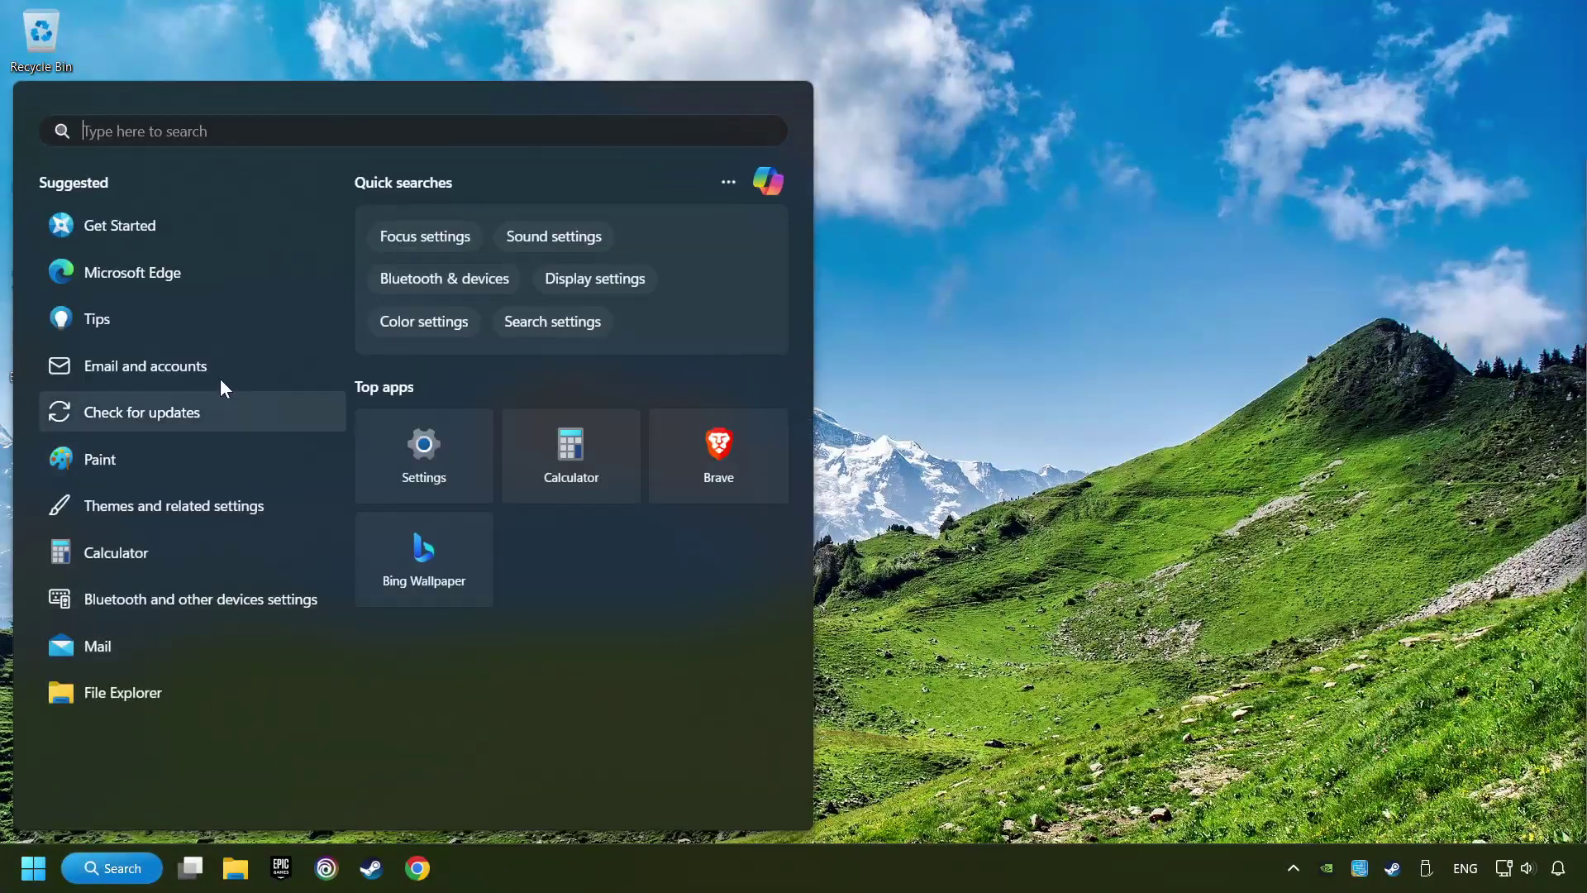
{"action": "type", "text": "game mode set"}
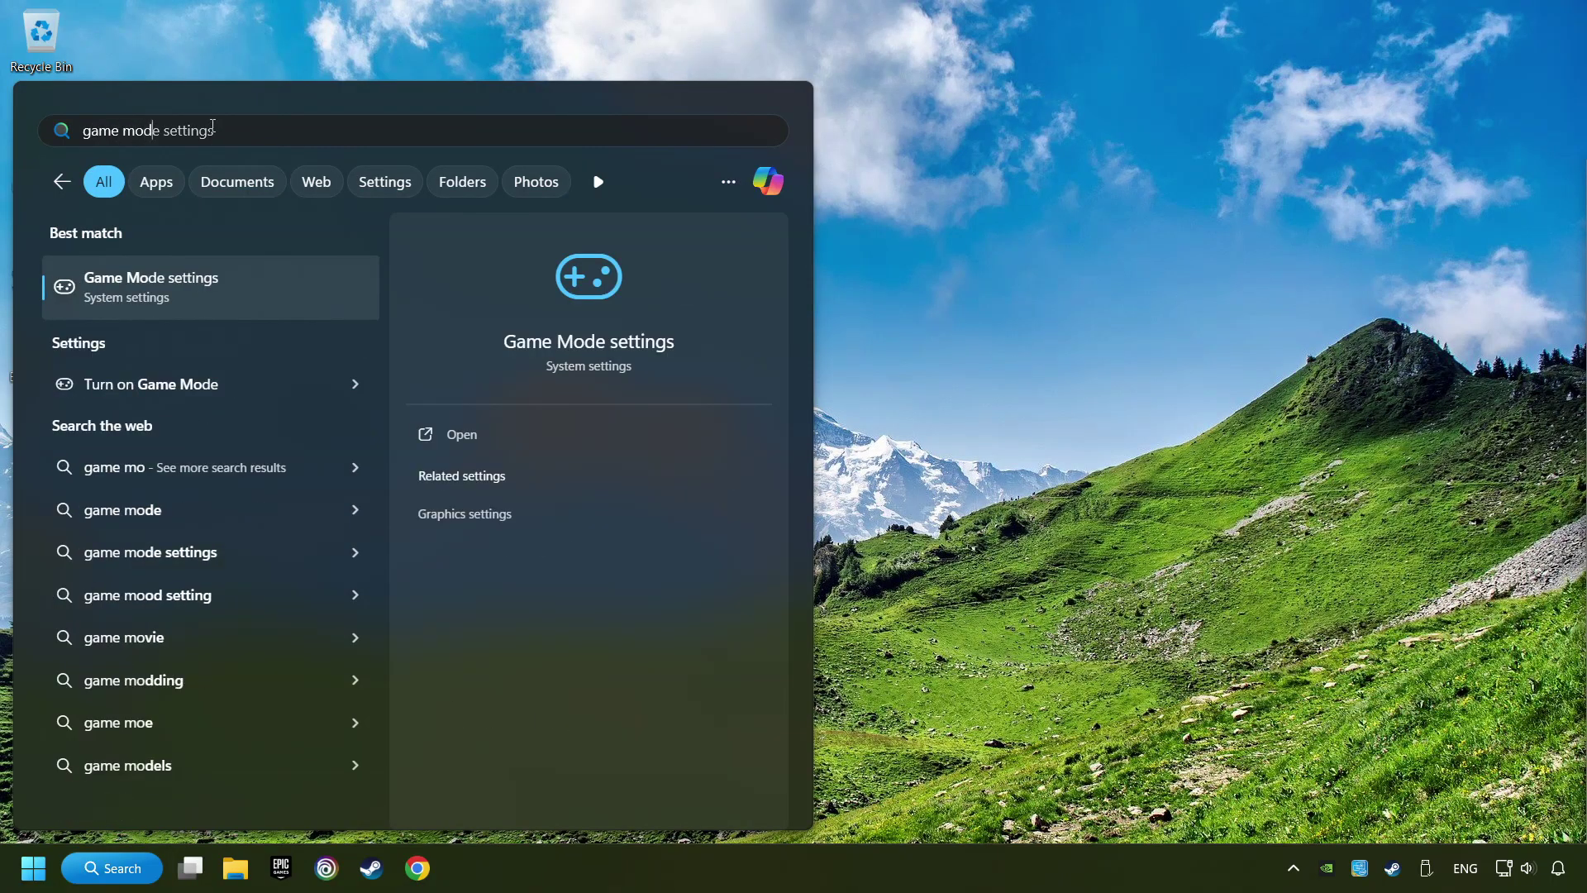
{"action": "type", "text": "tings"}
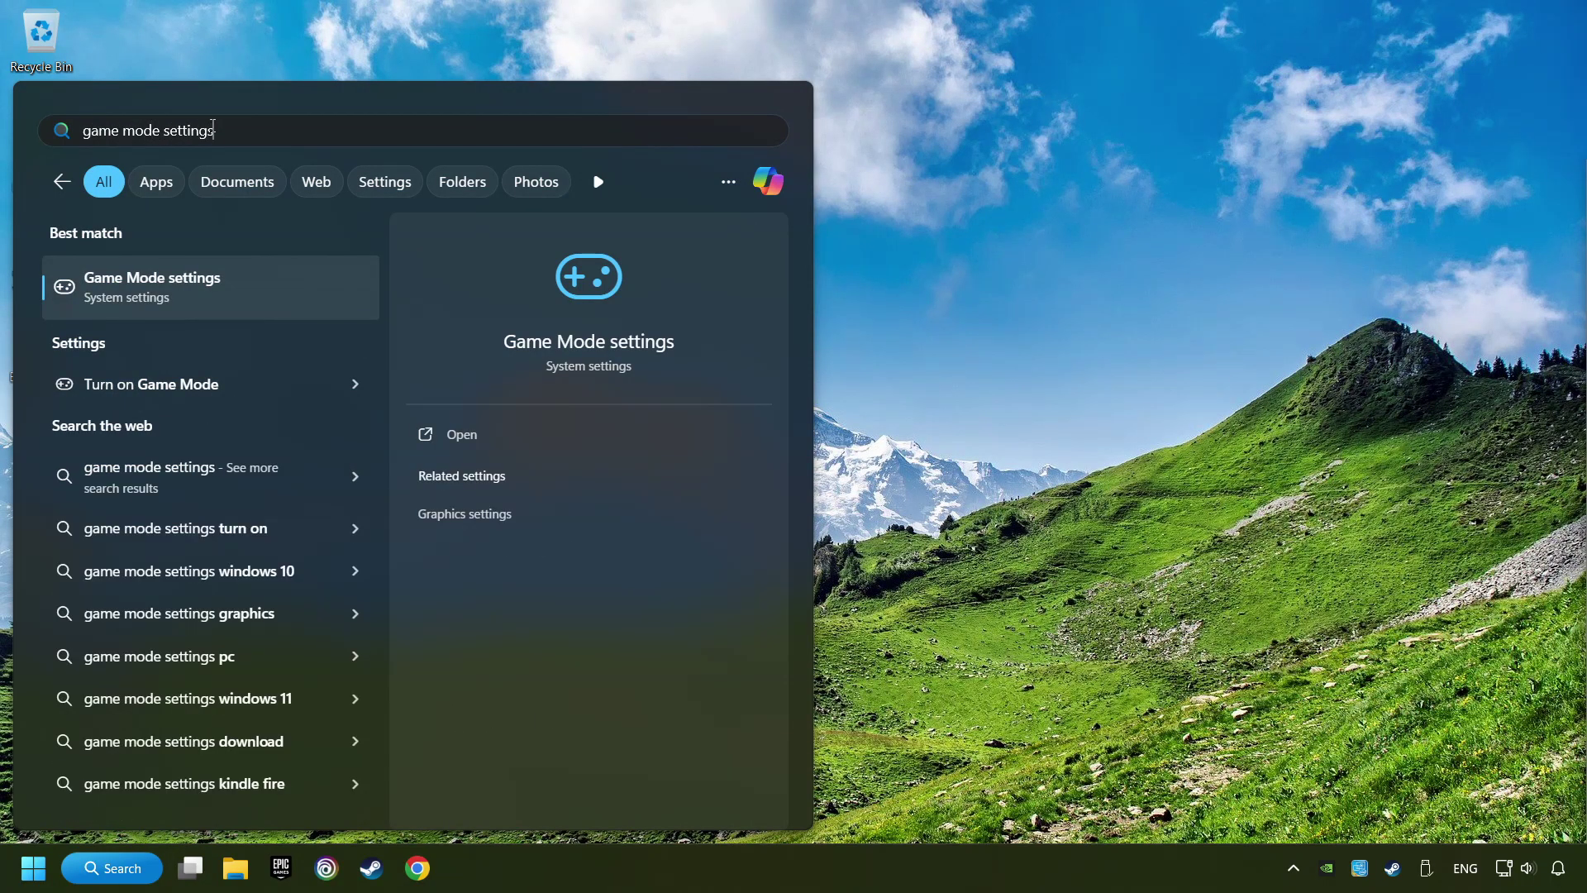
{"action": "left_click", "coordinate": [323, 295]}
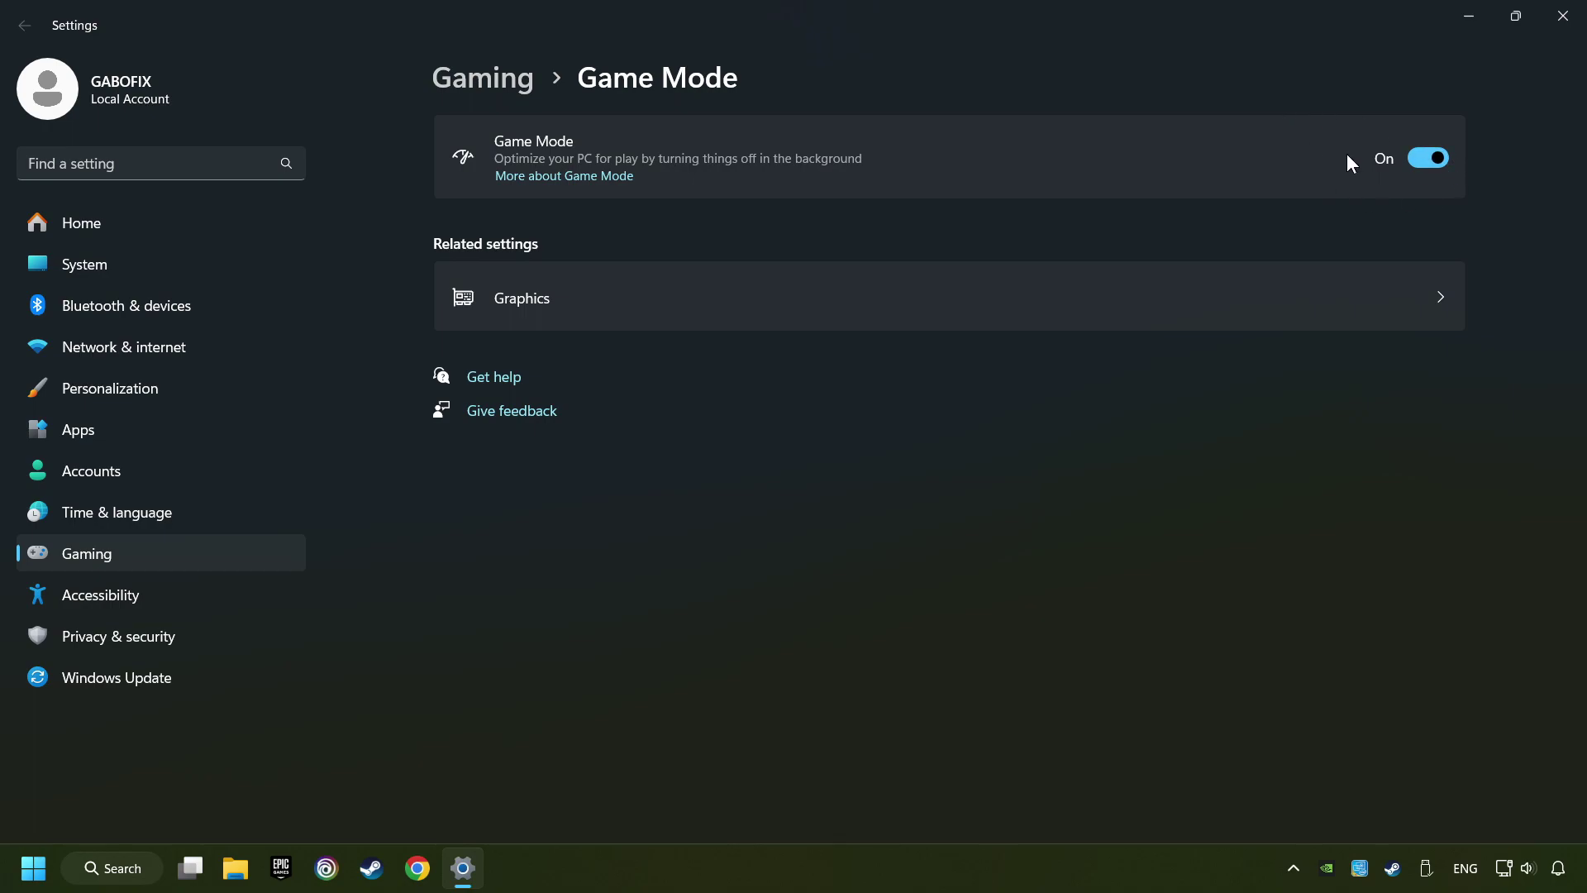
Open Storage settings via search and go to its Cleanup recommendations
{"action": "left_click", "coordinate": [1563, 17]}
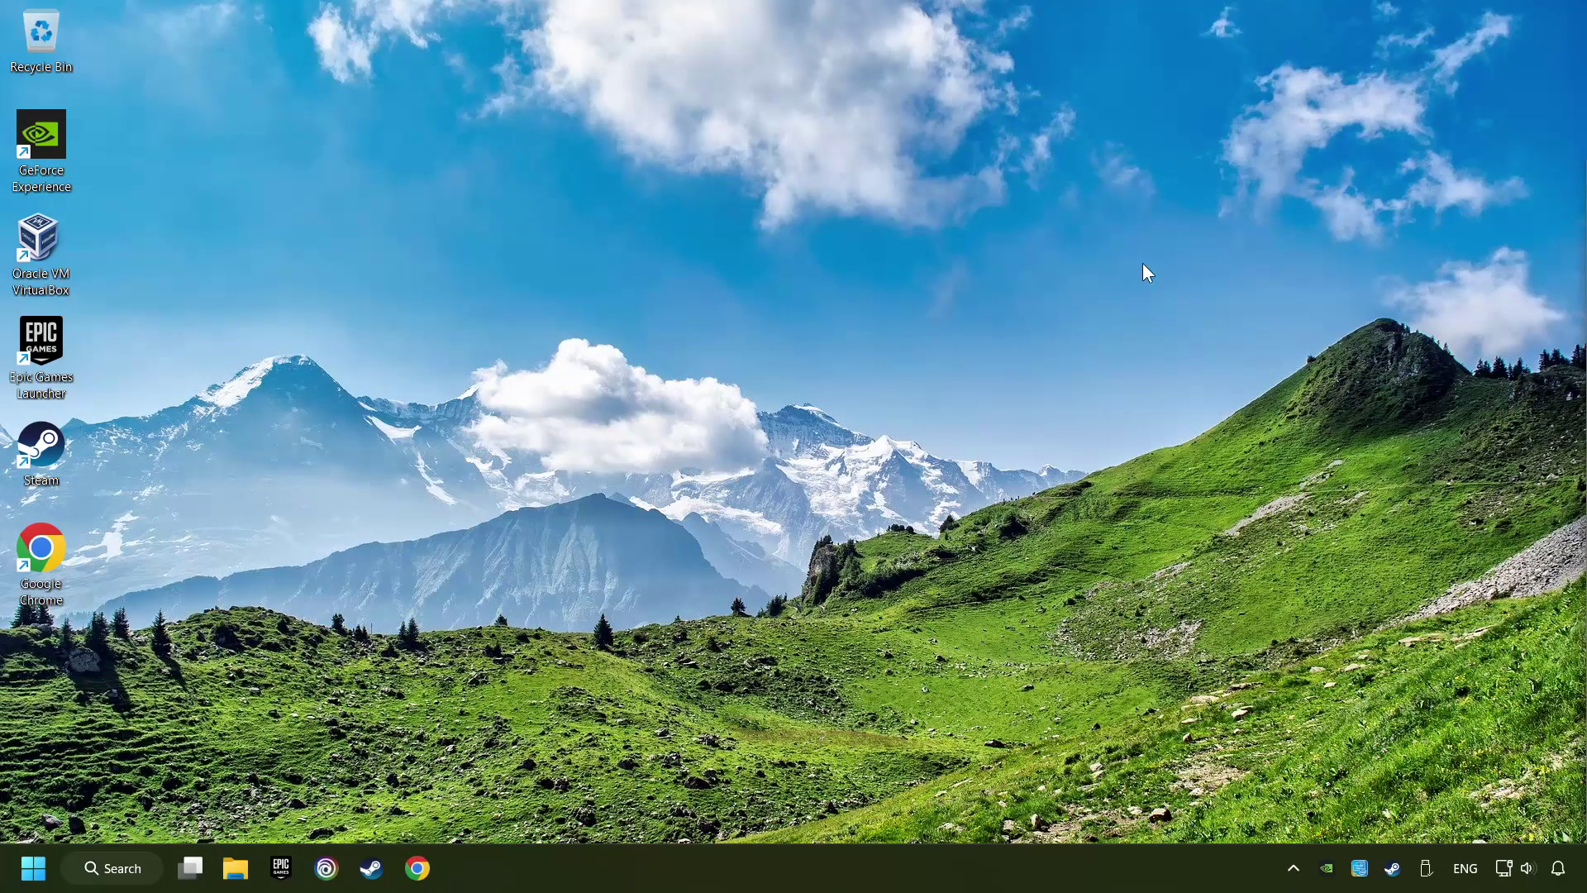
{"action": "left_click", "coordinate": [134, 875]}
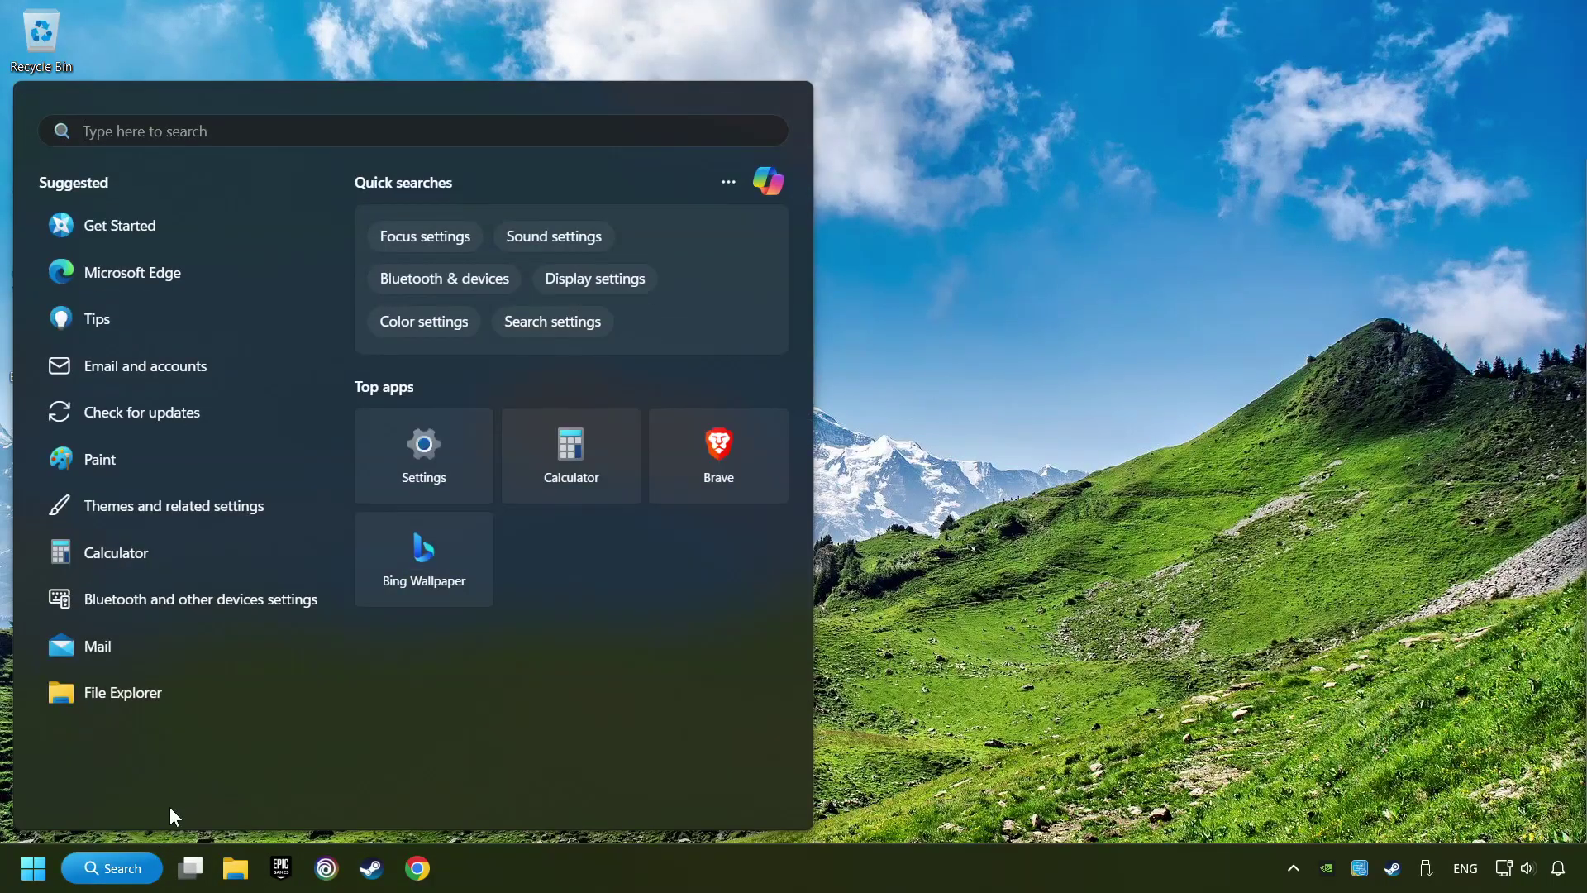
{"action": "type", "text": "s"}
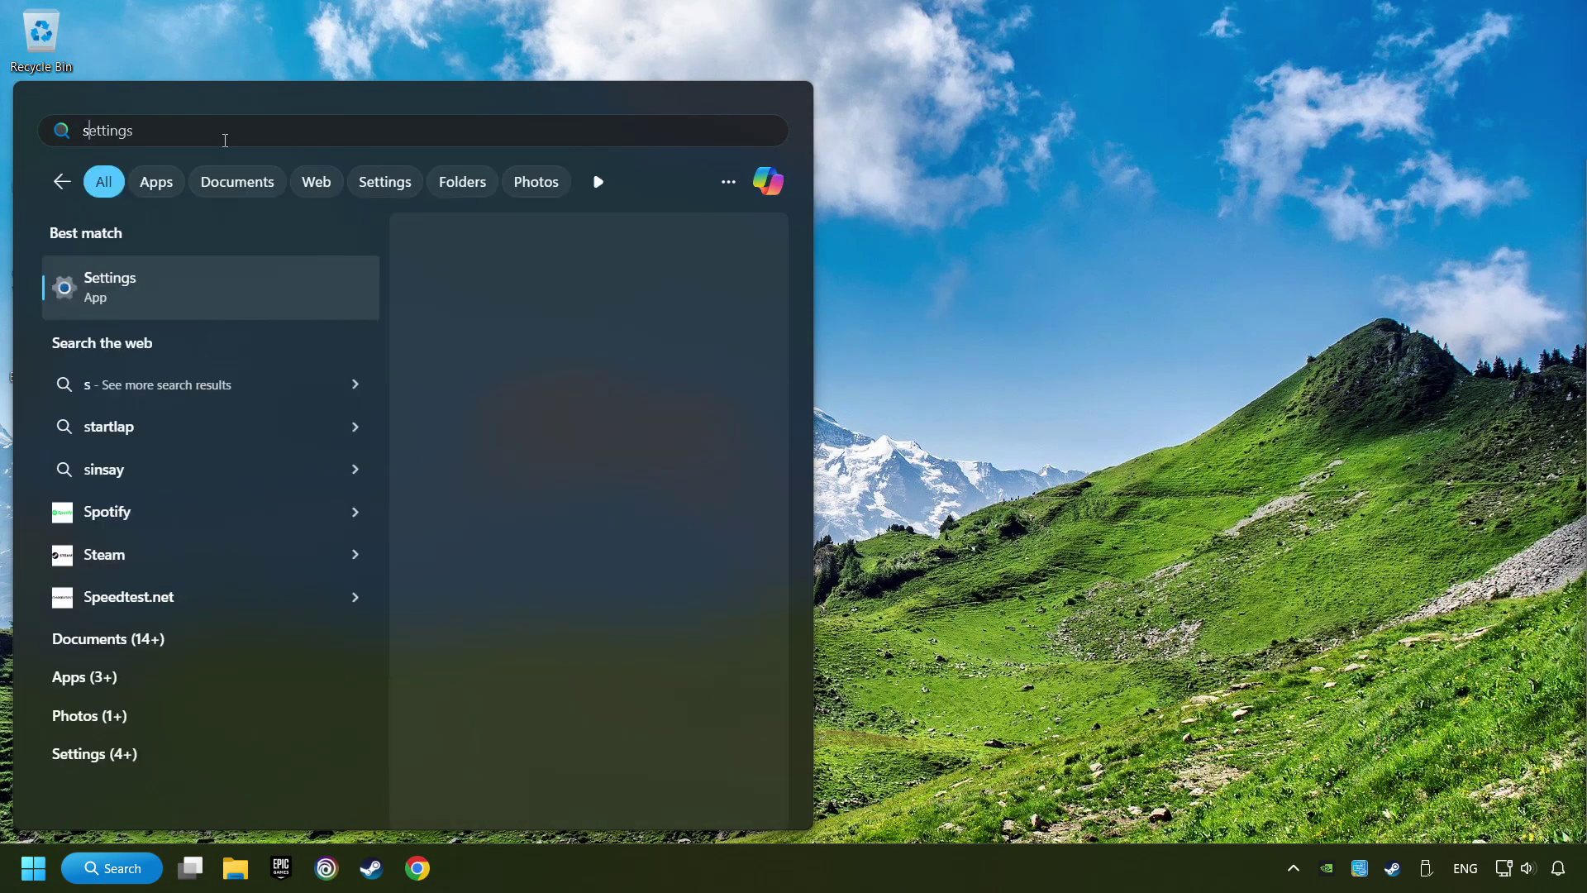
{"action": "type", "text": "torage"}
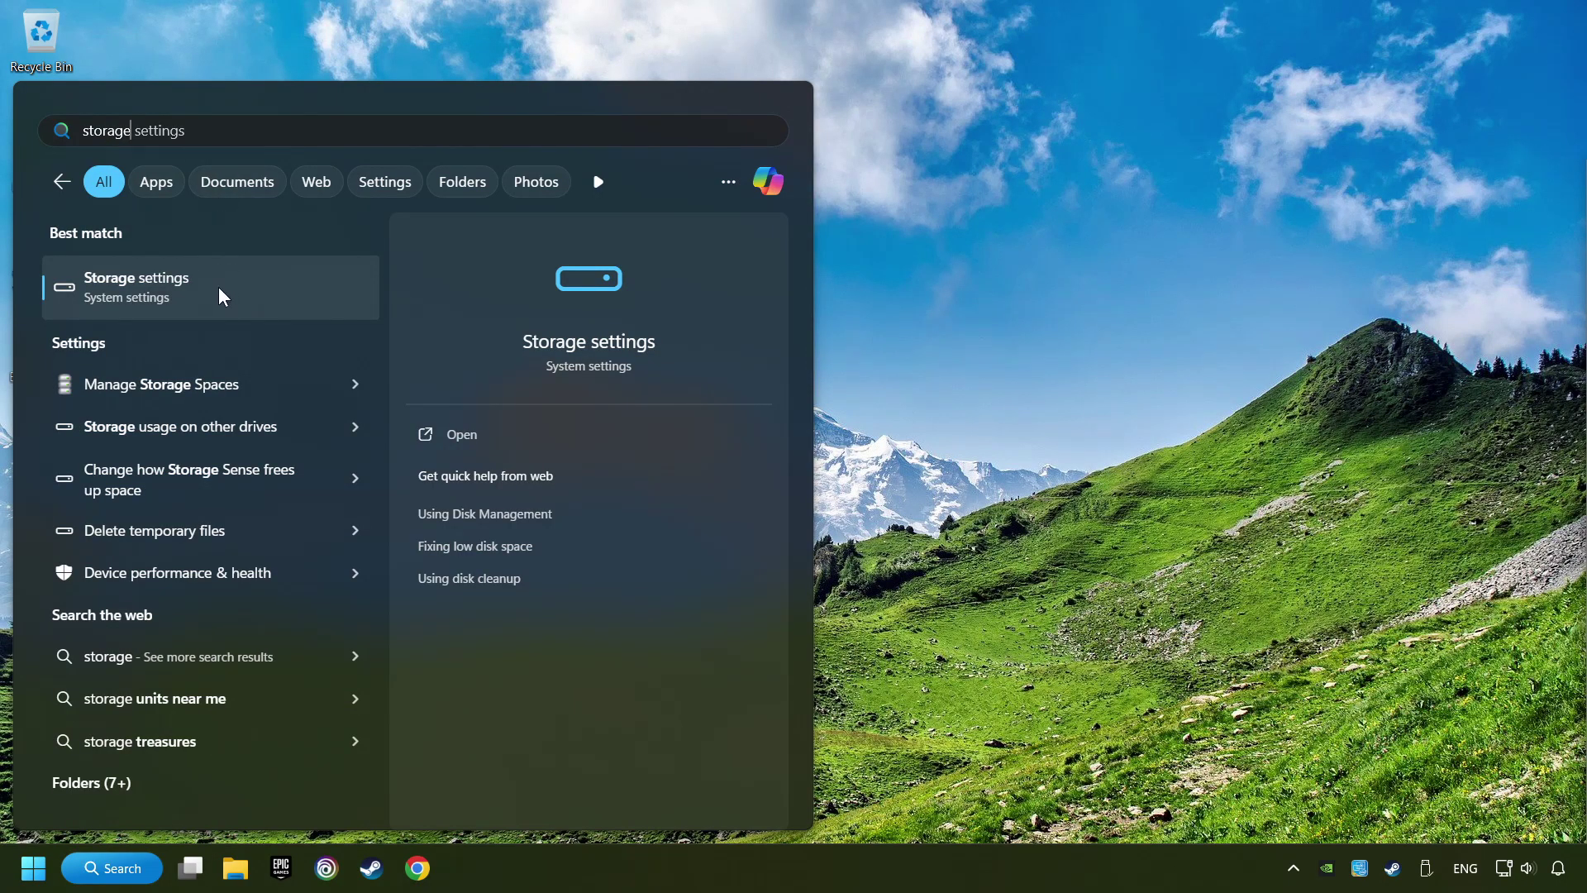
{"action": "left_click", "coordinate": [338, 286]}
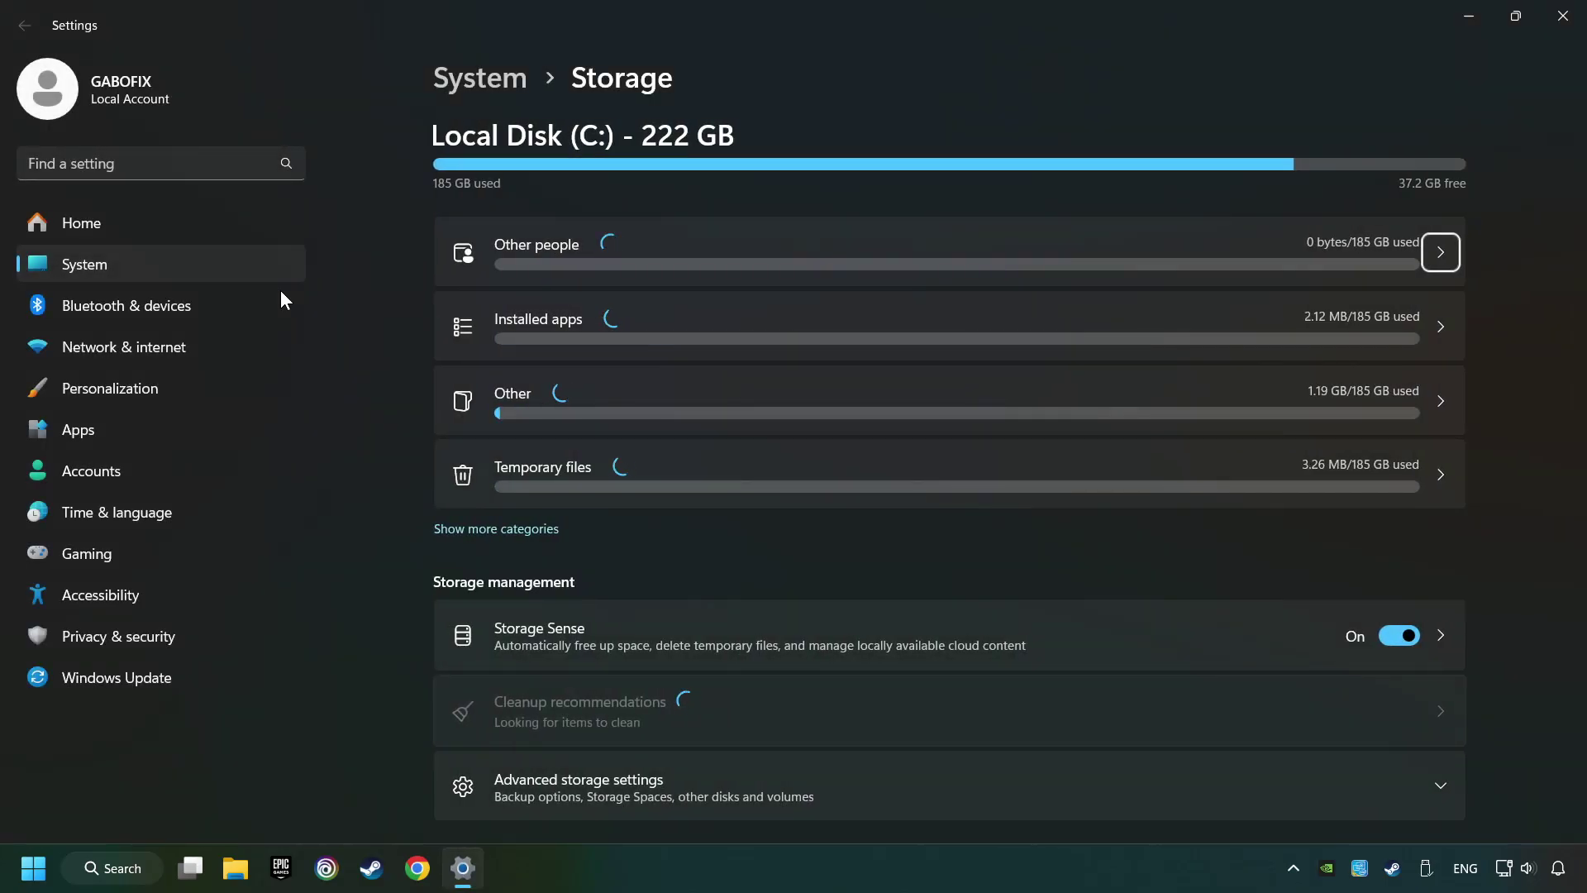
{"action": "scroll", "coordinate": [387, 394], "scroll_direction": "down", "scroll_amount": 1}
{"action": "scroll", "coordinate": [386, 390], "scroll_direction": "down", "scroll_amount": 2}
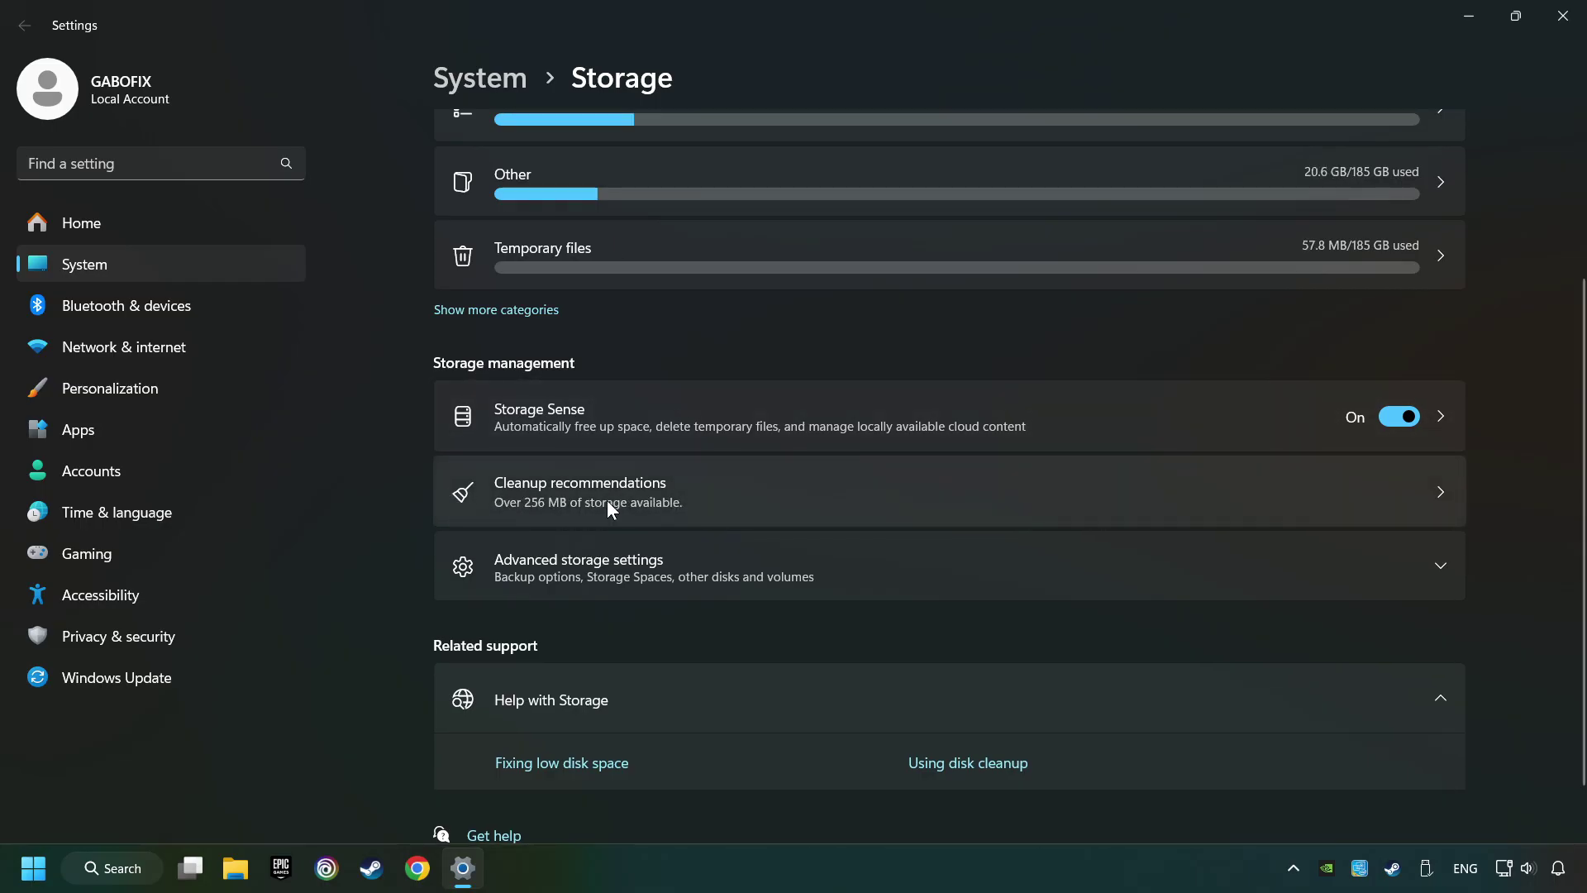
{"action": "left_click", "coordinate": [791, 493]}
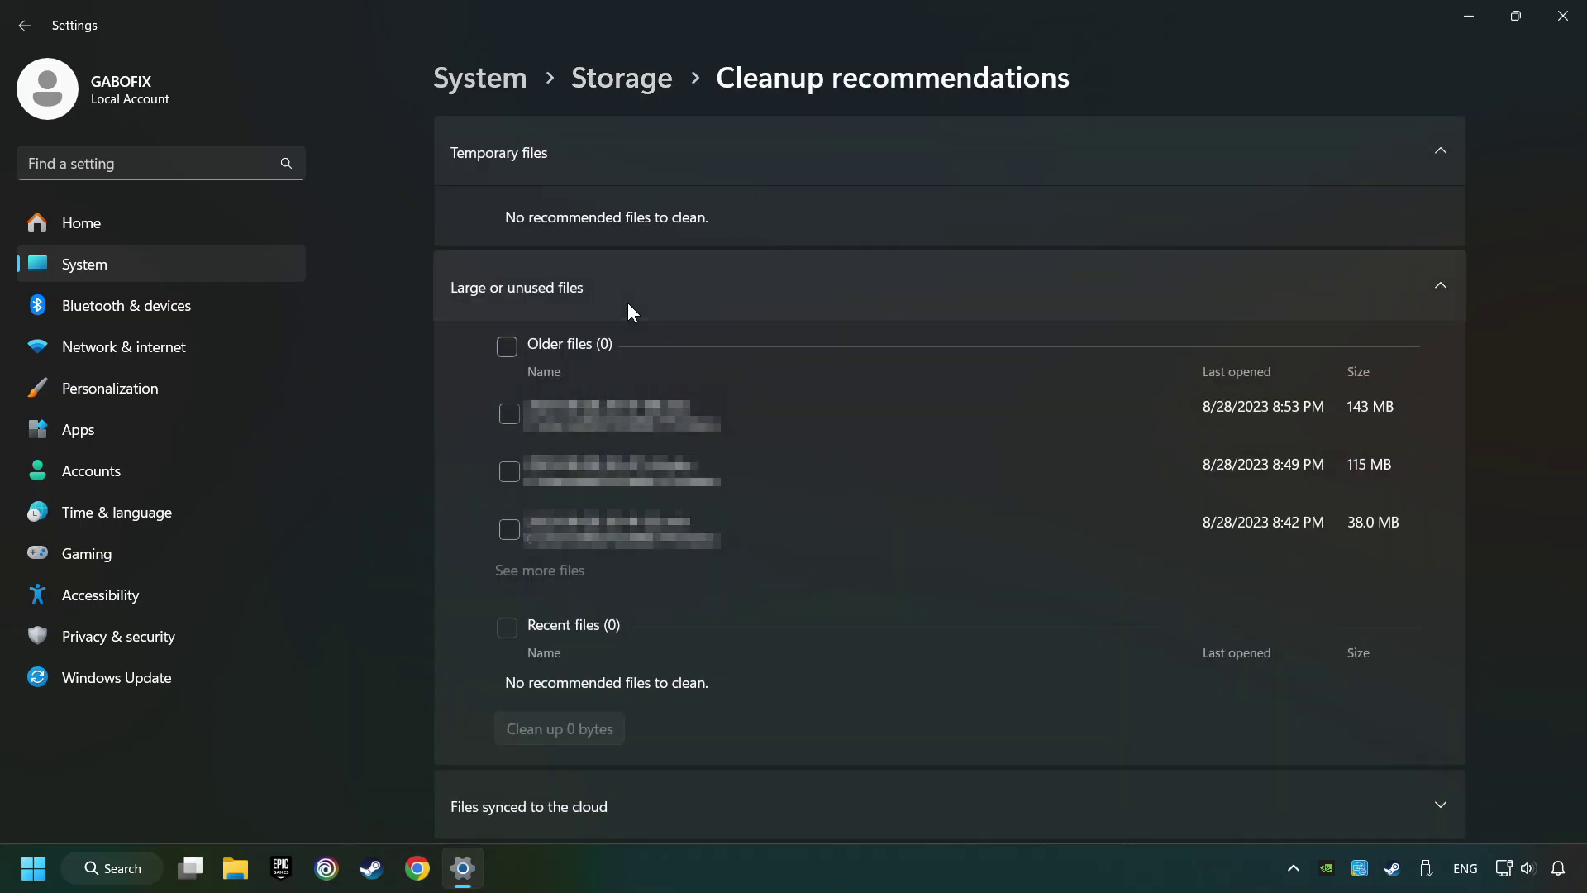
Clean up the 115 MB older file, confirm permanent deletion, and close Settings
{"action": "left_click", "coordinate": [510, 479]}
{"action": "scroll", "coordinate": [600, 578], "scroll_direction": "down", "scroll_amount": 2}
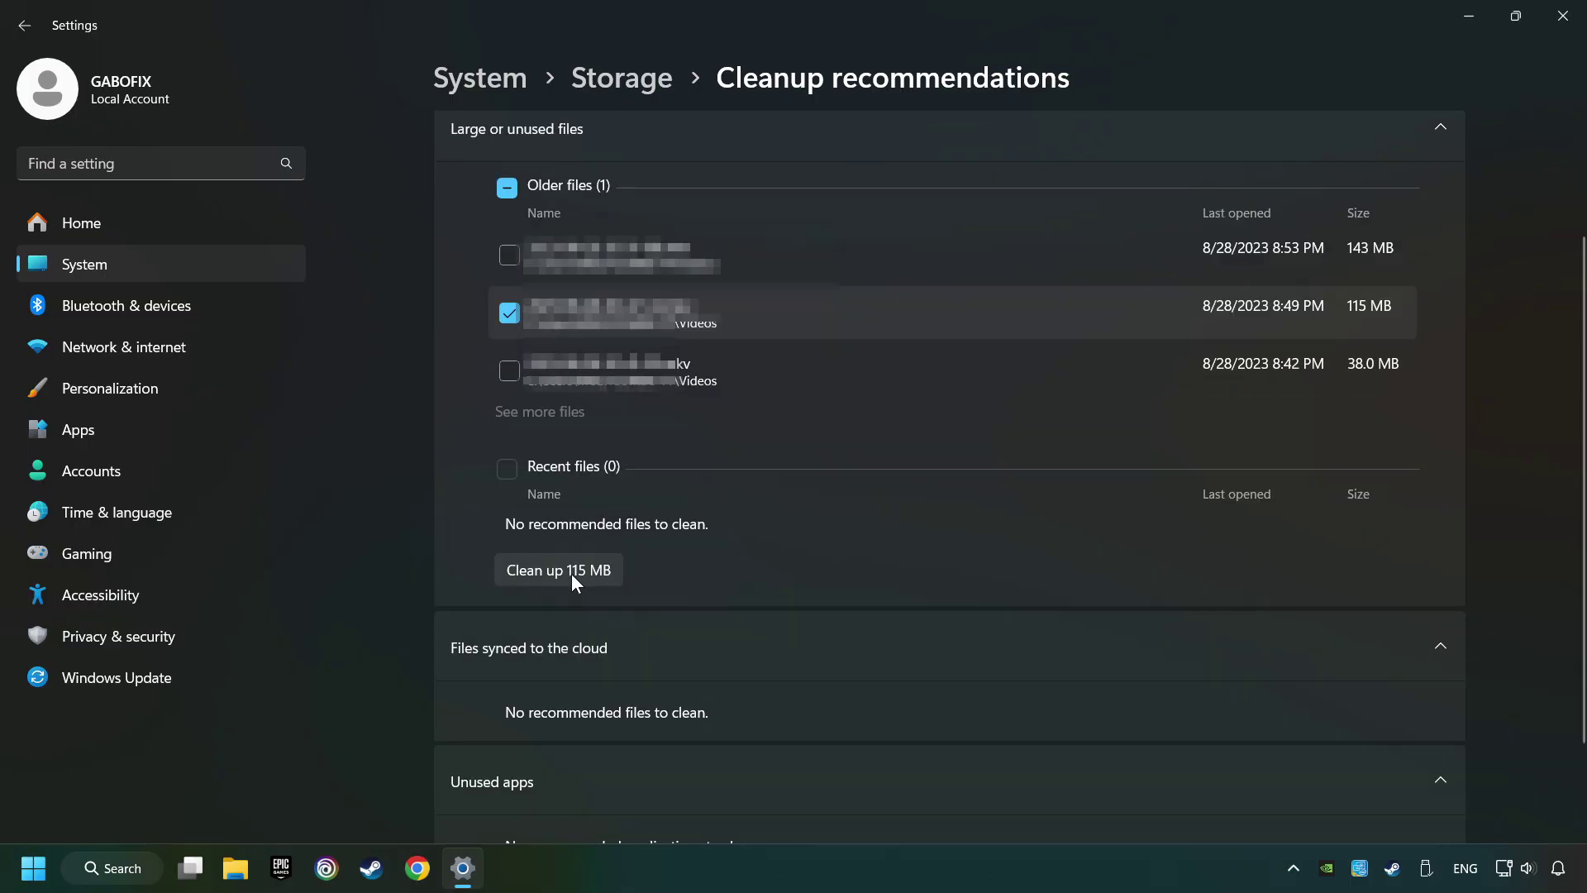
{"action": "left_click", "coordinate": [597, 572]}
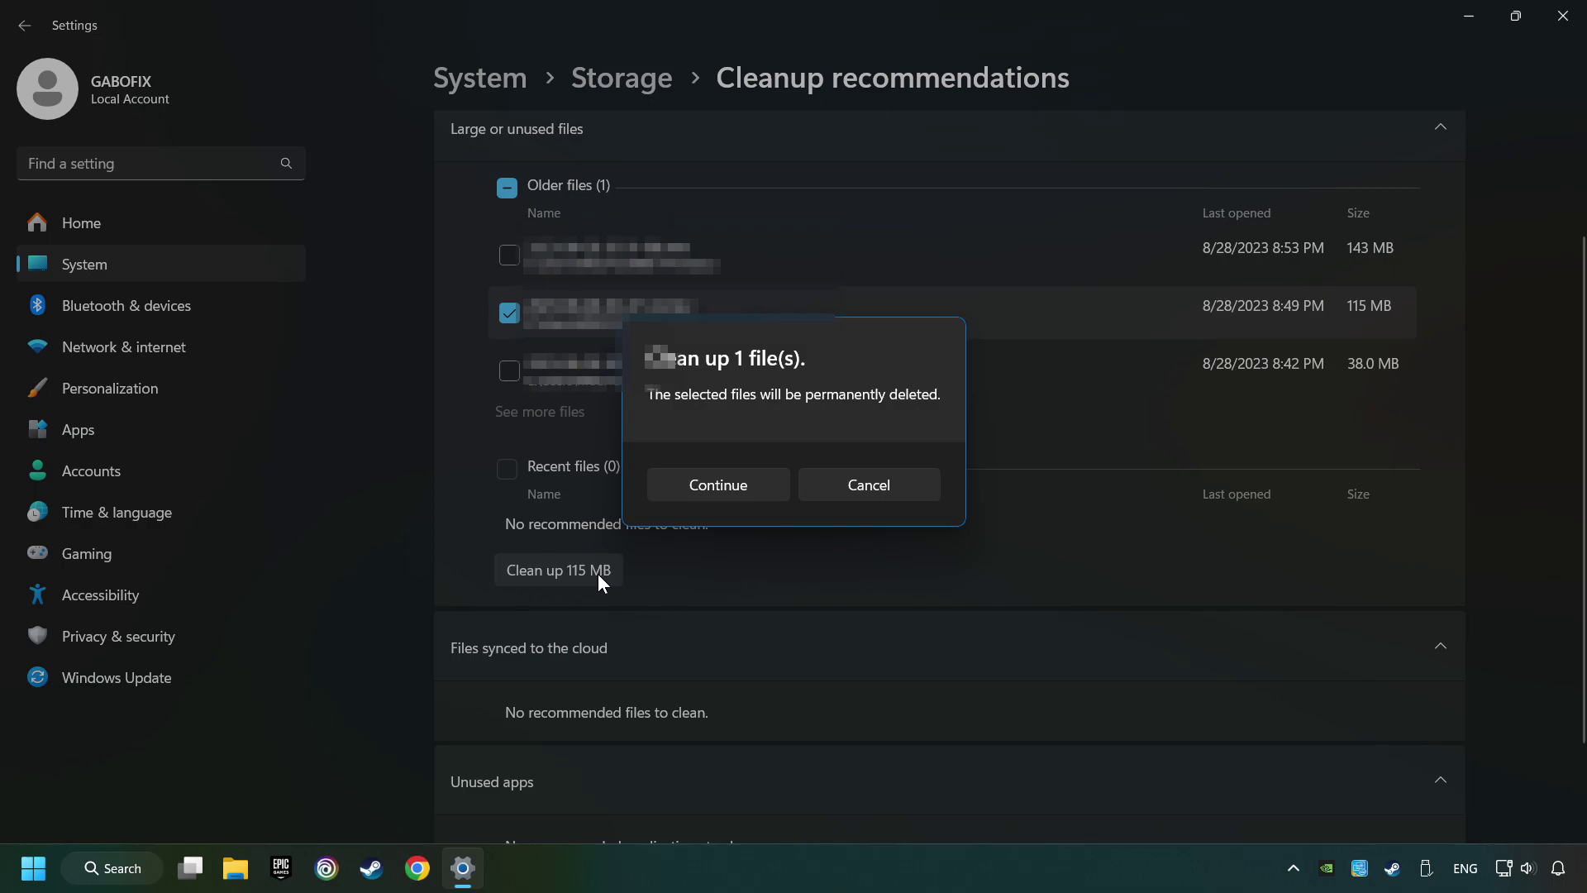
{"action": "left_click", "coordinate": [714, 487]}
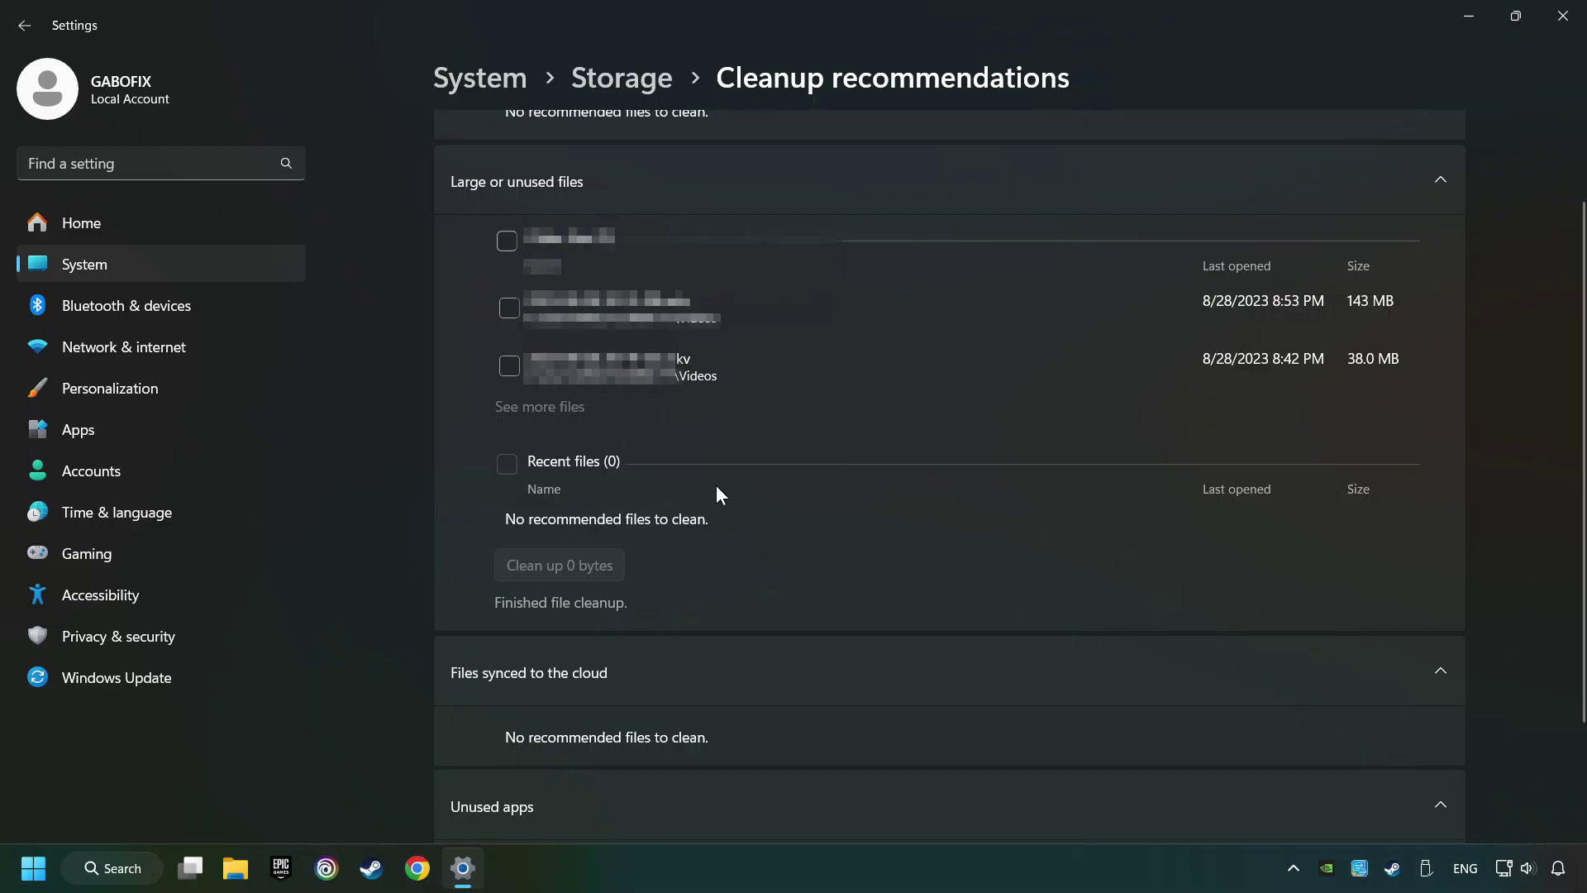
{"action": "left_click", "coordinate": [1563, 18]}
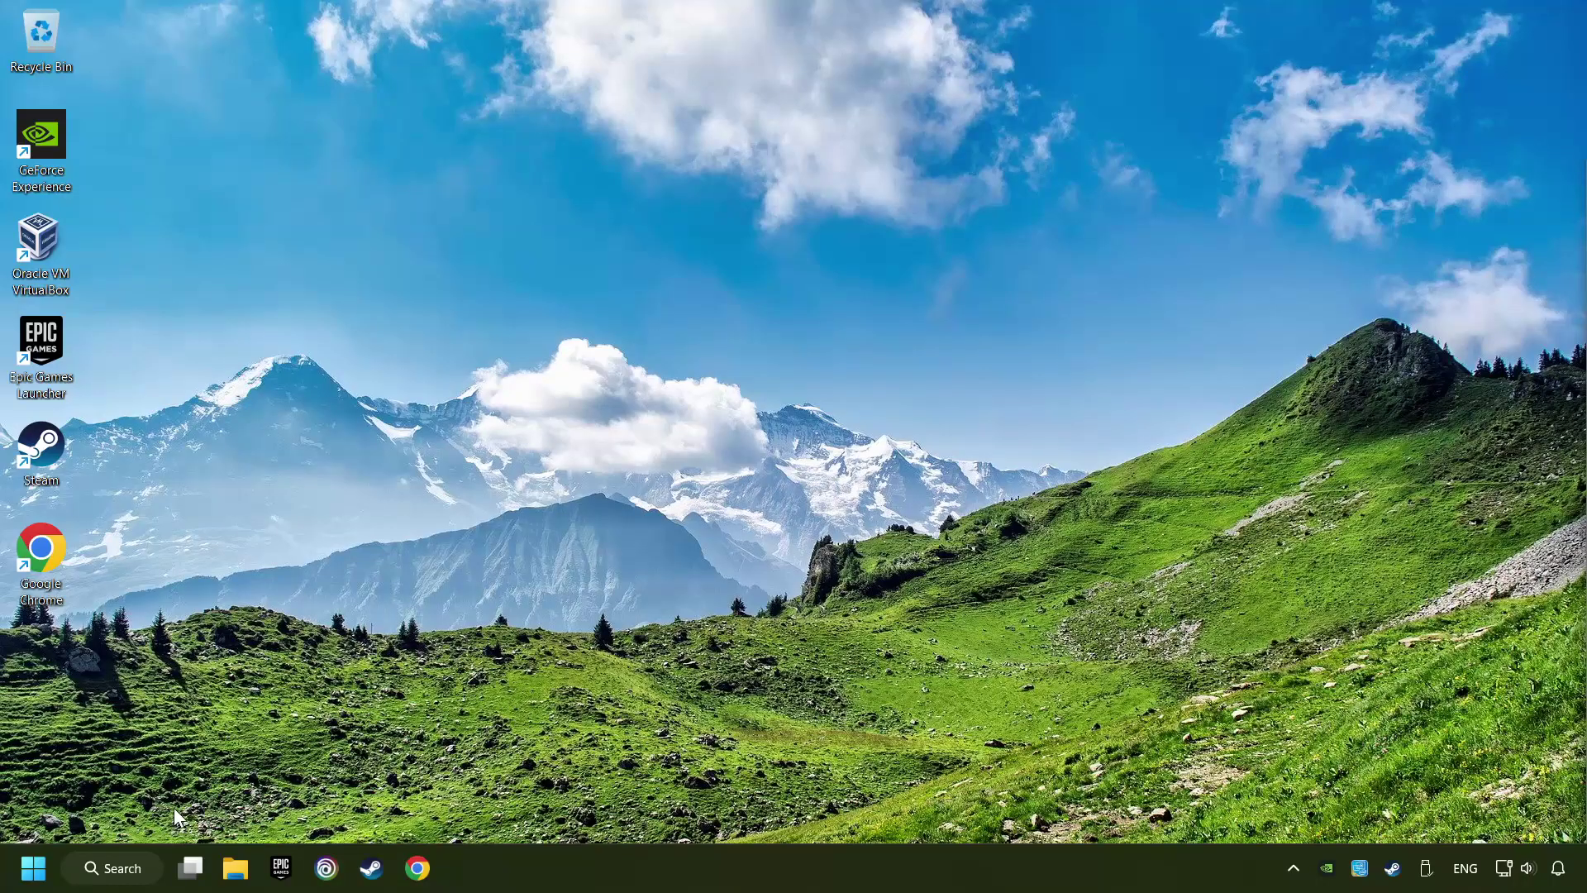
Open the %temp% folder from Windows Search
{"action": "left_click", "coordinate": [114, 870]}
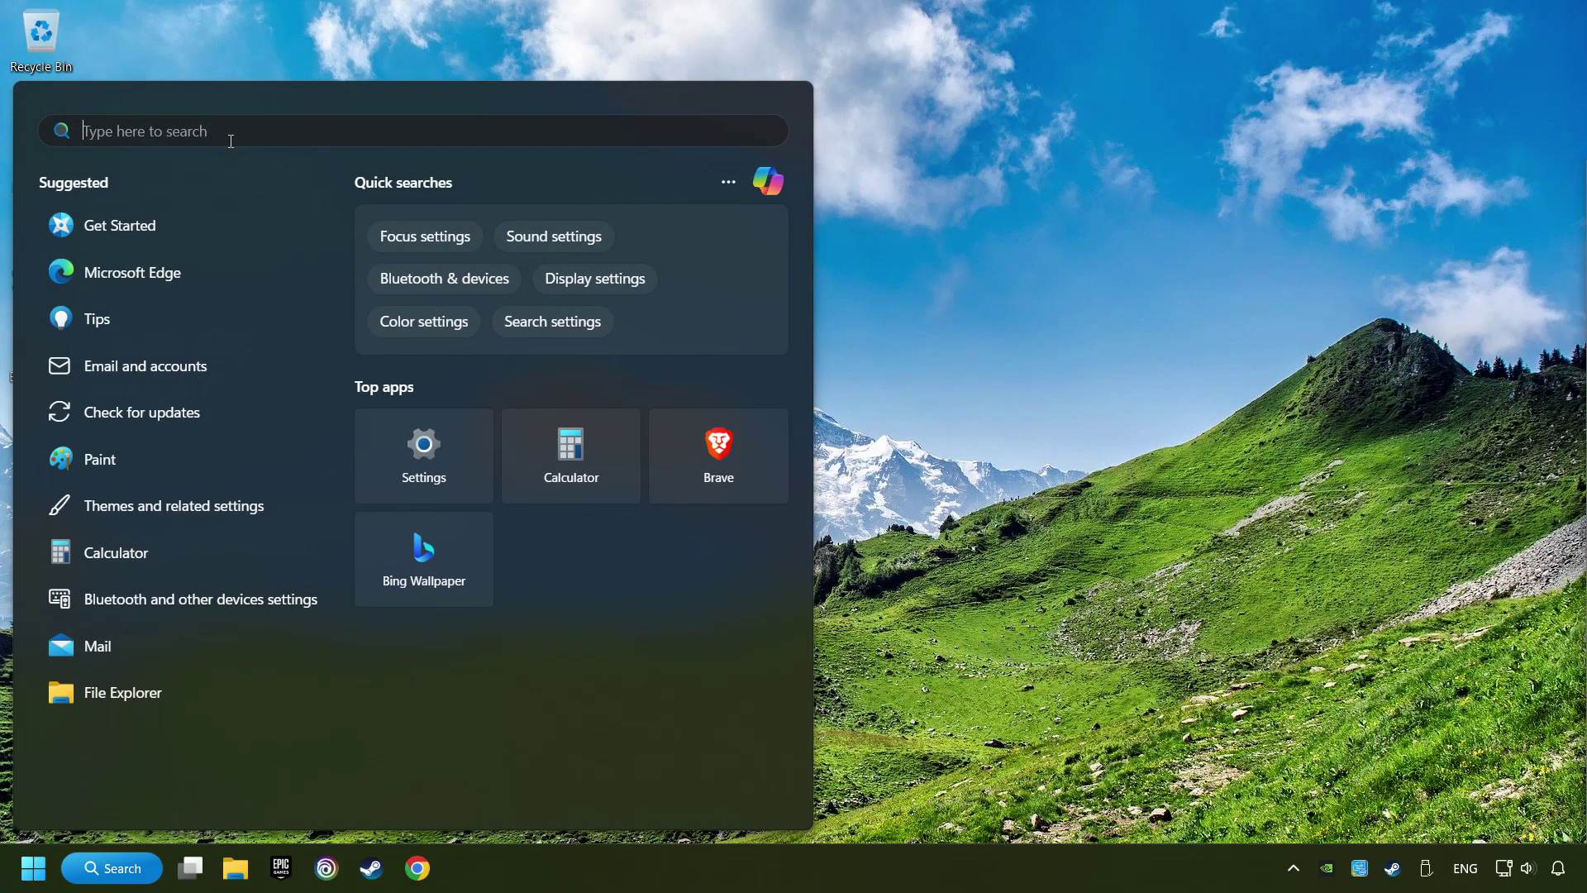
{"action": "type", "text": "%temp%"}
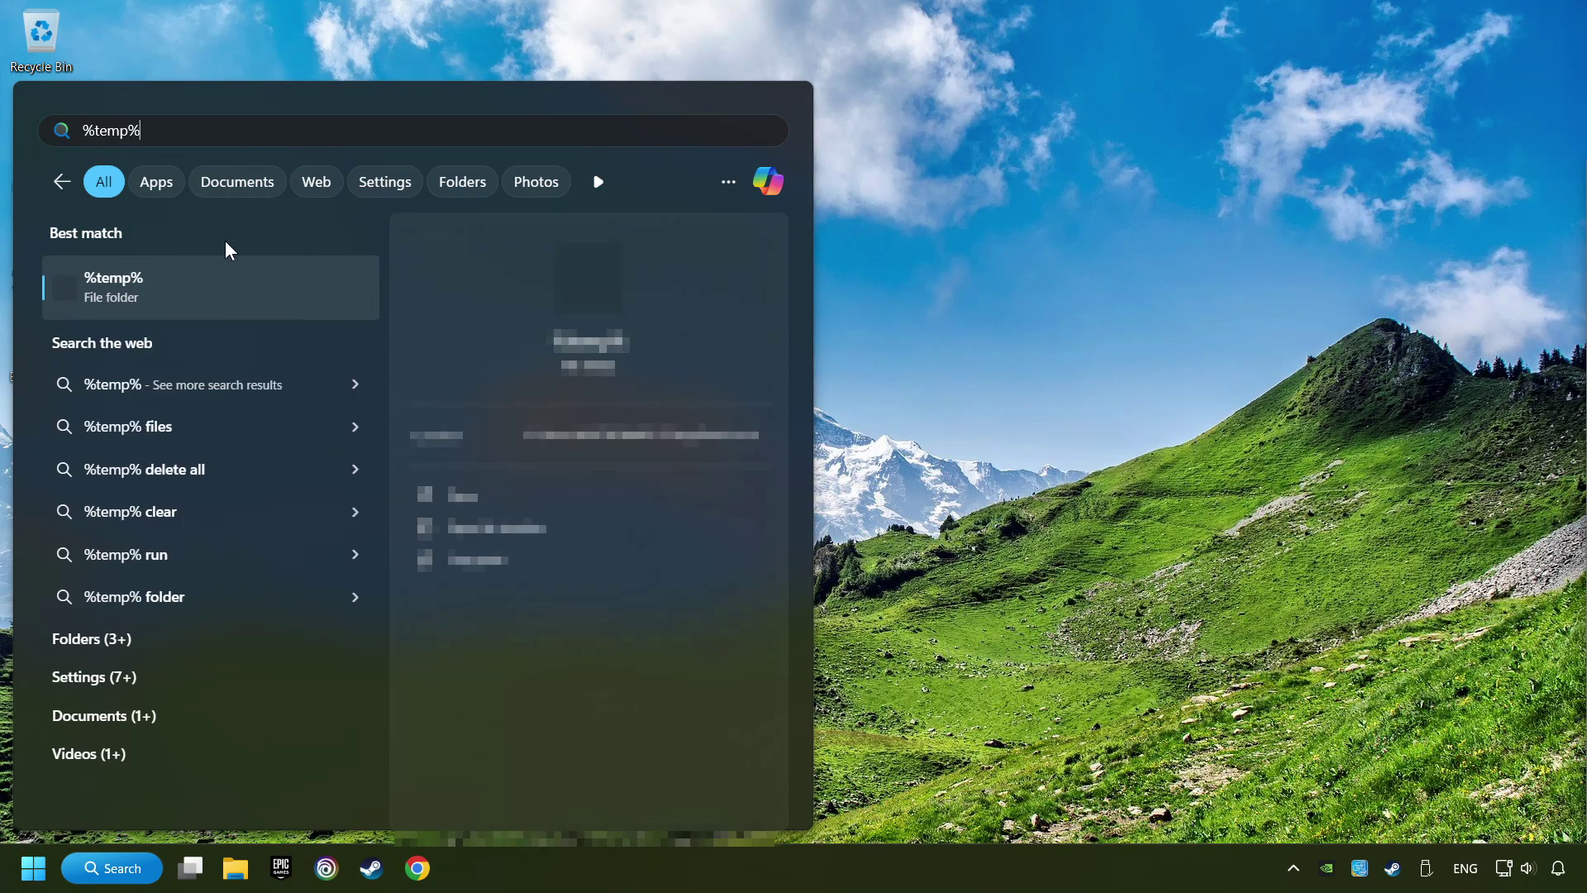
{"action": "left_click", "coordinate": [300, 282]}
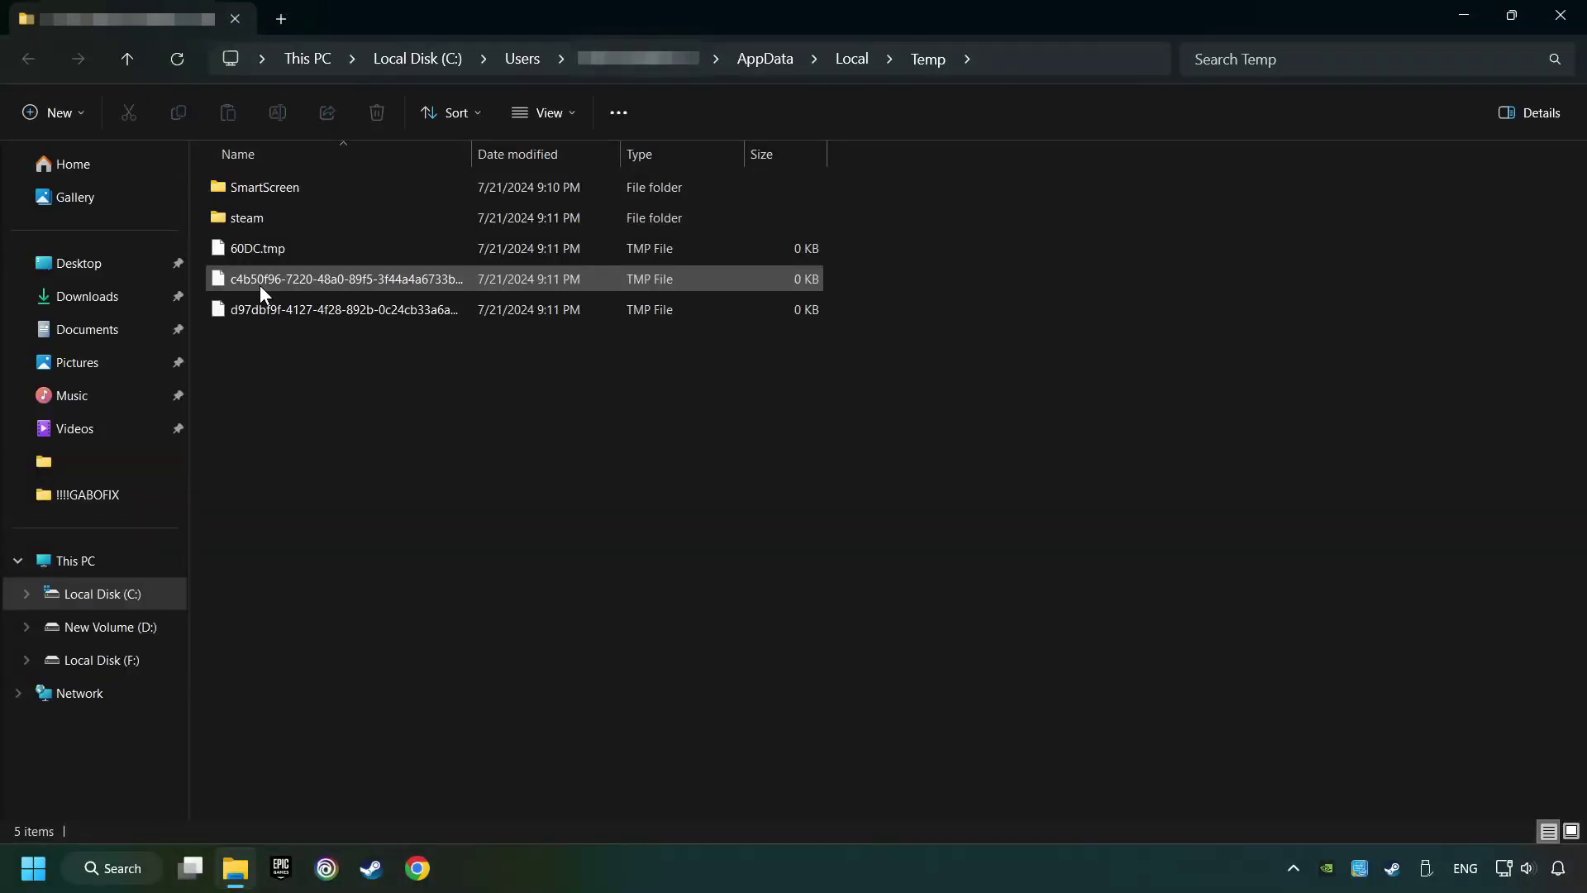
Delete all five Temp items, skipping every file in use, and close File Explorer
{"action": "left_click_drag", "start_coordinate": [1050, 778], "coordinate": [359, 34]}
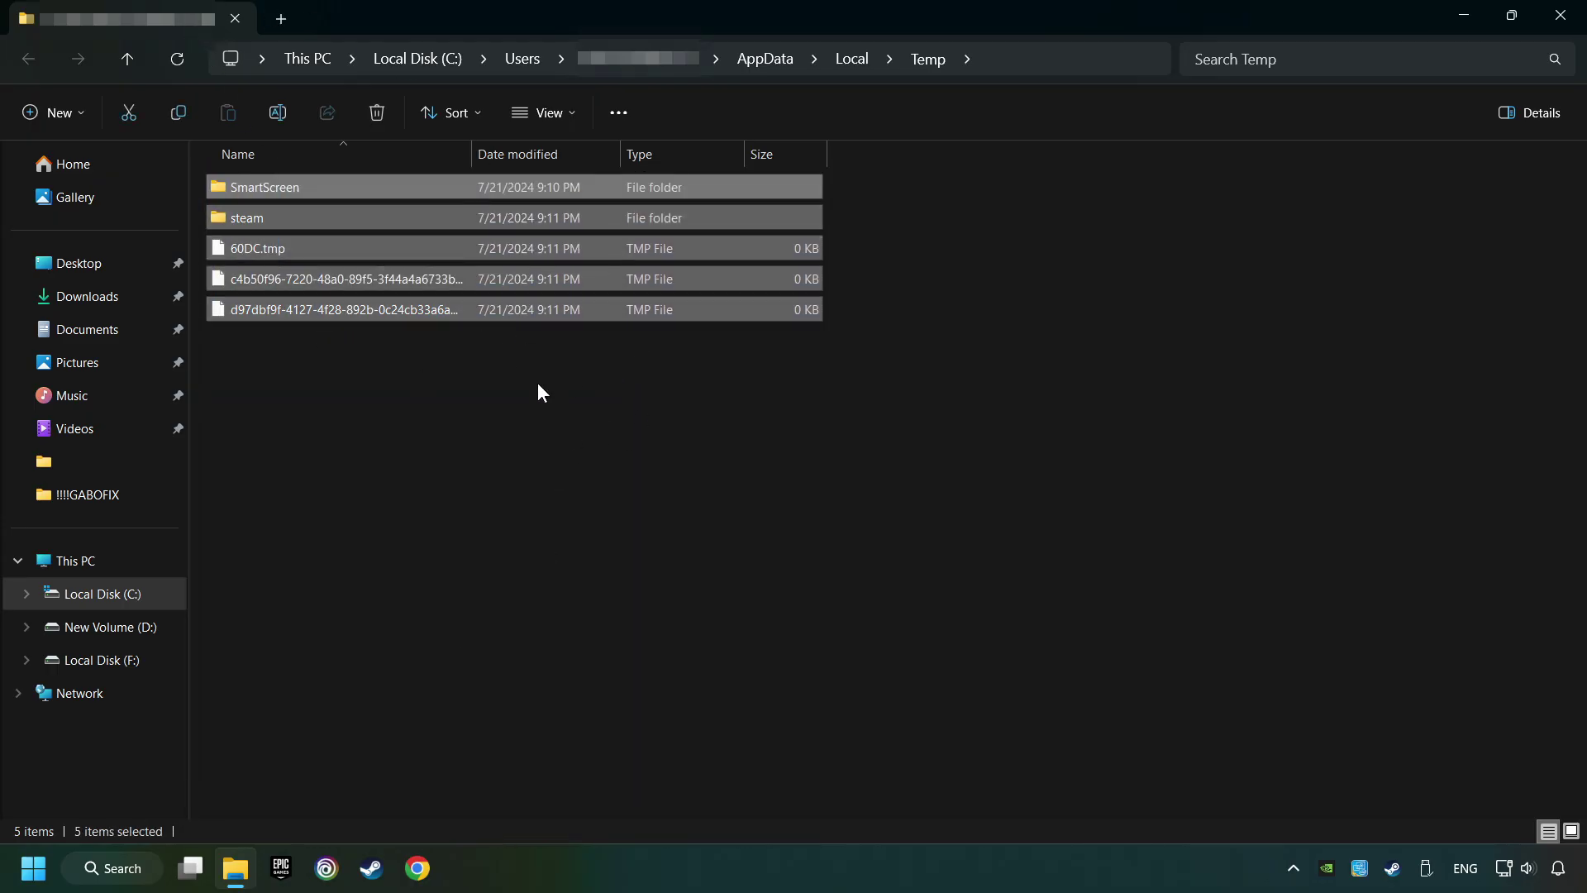
{"action": "right_click", "coordinate": [619, 245]}
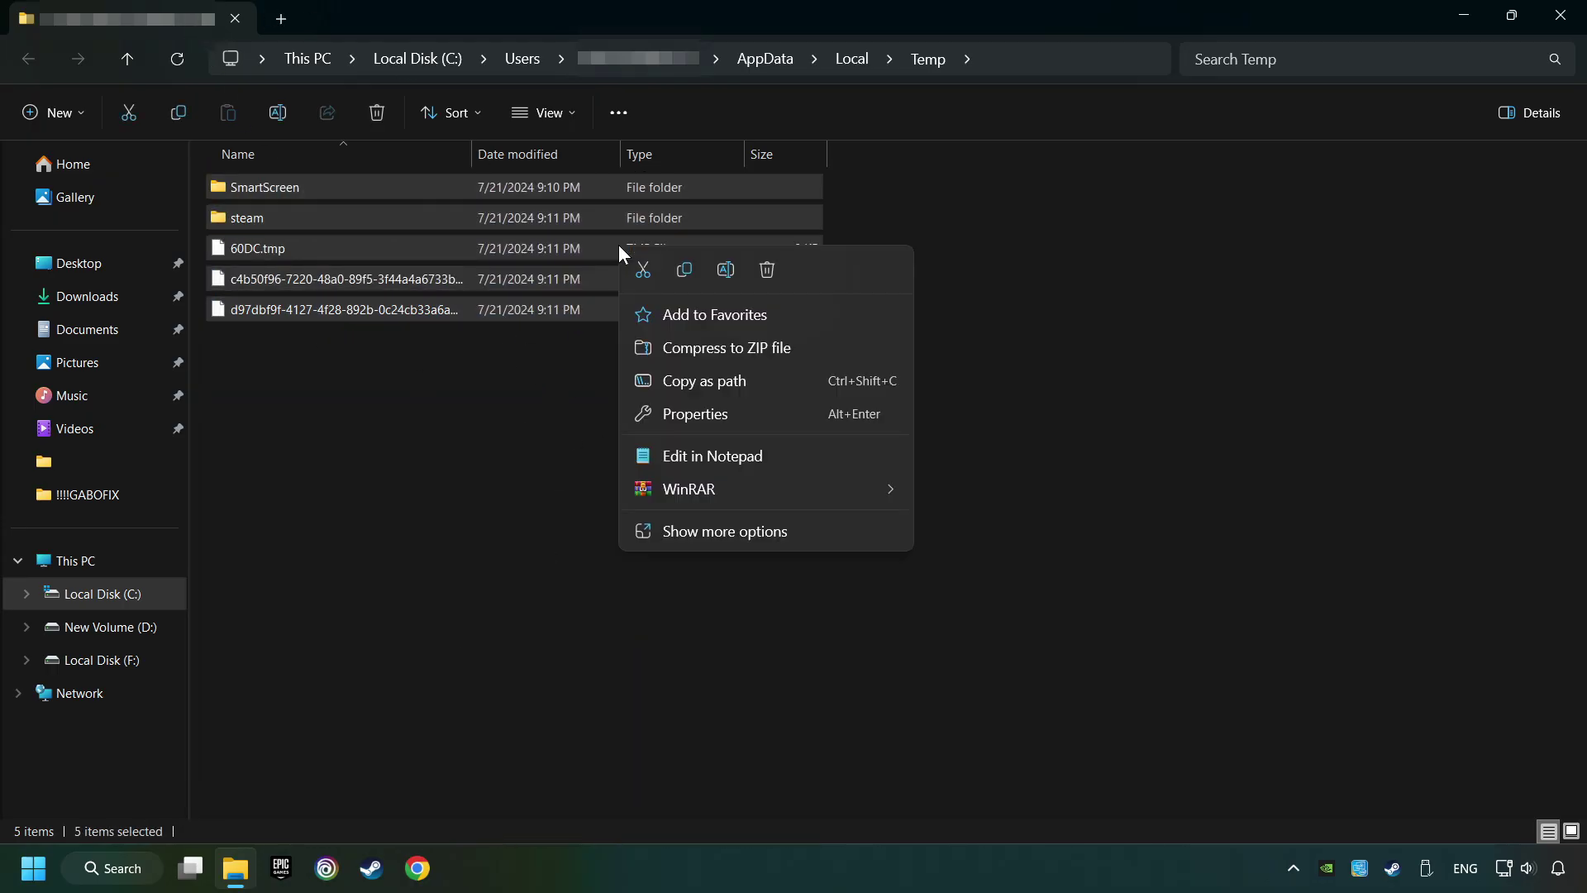
{"action": "left_click", "coordinate": [764, 277]}
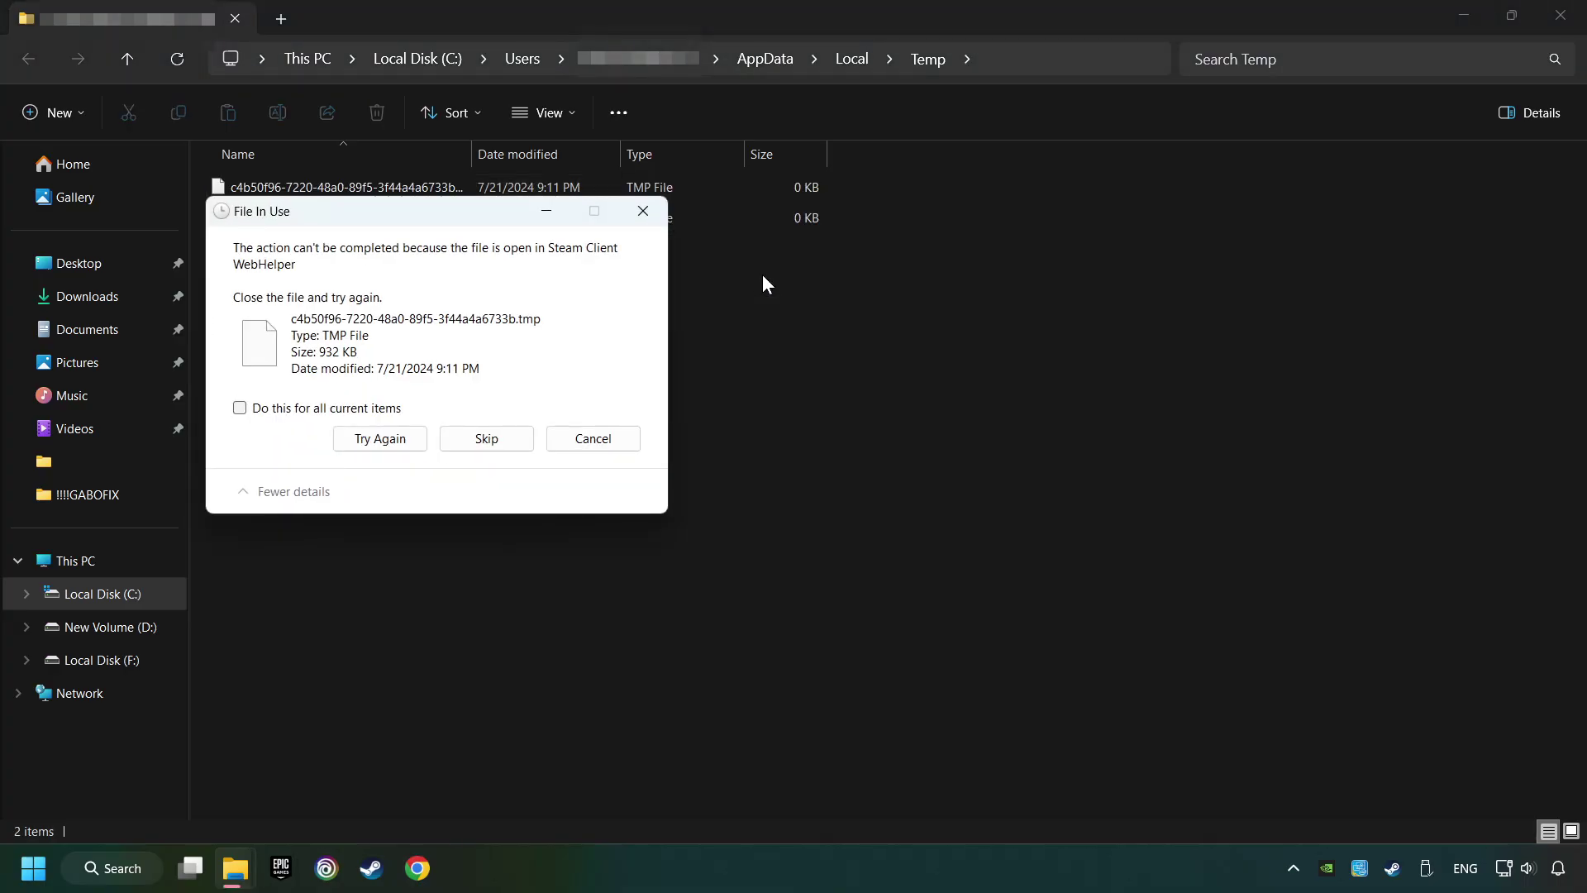
{"action": "left_click", "coordinate": [403, 407]}
{"action": "left_click", "coordinate": [492, 430]}
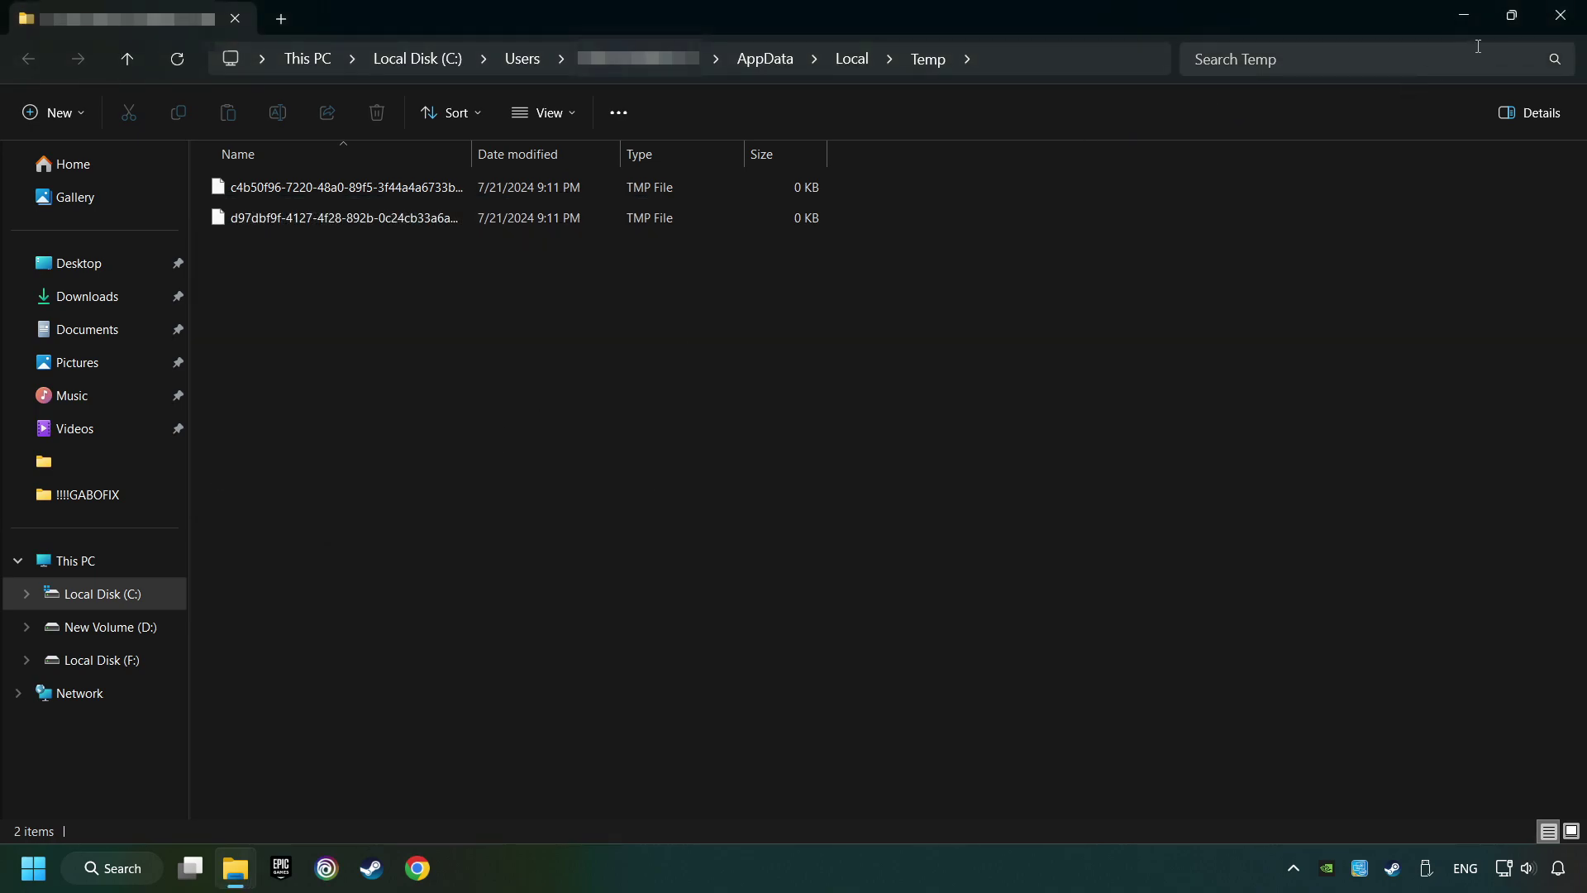
{"action": "left_click", "coordinate": [1551, 33]}
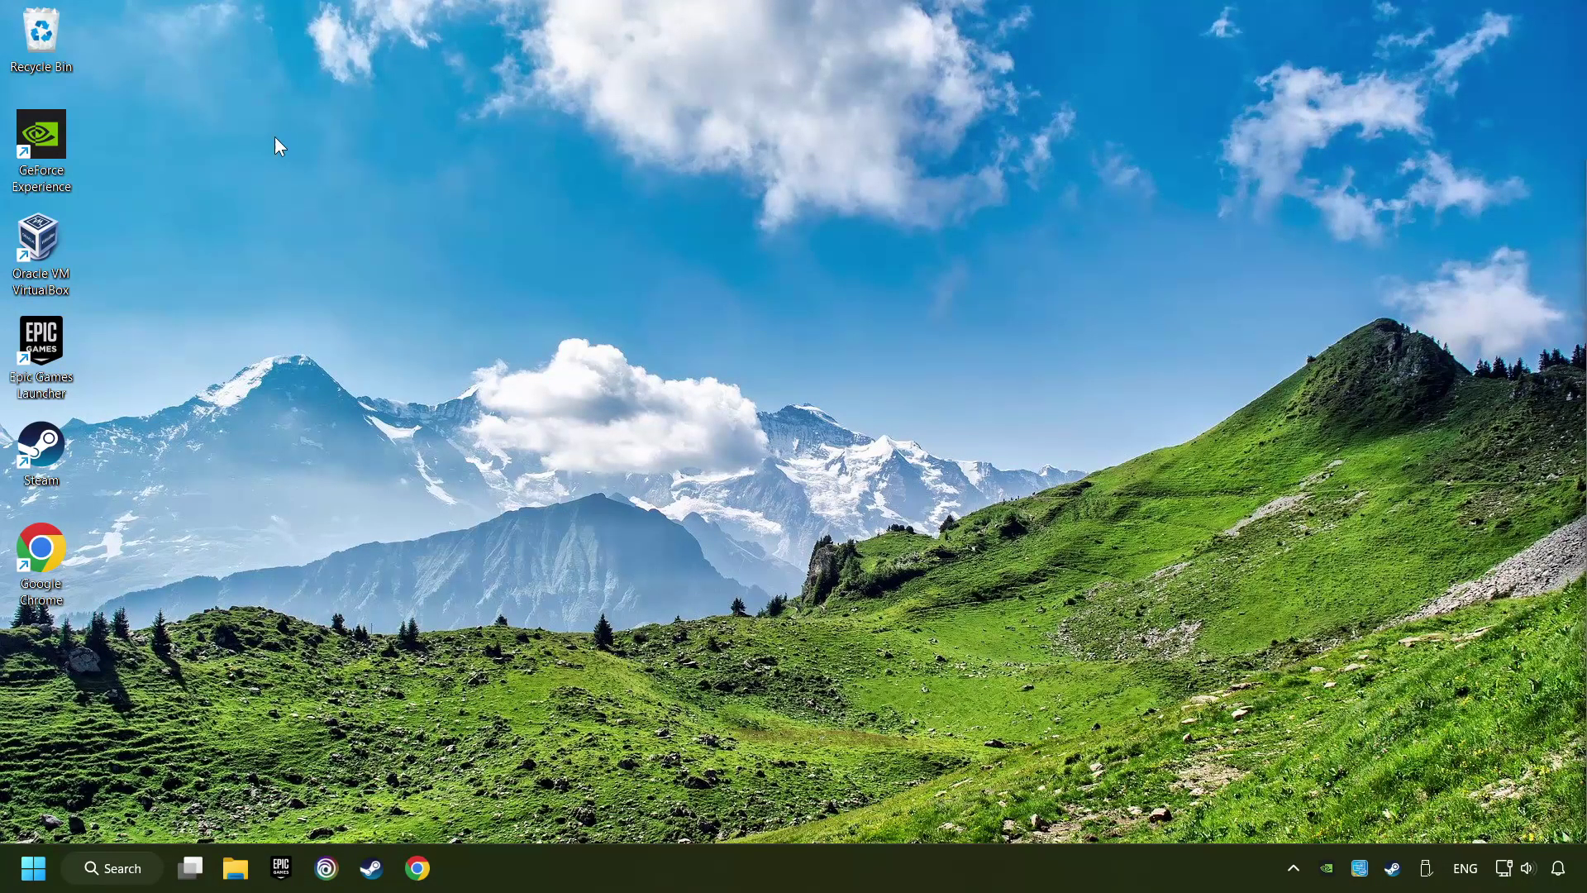
Empty the Recycle Bin from the desktop, confirming permanent deletion of its 6 items
{"action": "right_click", "coordinate": [38, 38]}
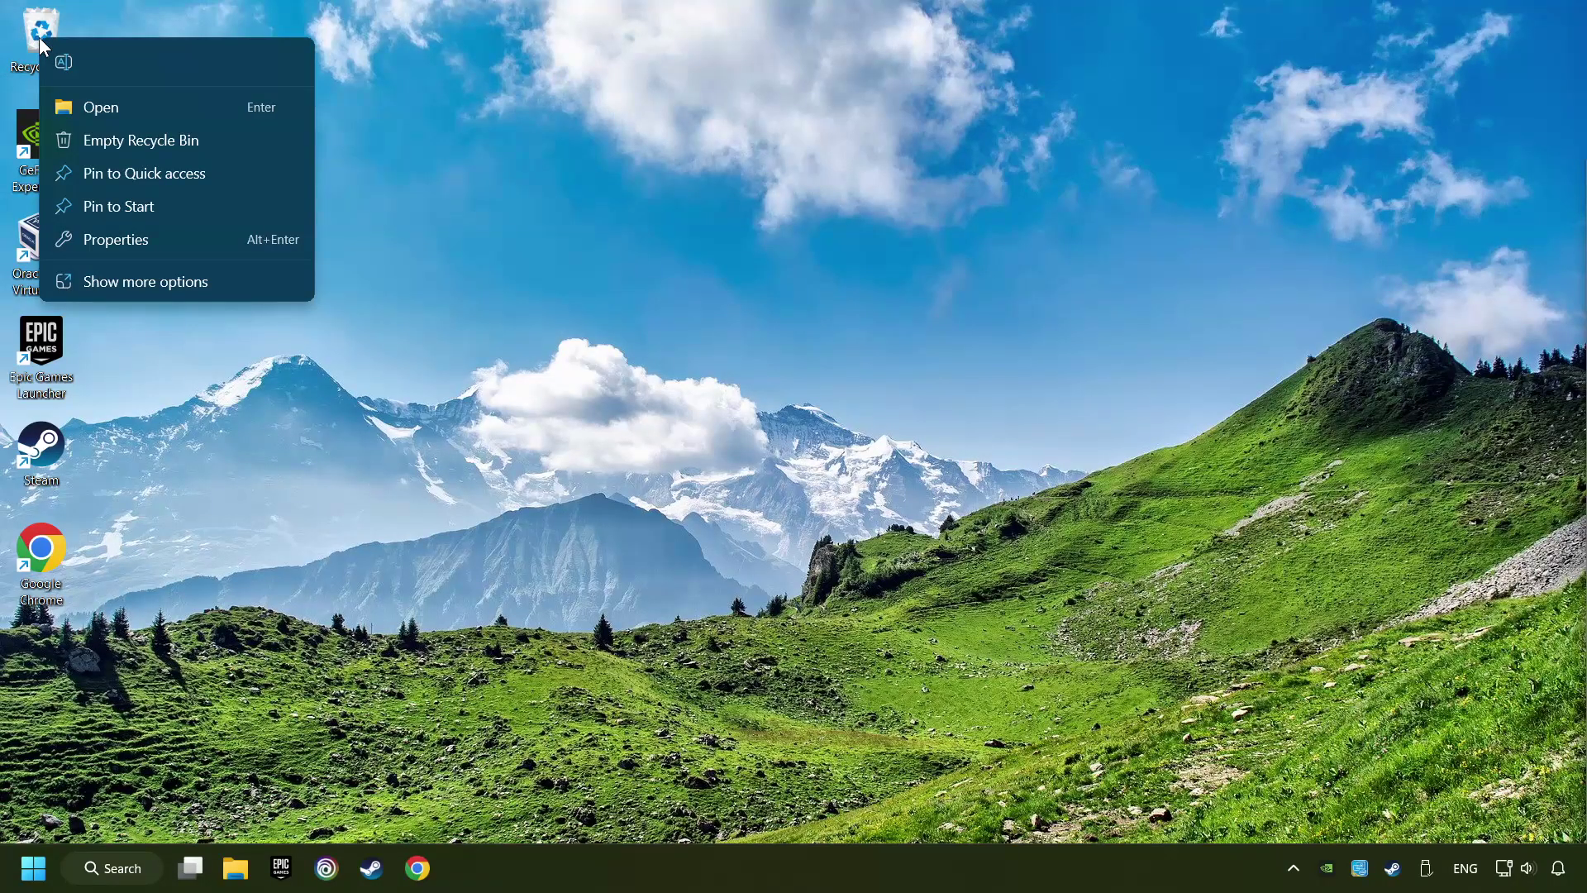
{"action": "left_click", "coordinate": [117, 141]}
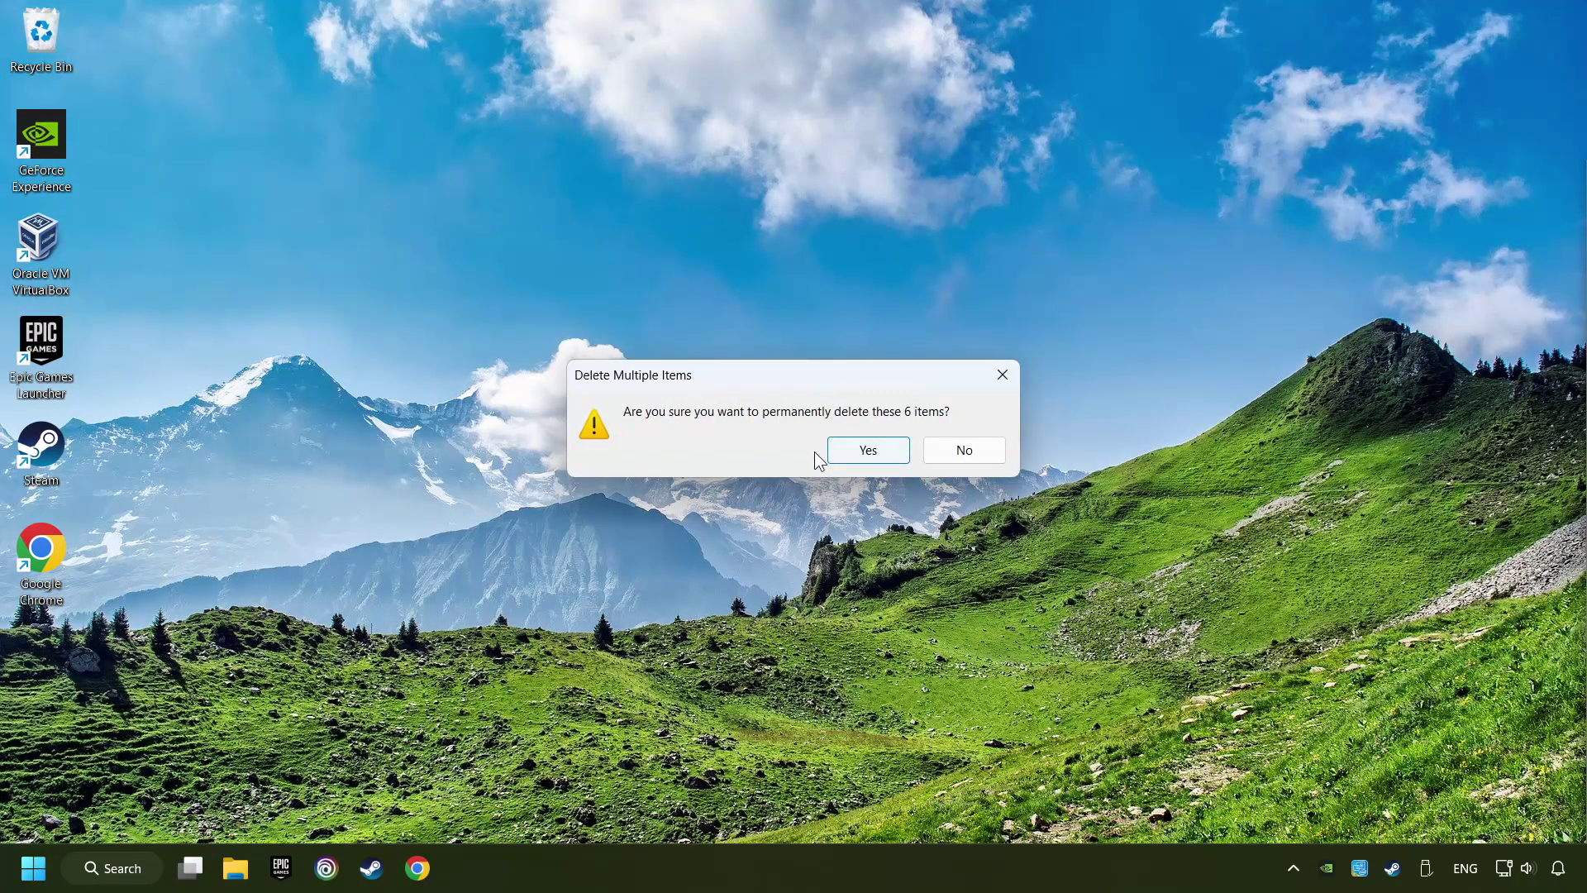
{"action": "left_click", "coordinate": [867, 451]}
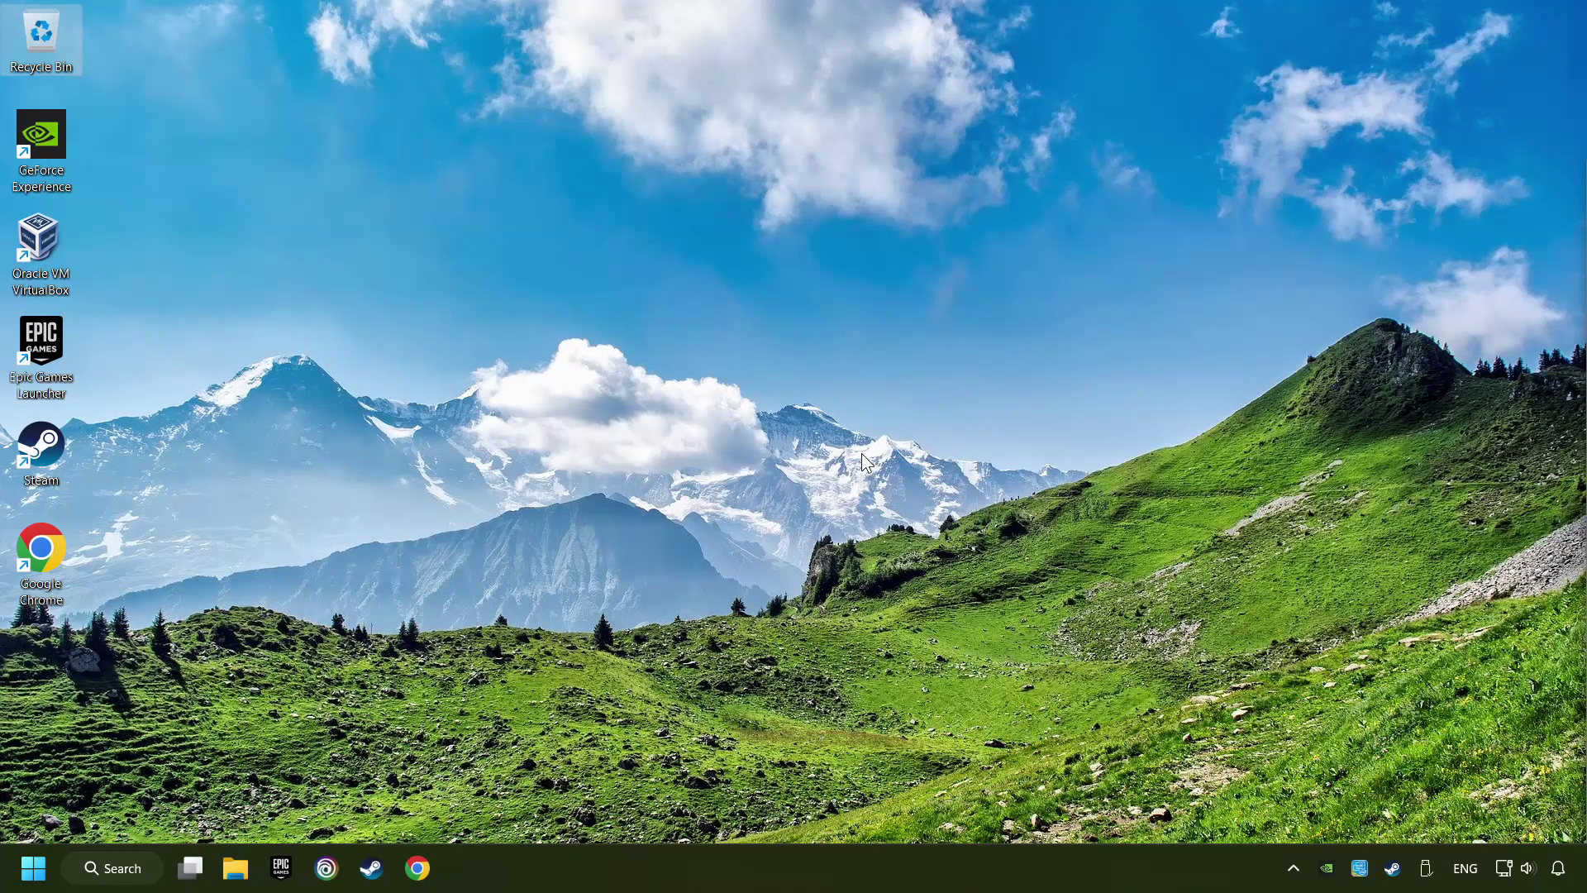
Launch Device Manager from Windows Search and center its window
{"action": "left_click", "coordinate": [118, 868]}
{"action": "type", "text": "d"}
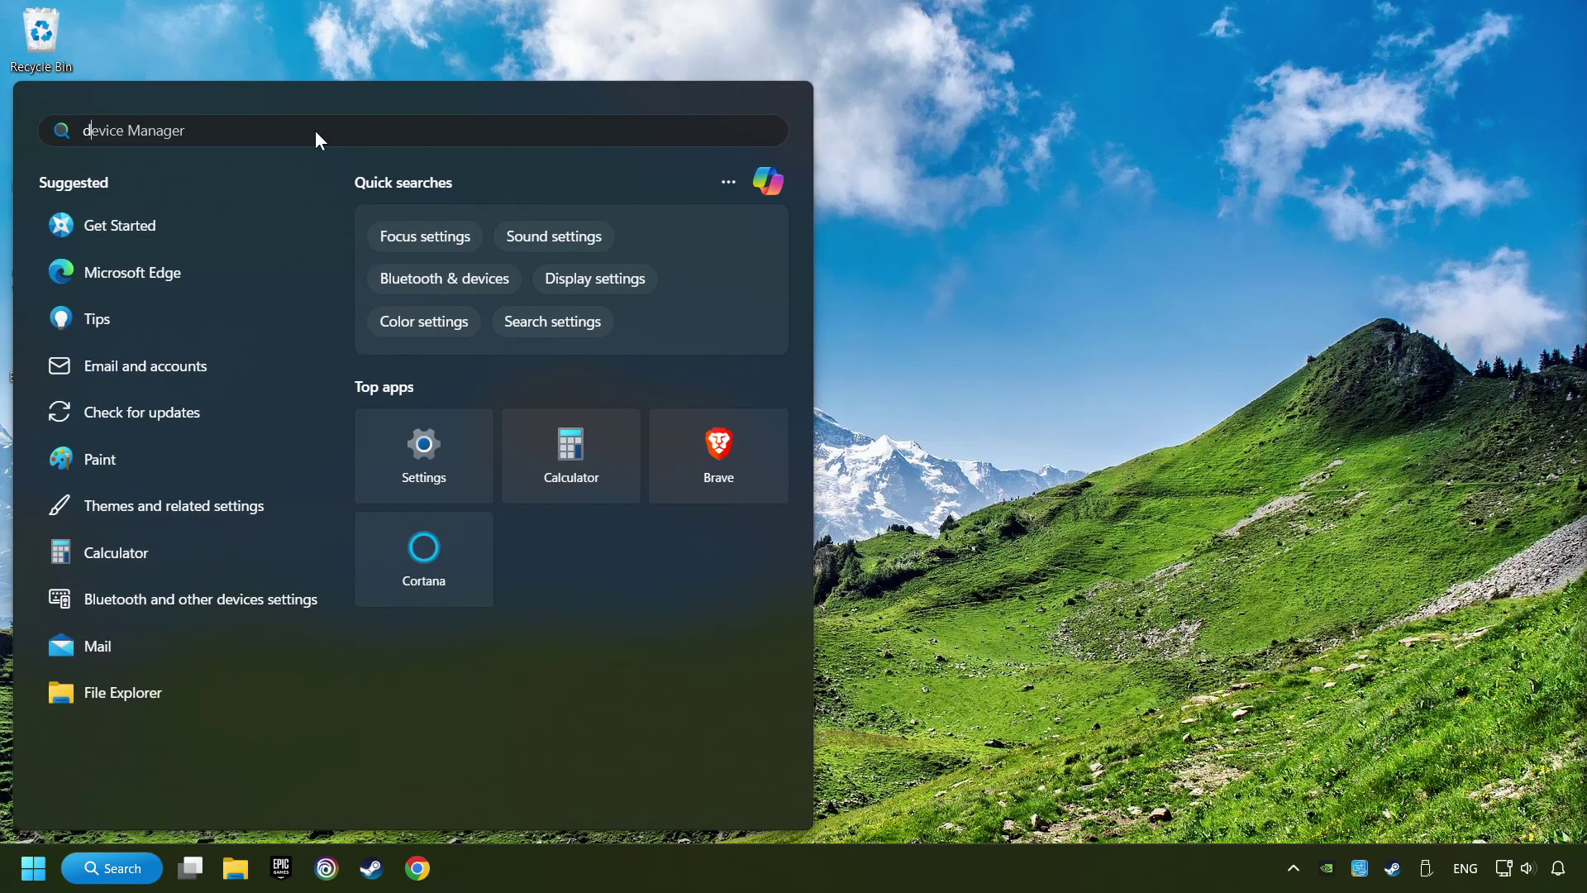
{"action": "type", "text": "evice manager"}
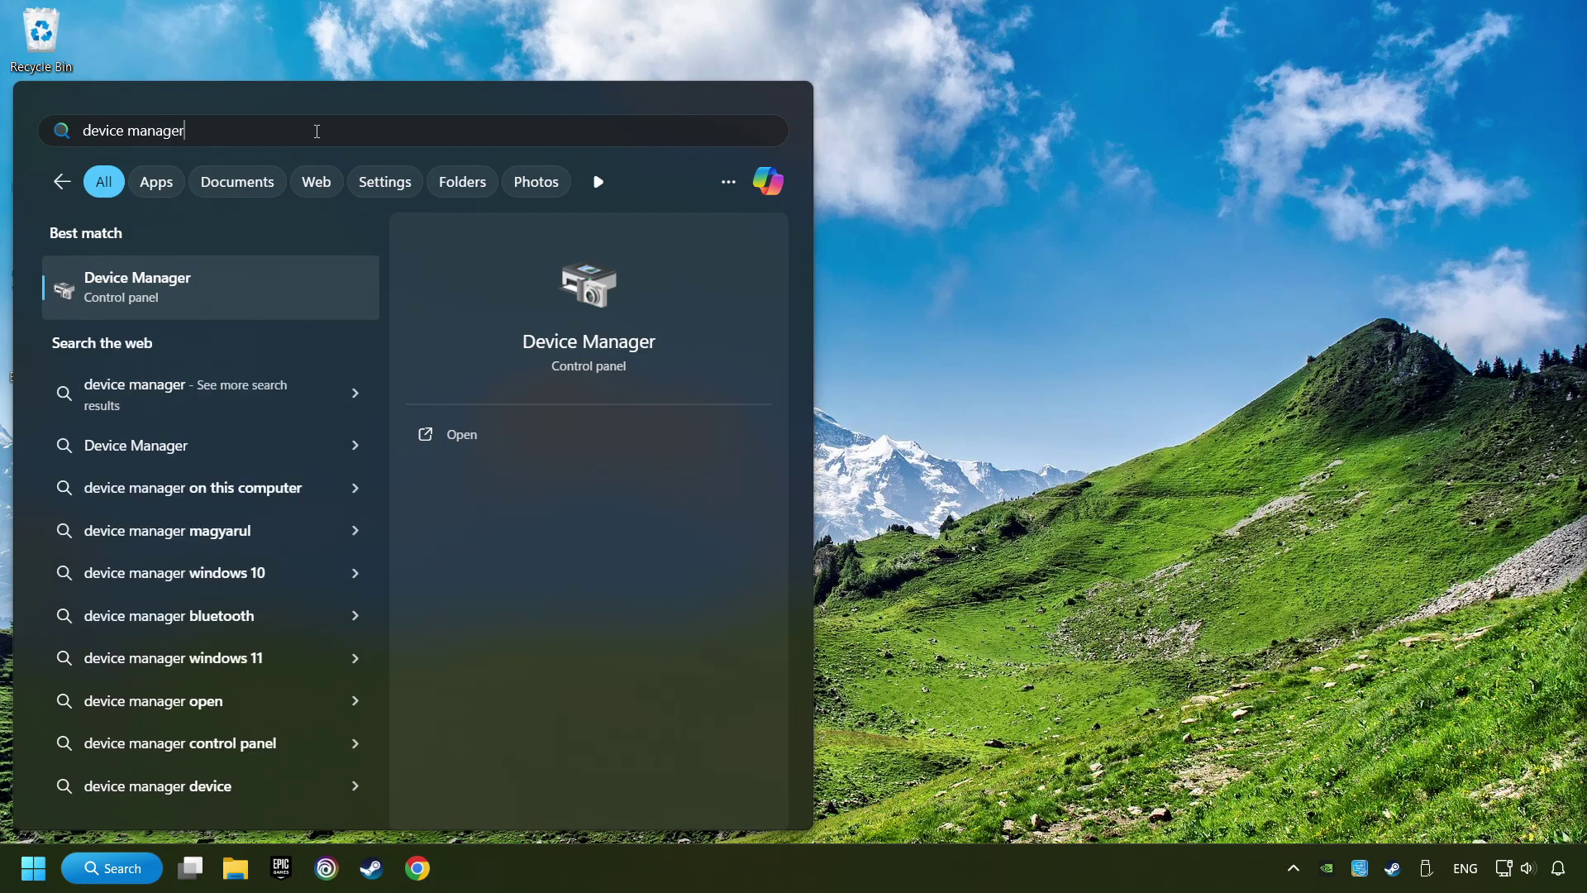
{"action": "left_click", "coordinate": [329, 289]}
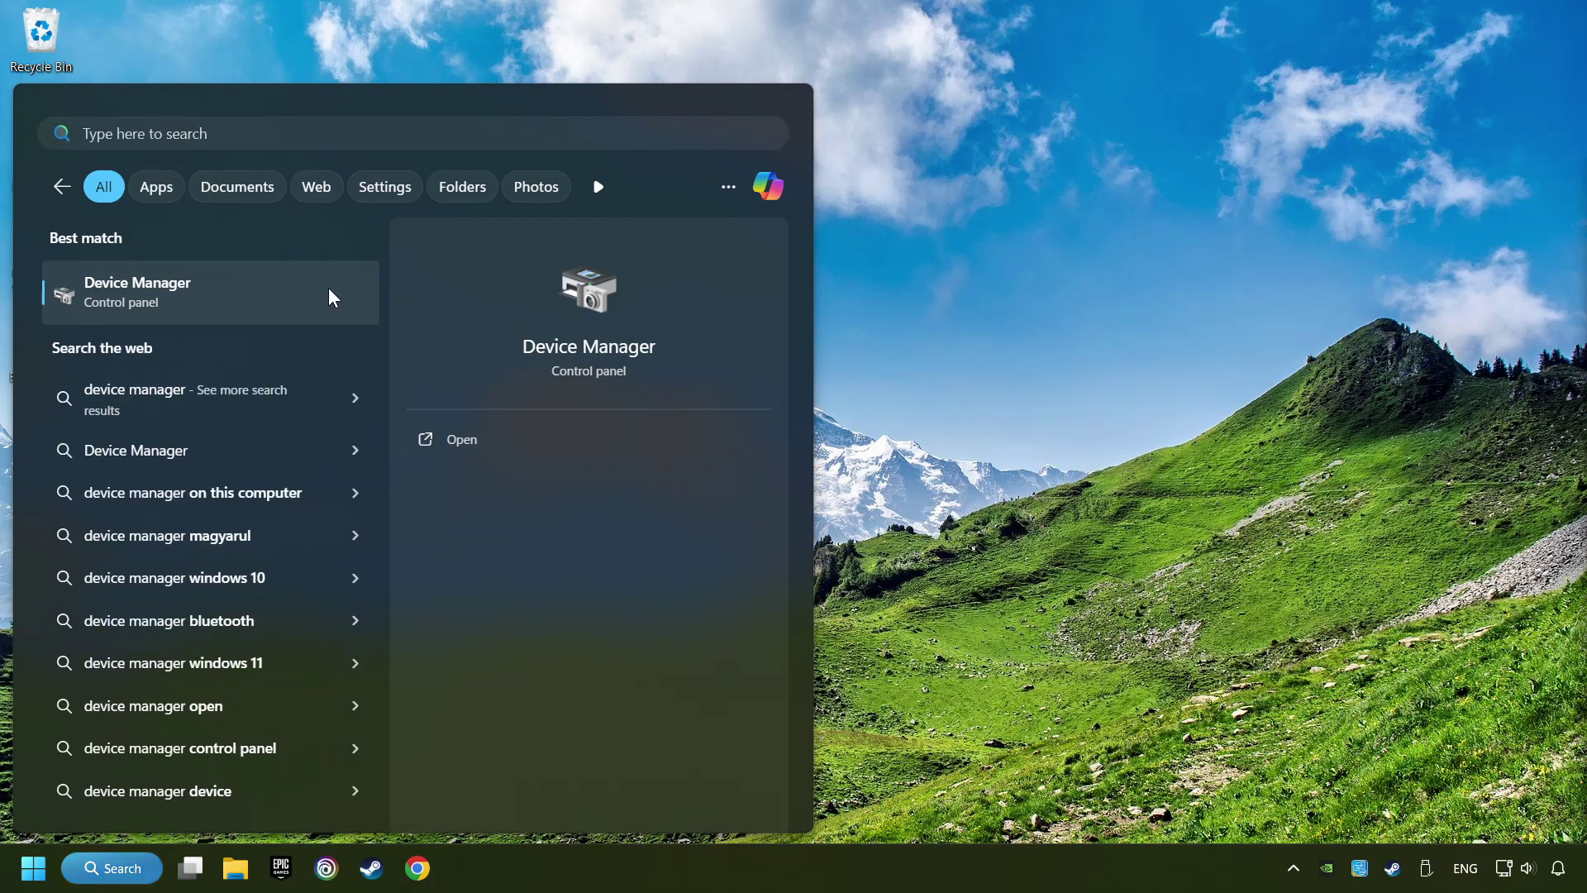
{"action": "left_click_drag", "start_coordinate": [448, 66], "coordinate": [706, 162]}
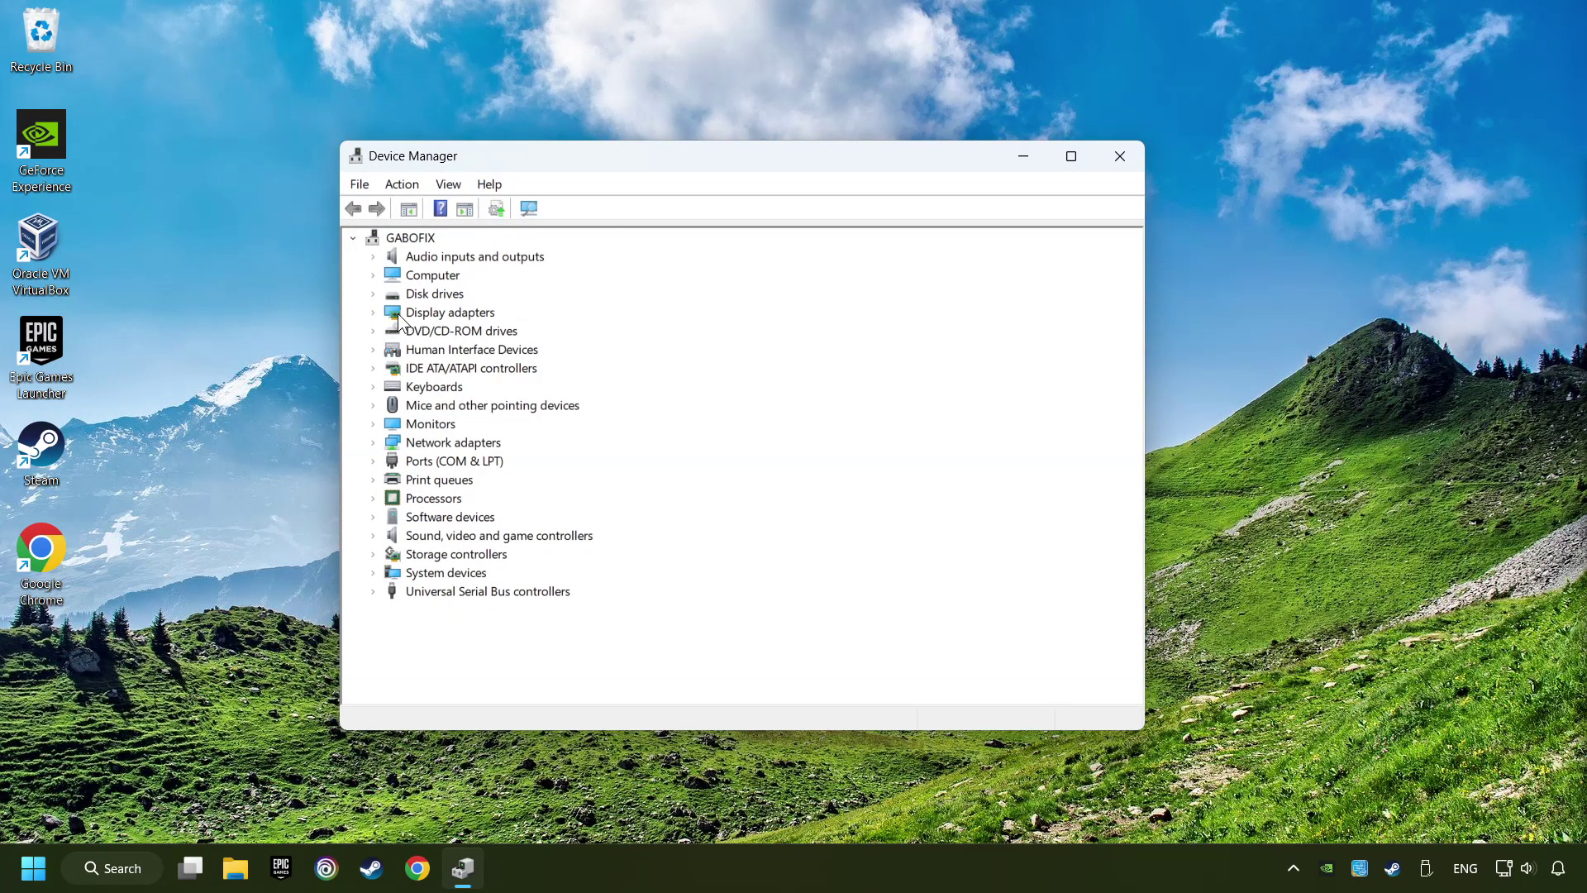
Search automatically for a newer NVIDIA GeForce GTX 1050 Ti driver, then close the result
{"action": "left_click", "coordinate": [474, 313]}
{"action": "left_click", "coordinate": [373, 313]}
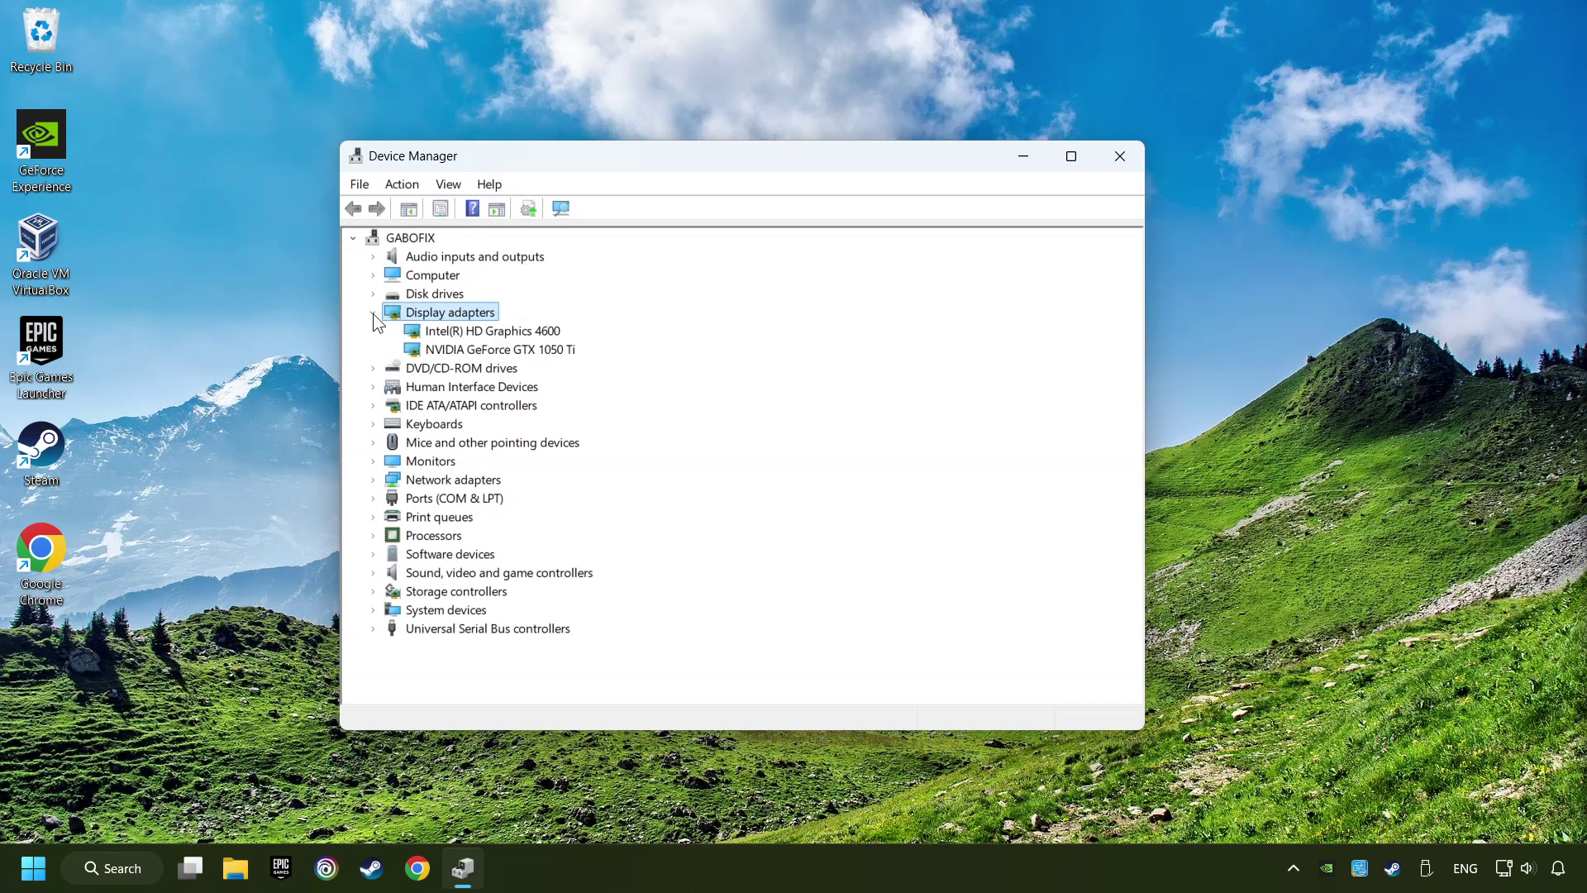
{"action": "left_click", "coordinate": [568, 352]}
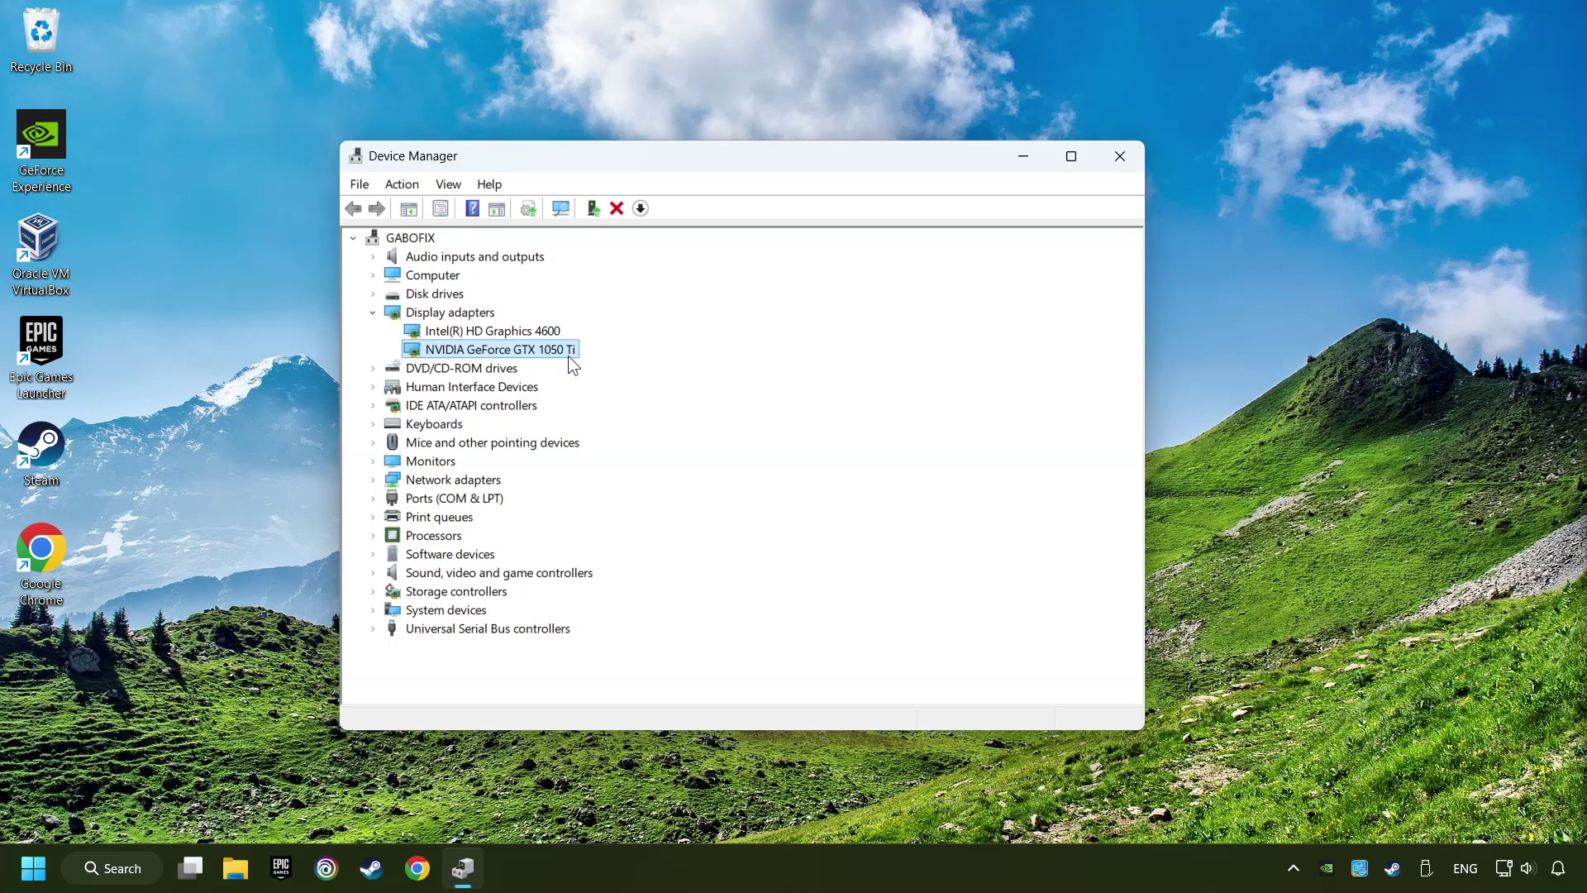
{"action": "right_click", "coordinate": [494, 351]}
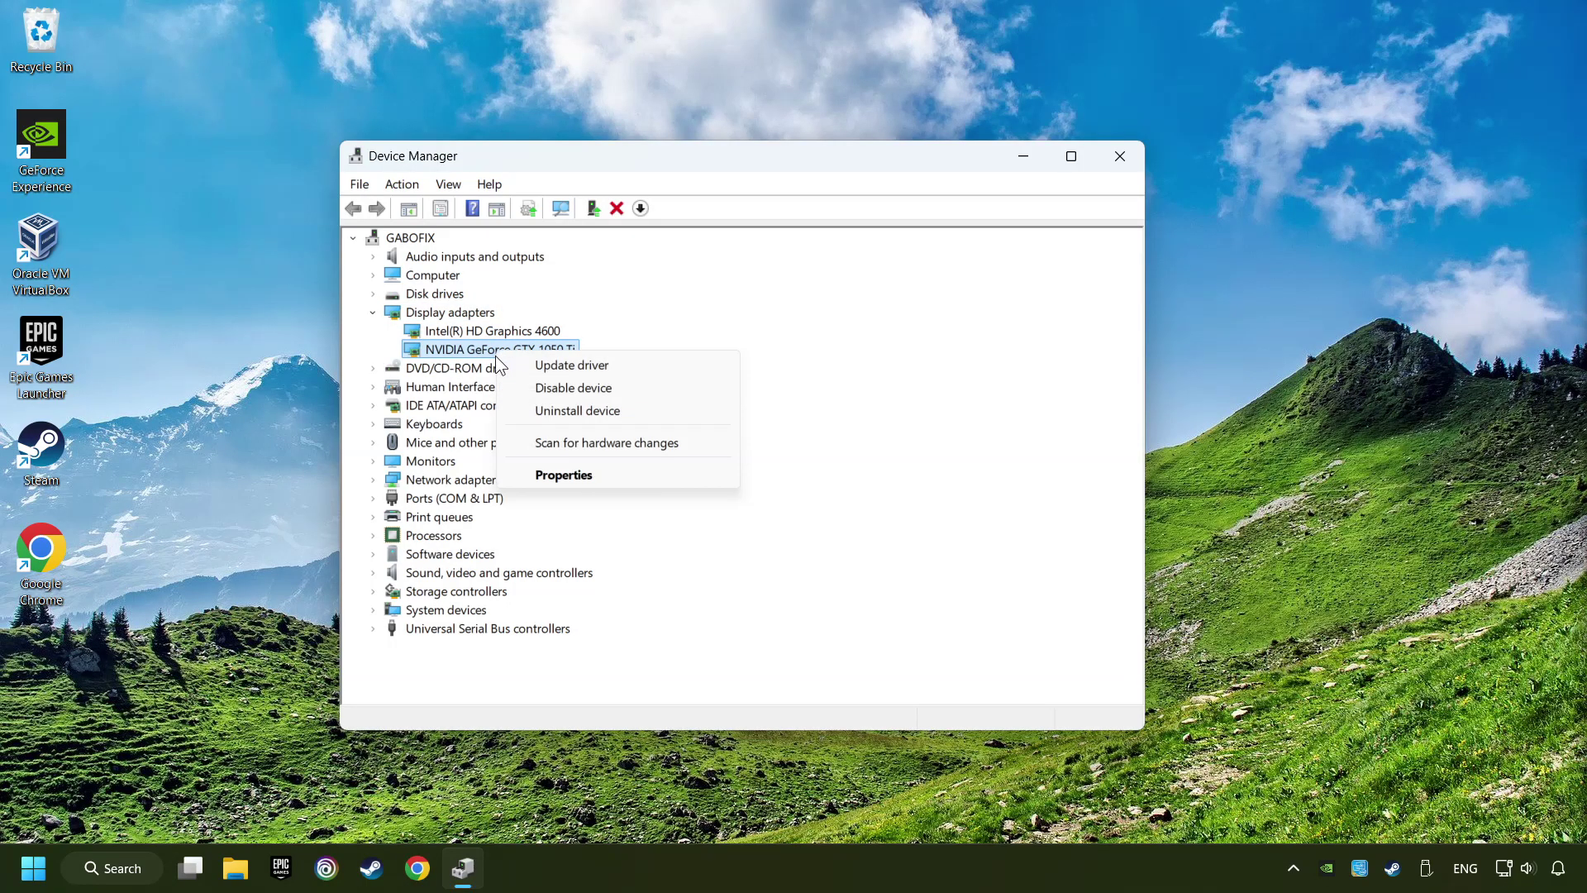
{"action": "left_click", "coordinate": [637, 363]}
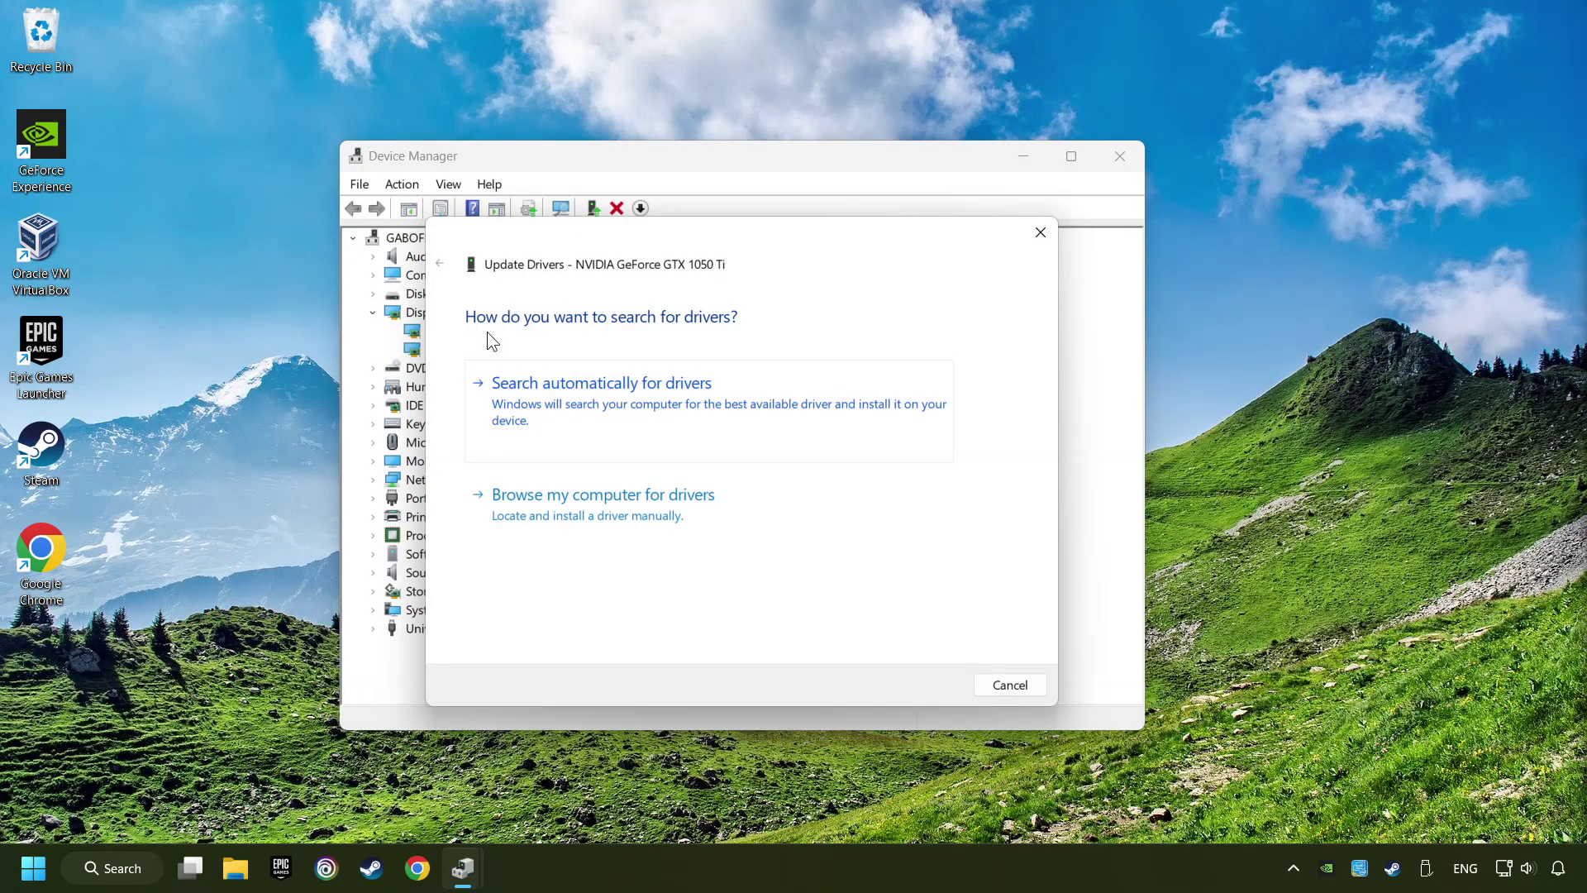
{"action": "left_click", "coordinate": [621, 397]}
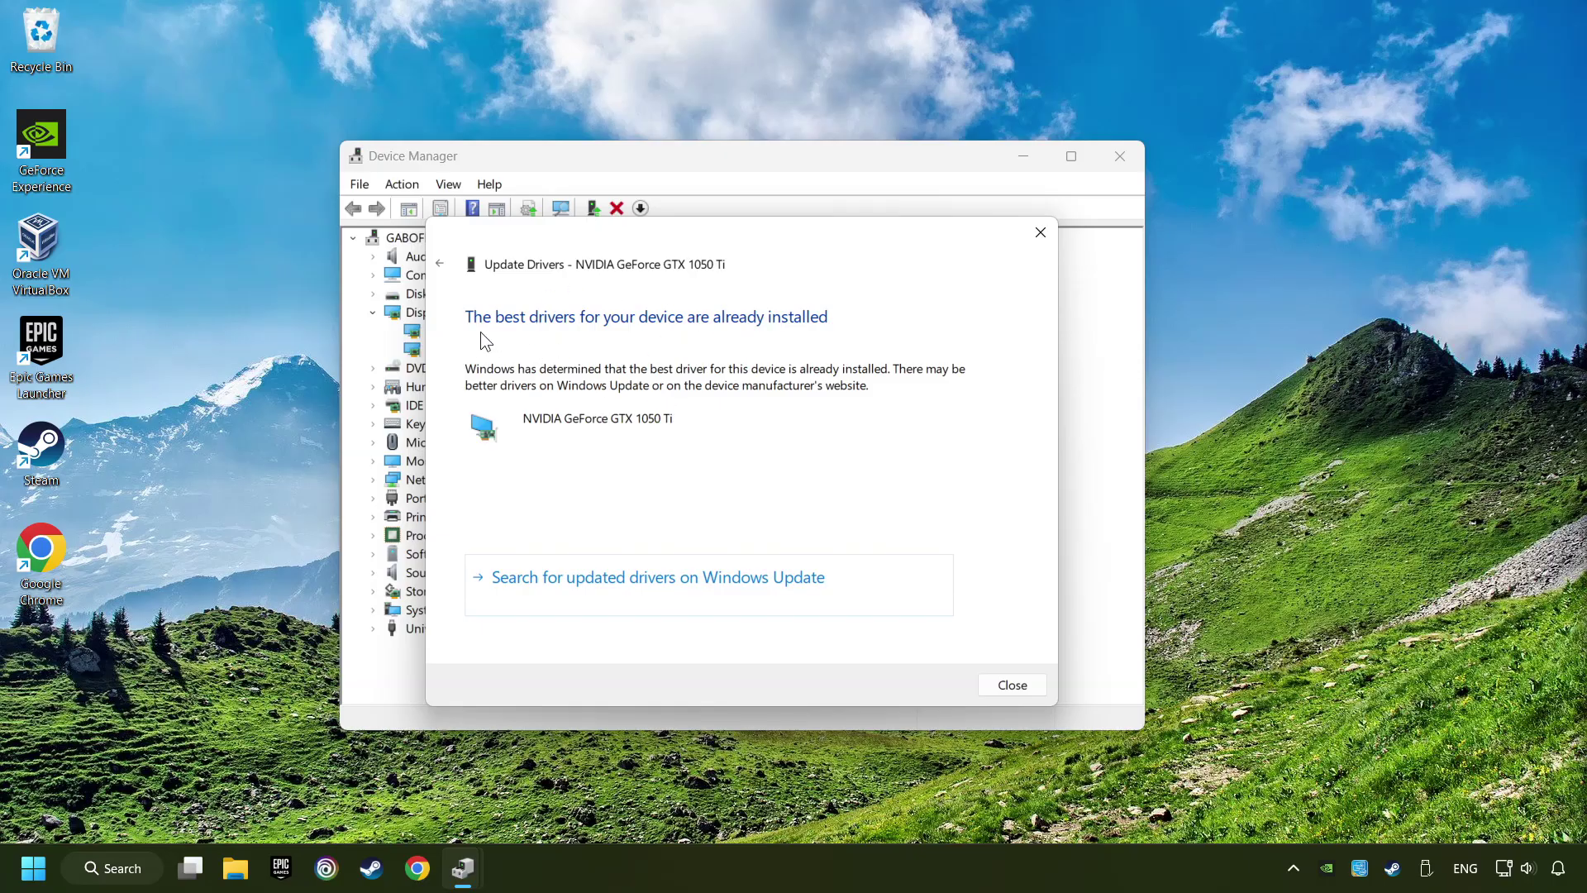
{"action": "left_click", "coordinate": [1012, 686]}
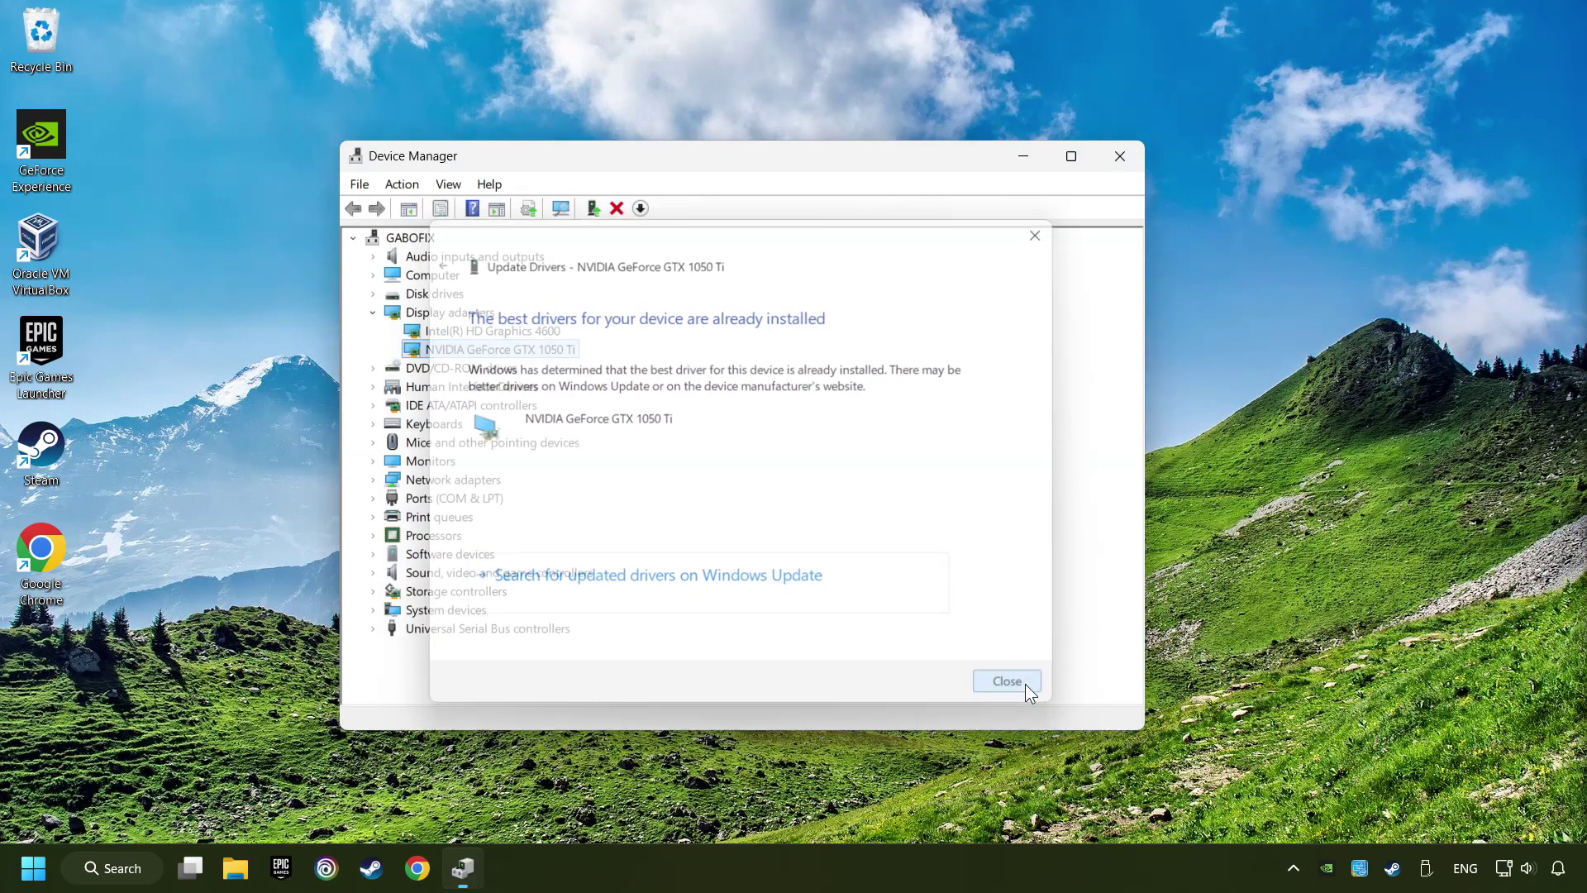
Close Device Manager and search Google for 'nvidia geforce driver download'
{"action": "left_click", "coordinate": [1122, 161]}
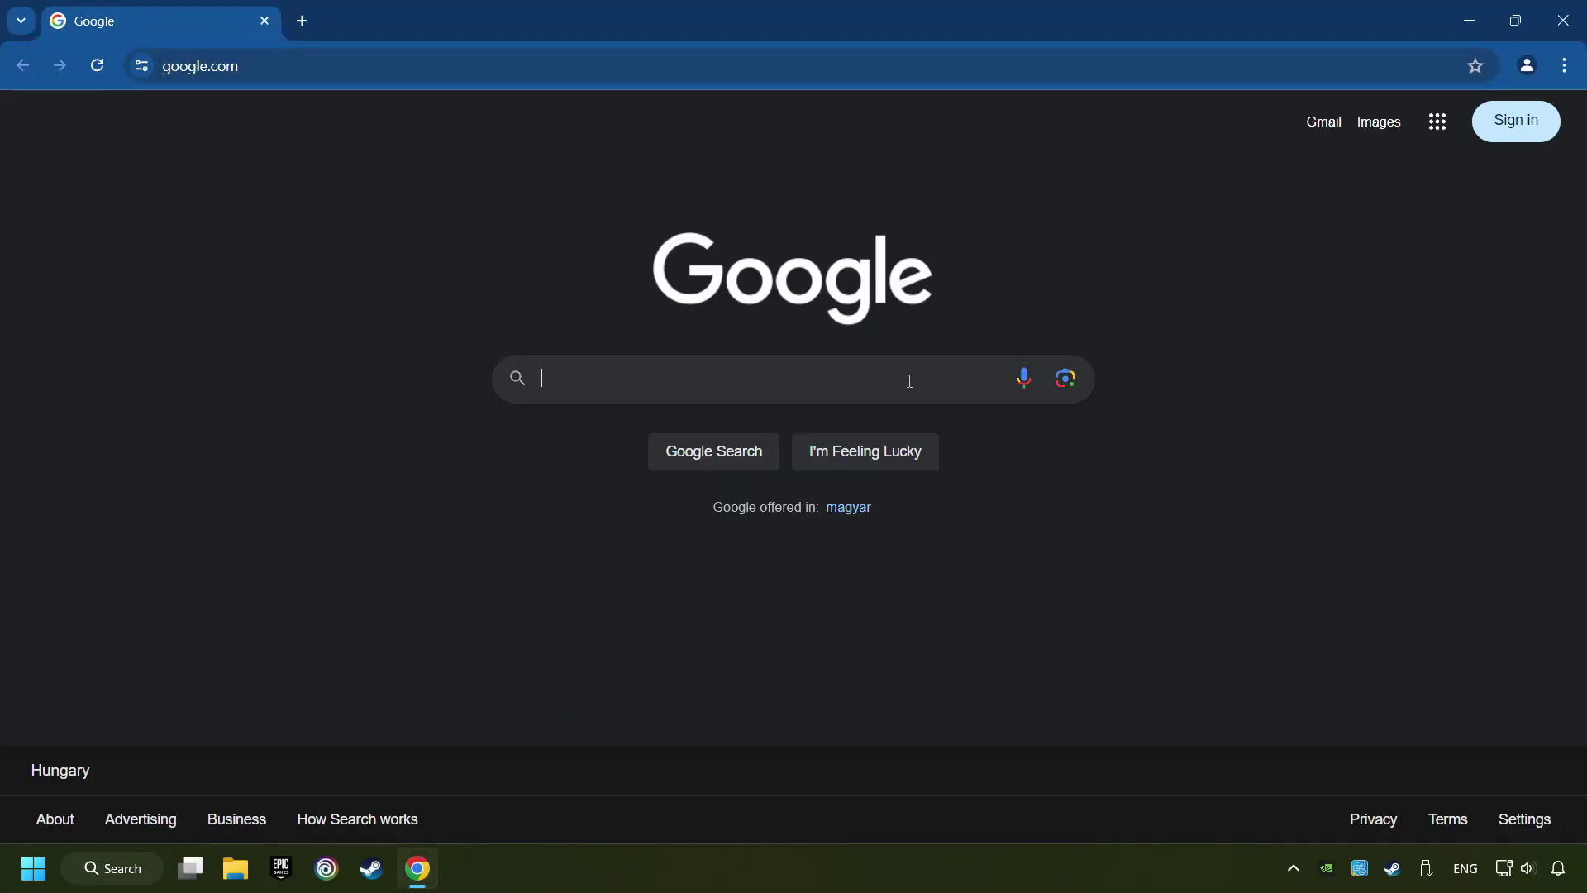
{"action": "type", "text": "nvidi"}
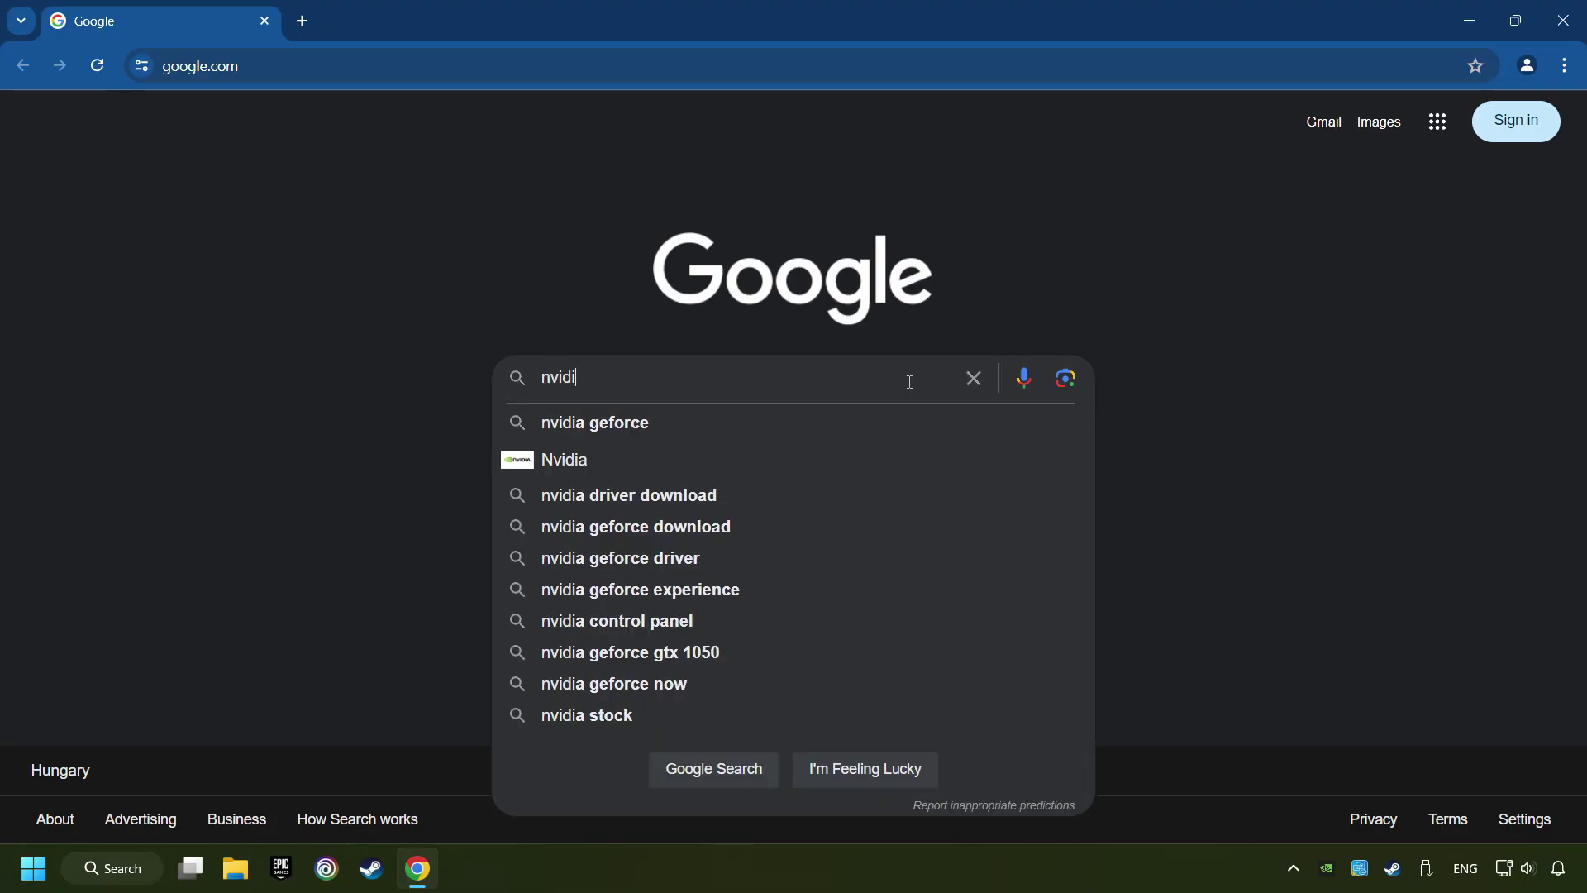
{"action": "type", "text": "a geforce "}
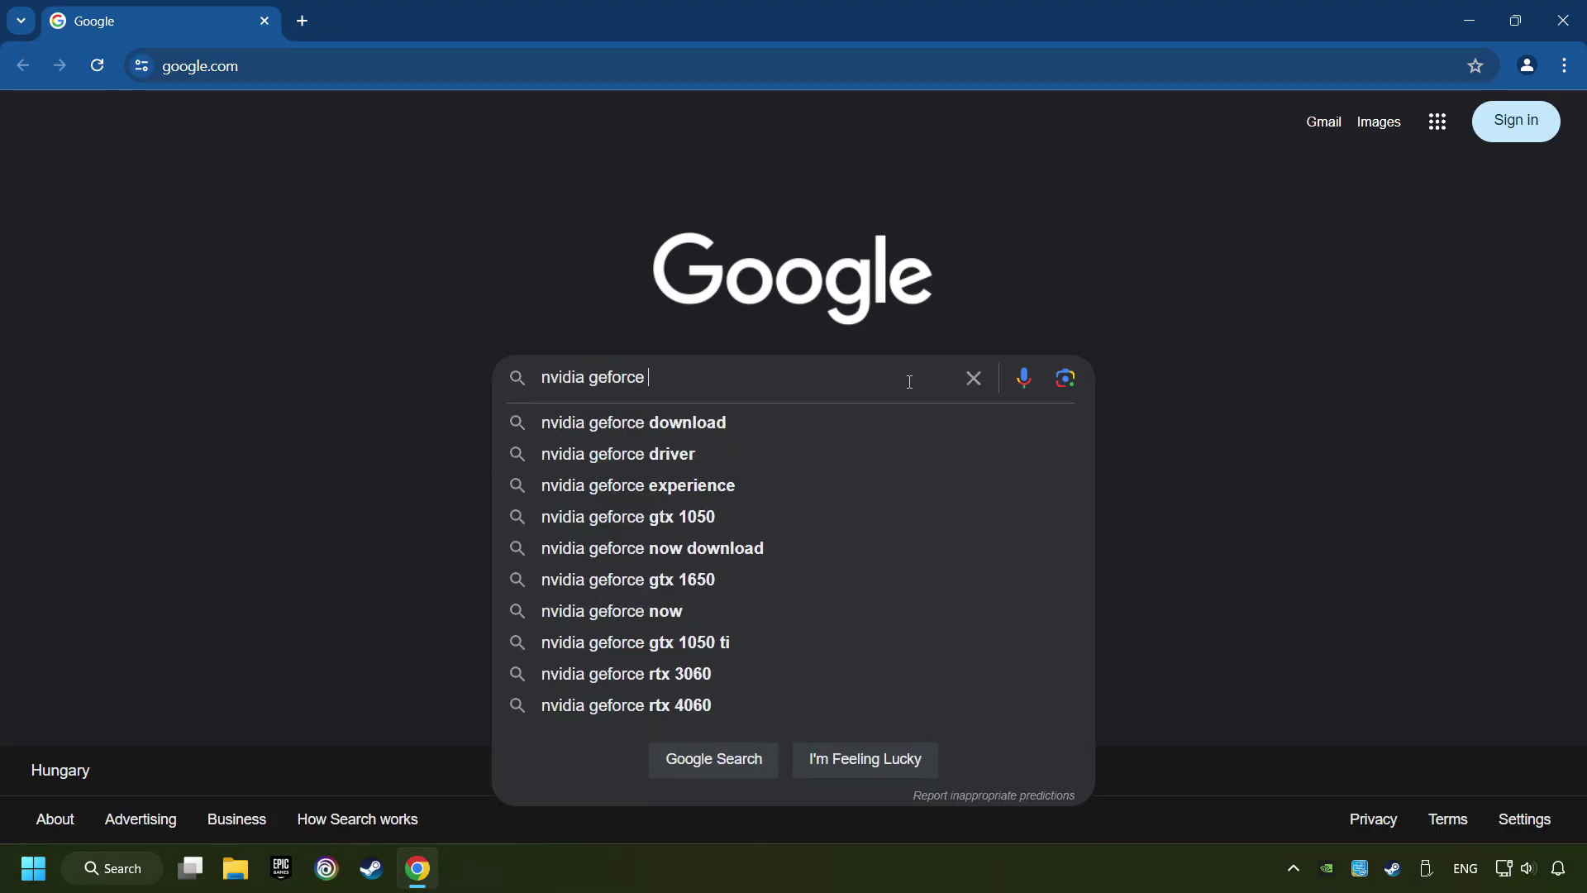
{"action": "type", "text": "driver d"}
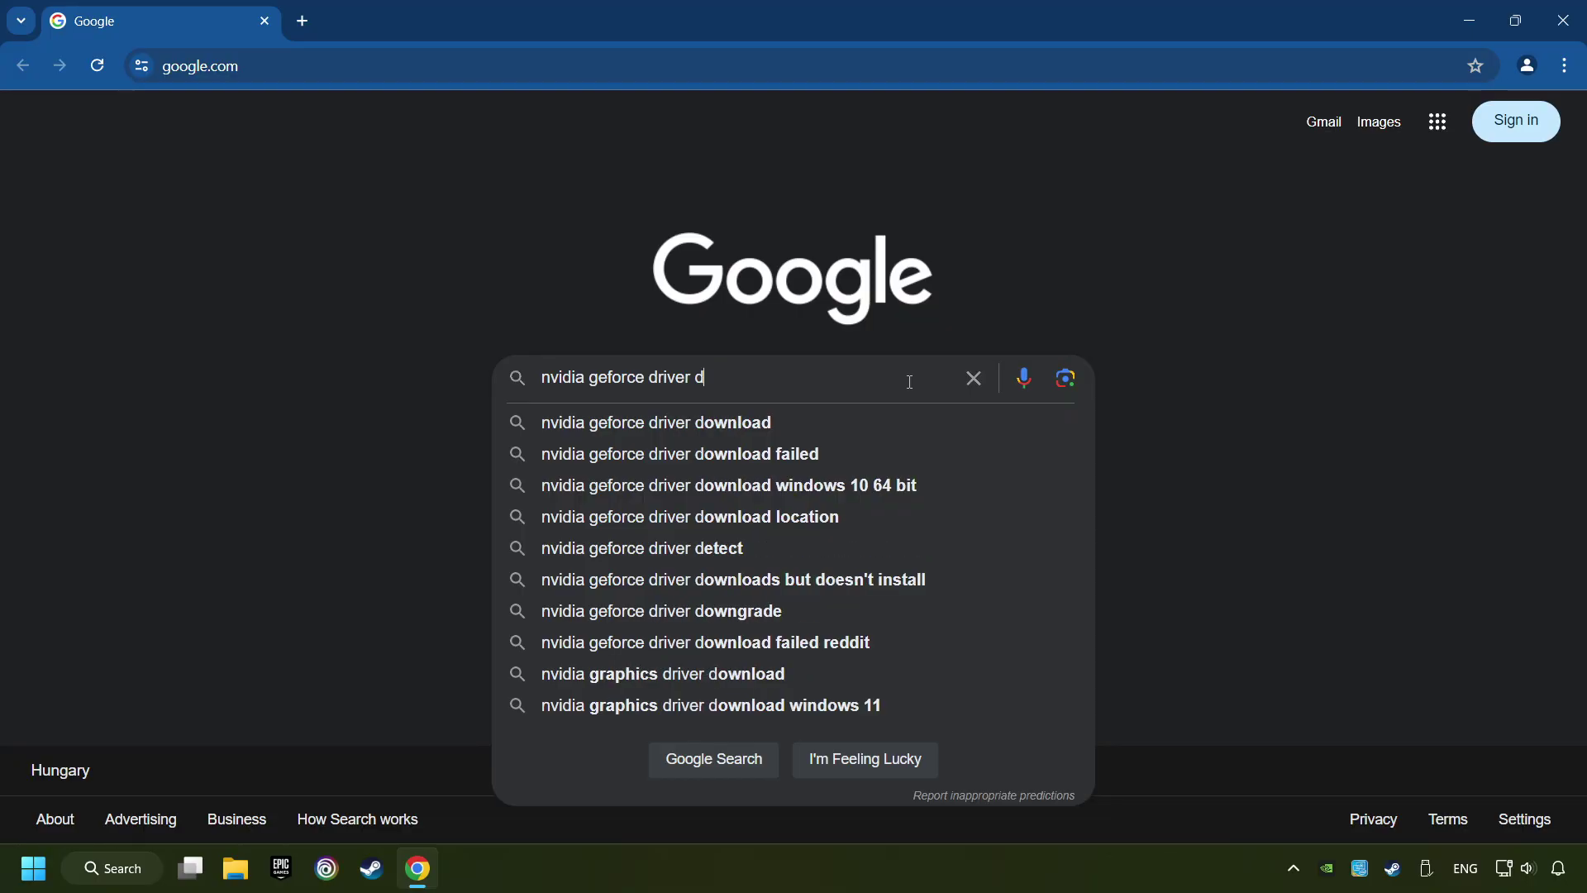
{"action": "type", "text": "ownload"}
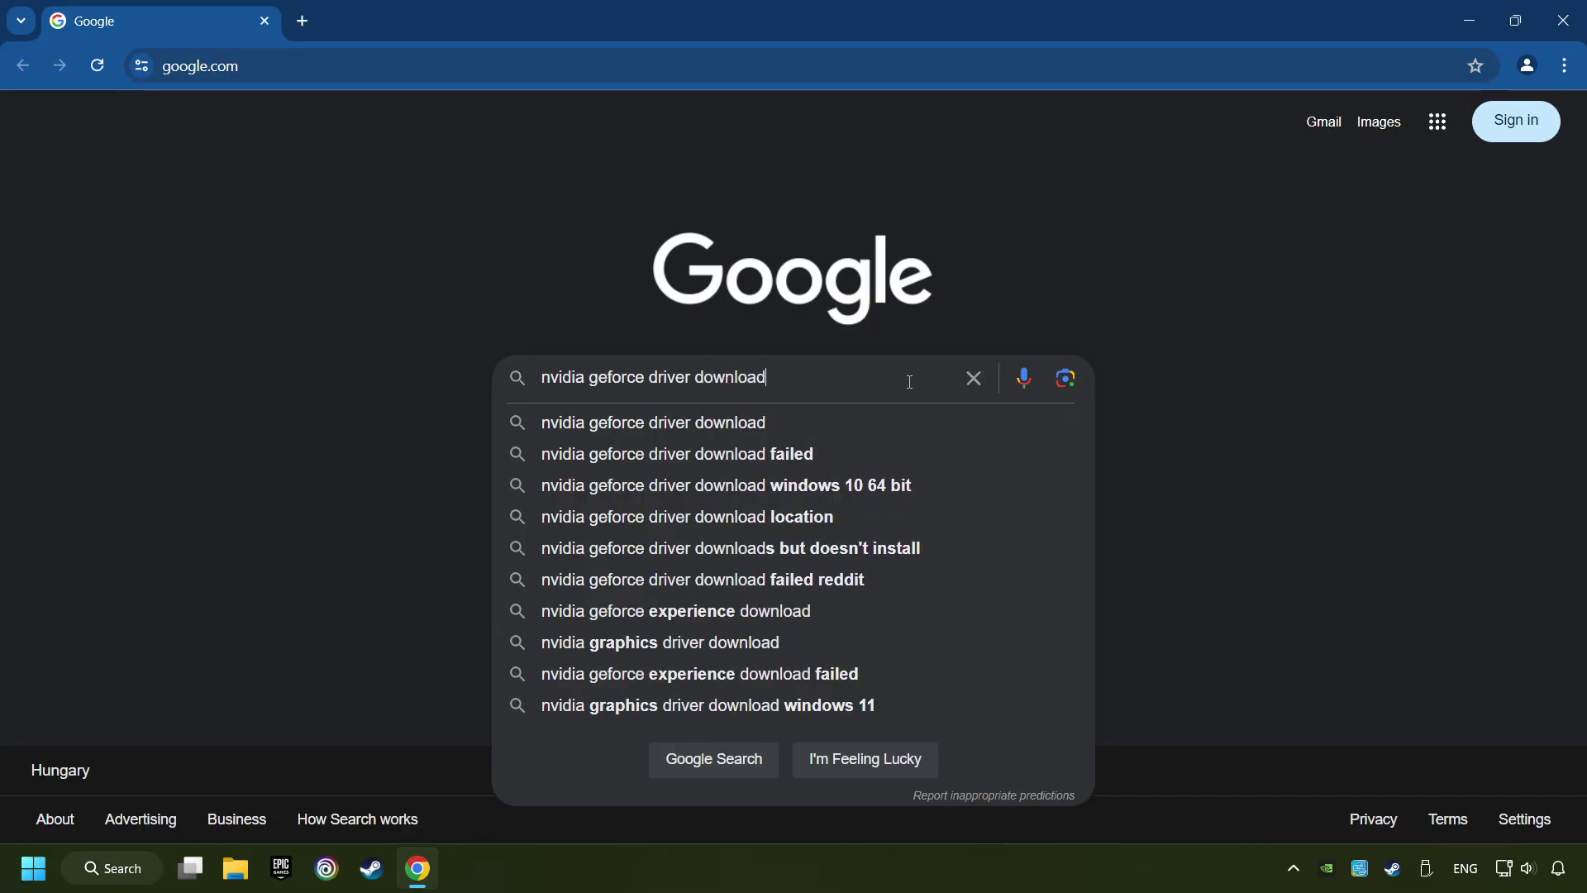
{"action": "key", "text": "Return"}
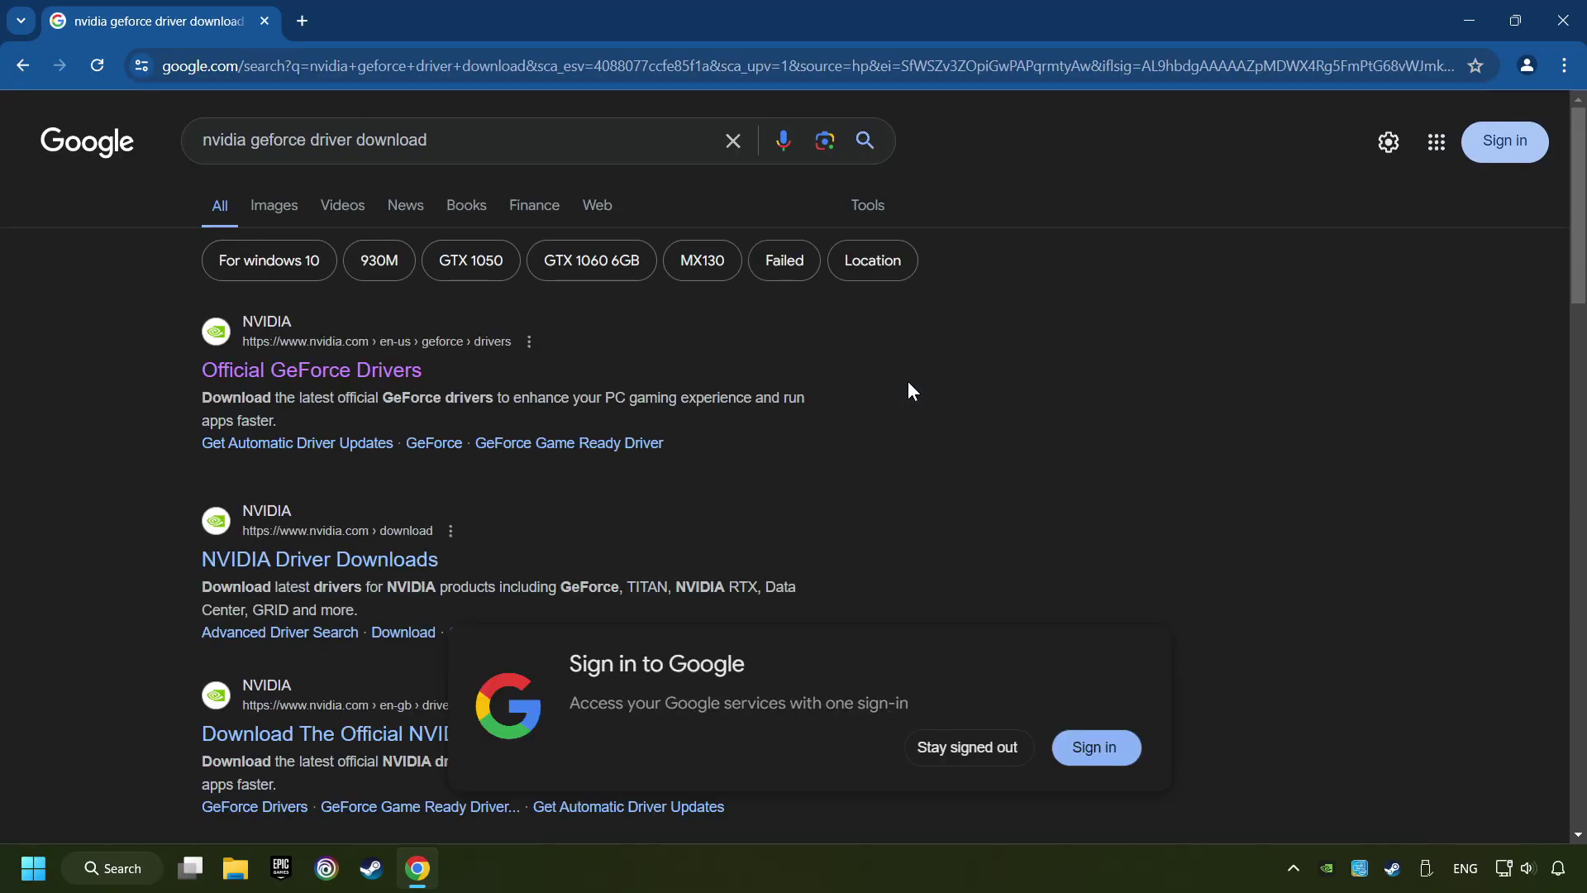
Download and run the GeForce Experience installer from NVIDIA's Official GeForce Drivers page, then close Chrome
{"action": "left_click", "coordinate": [306, 376]}
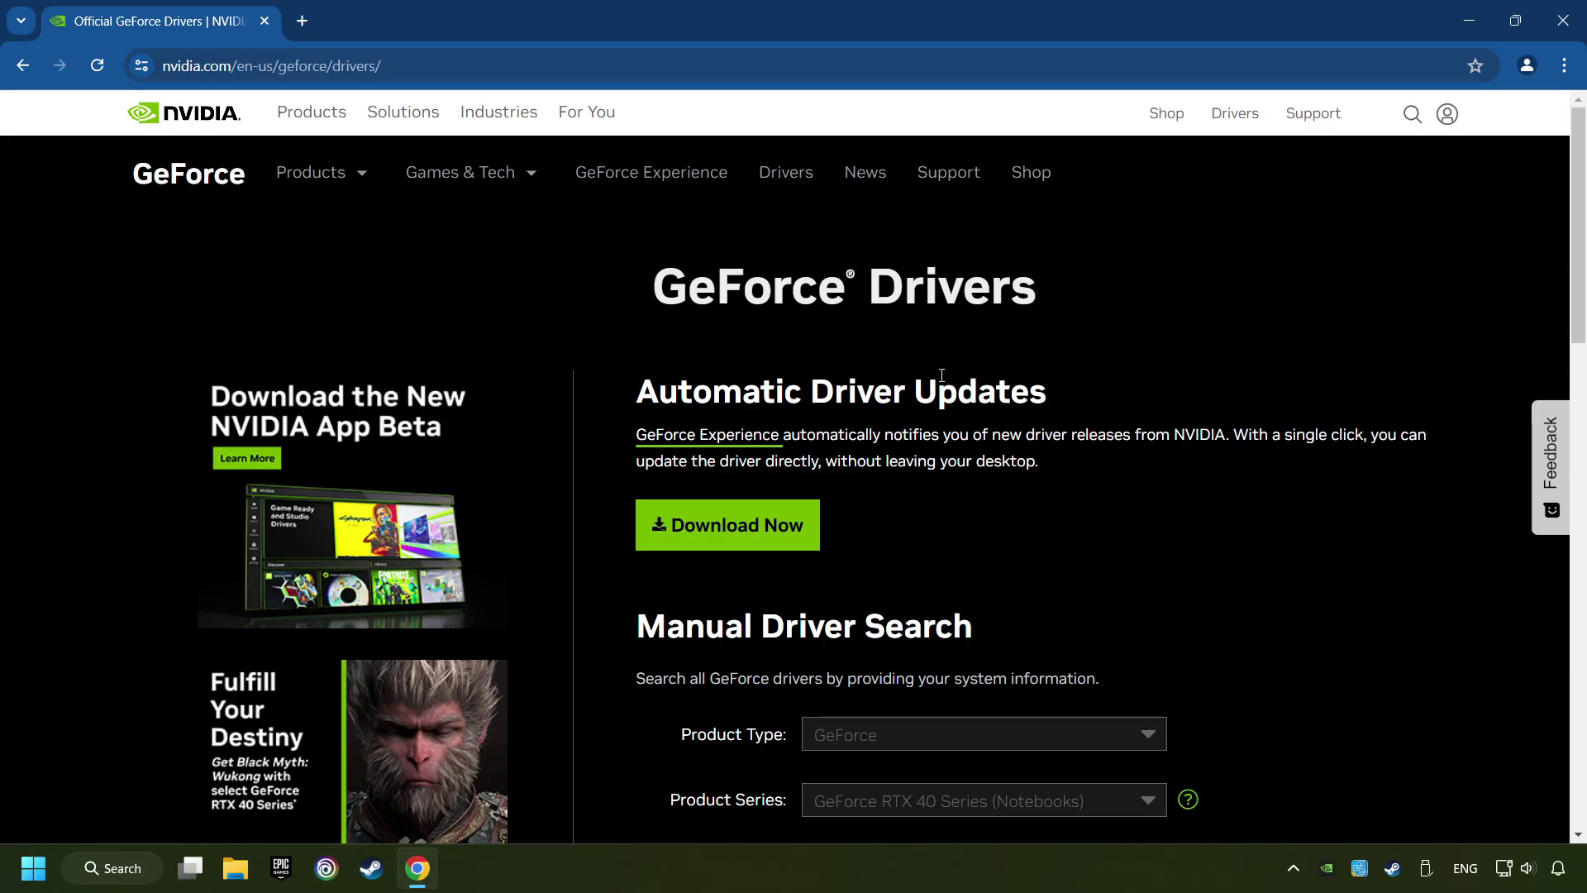
{"action": "left_click", "coordinate": [750, 541]}
{"action": "left_click", "coordinate": [1490, 69]}
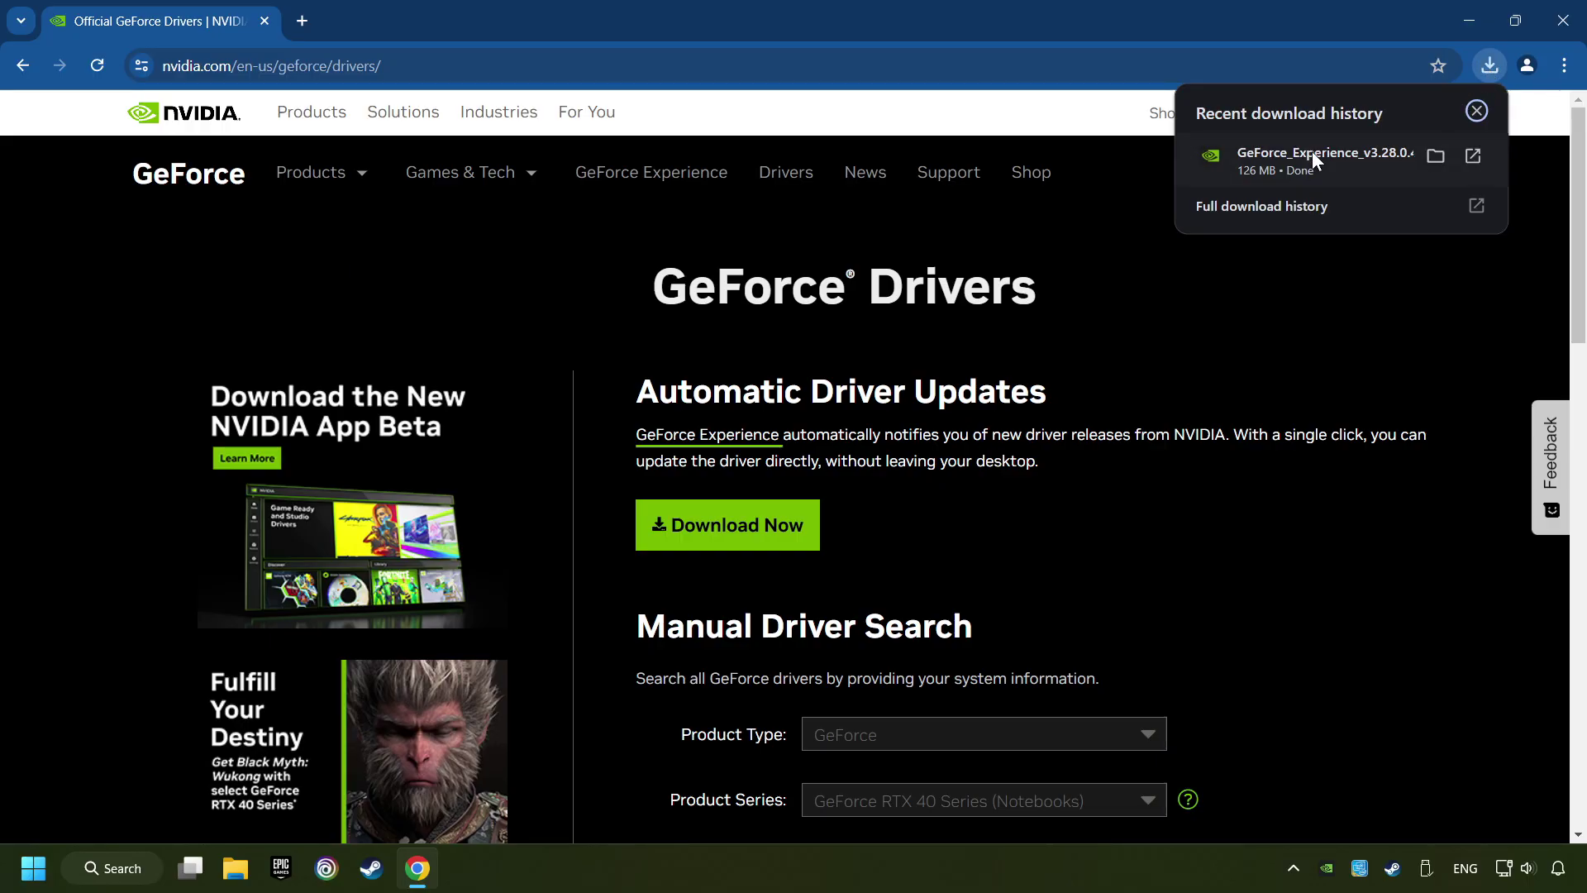
{"action": "left_click", "coordinate": [1356, 159]}
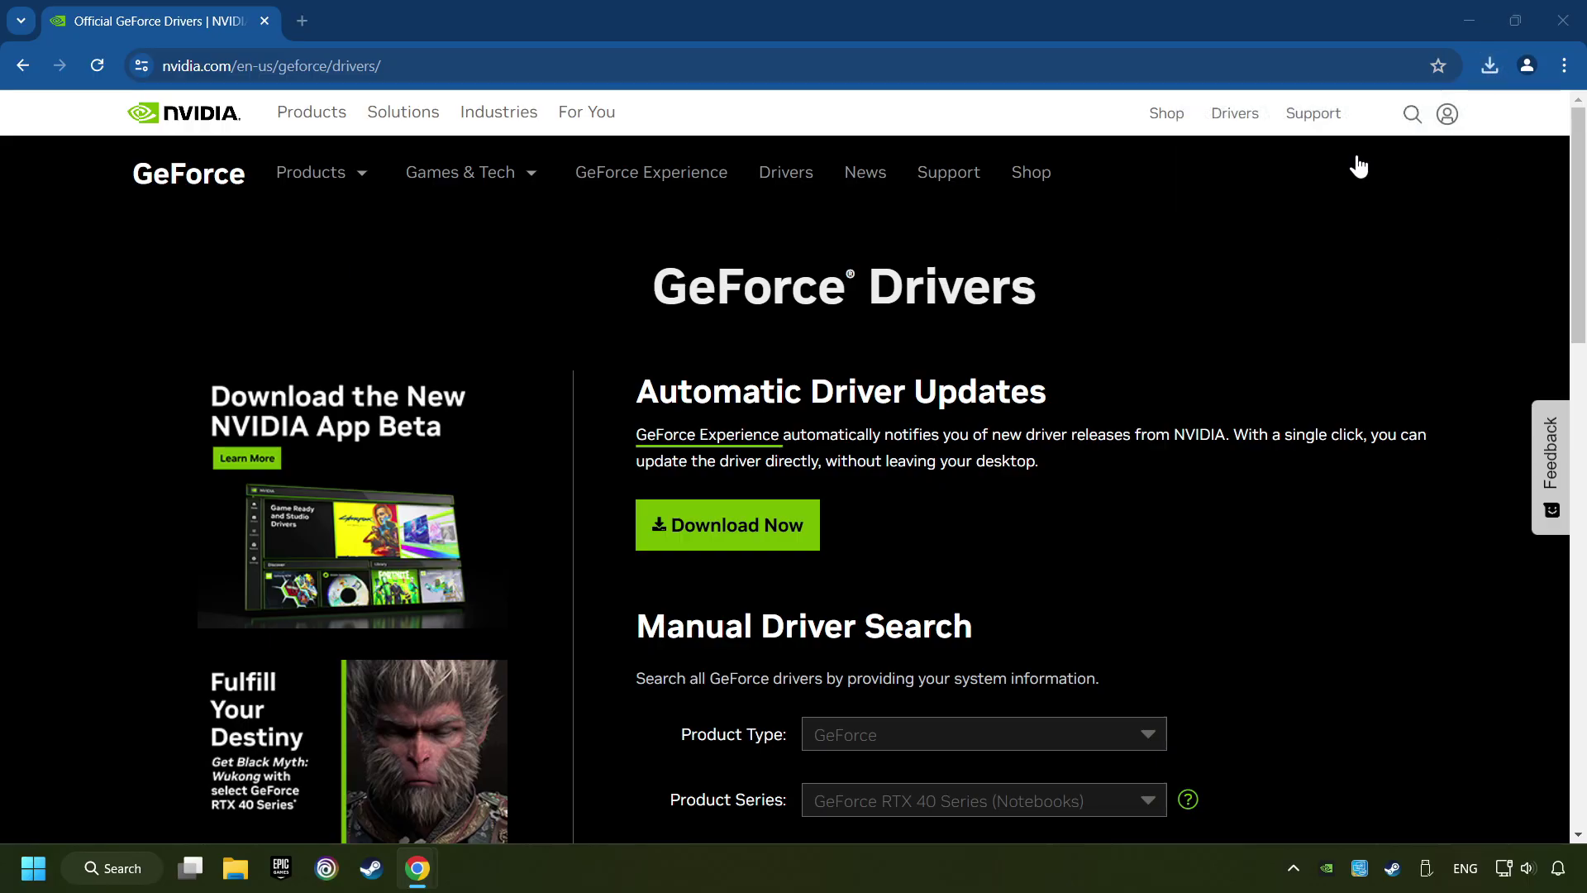
{"action": "left_click", "coordinate": [1565, 24]}
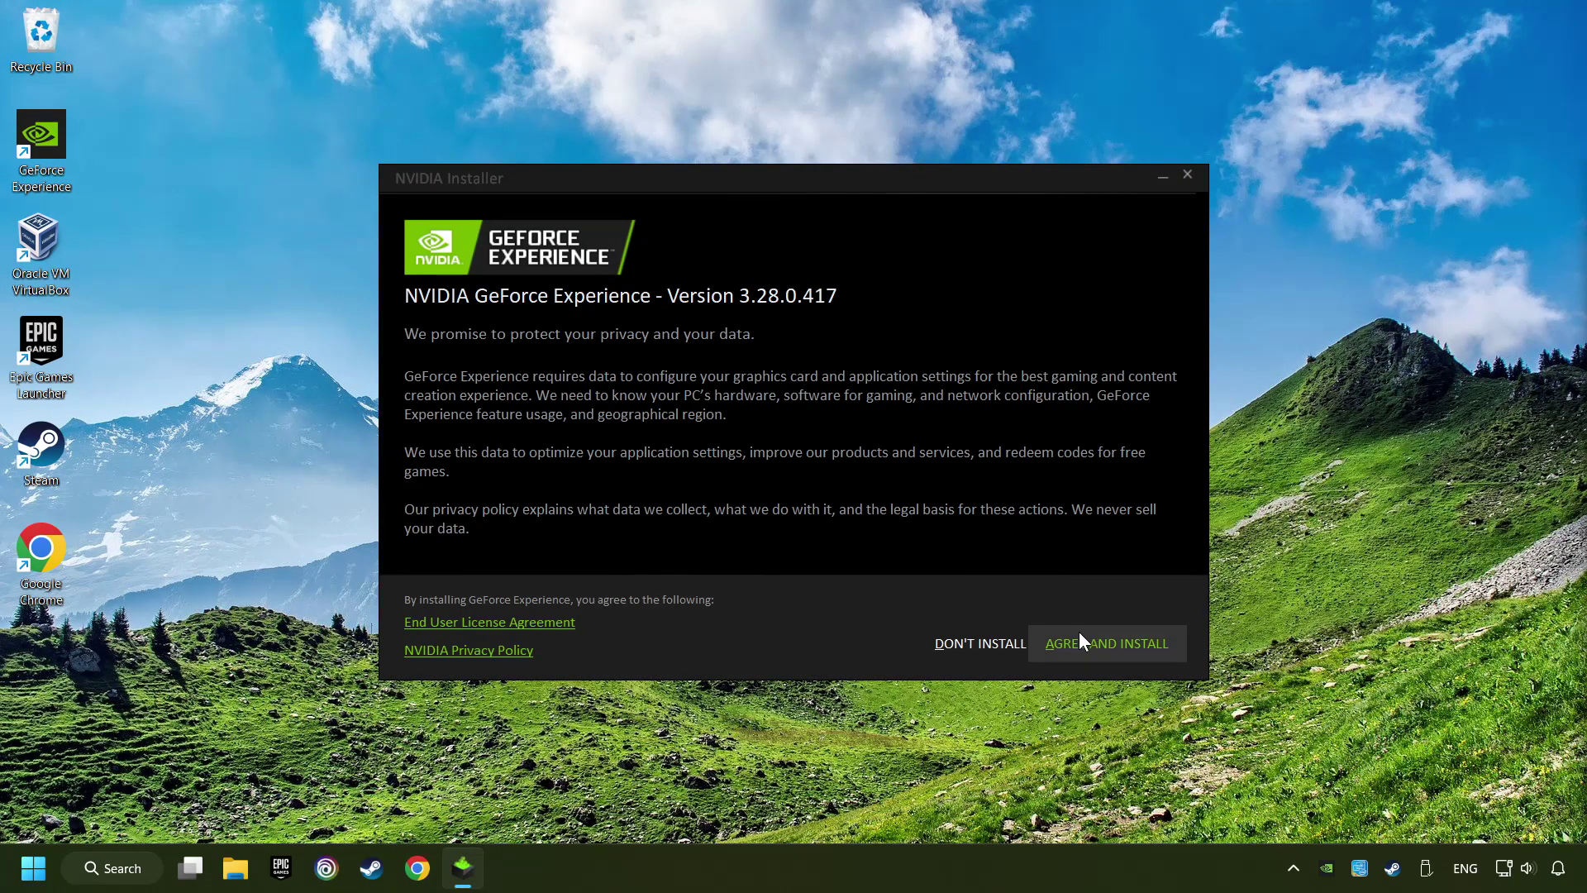
Accept the NVIDIA terms and install GeForce Experience 3.28
{"action": "left_click", "coordinate": [1162, 659]}
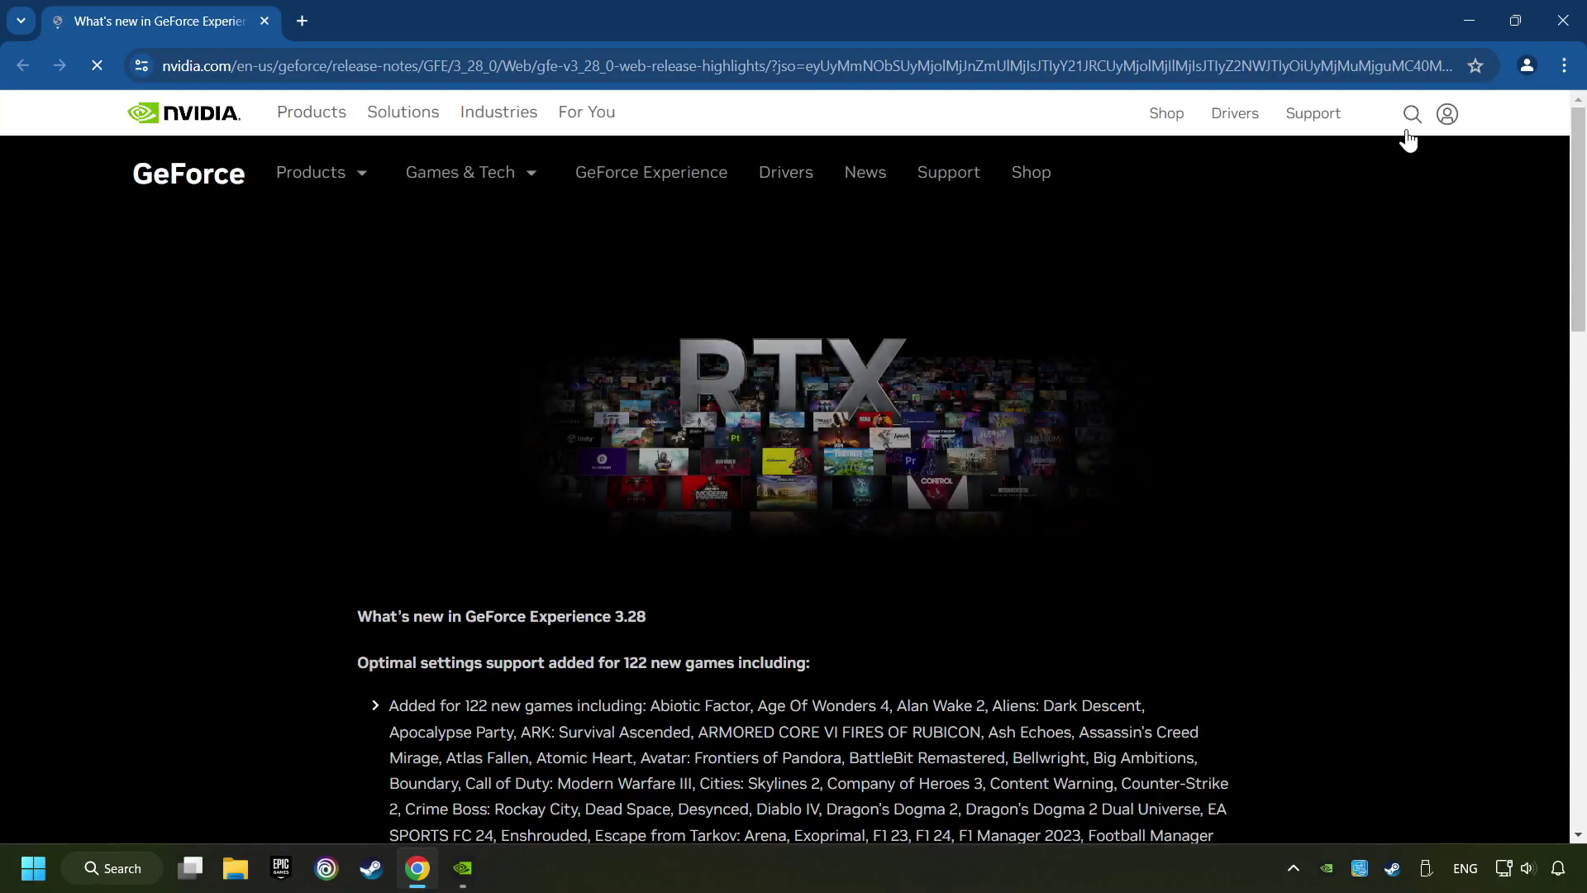
Close the release notes, confirm Game Ready driver 556.12 is the latest, then close GeForce Experience
{"action": "left_click", "coordinate": [1563, 21]}
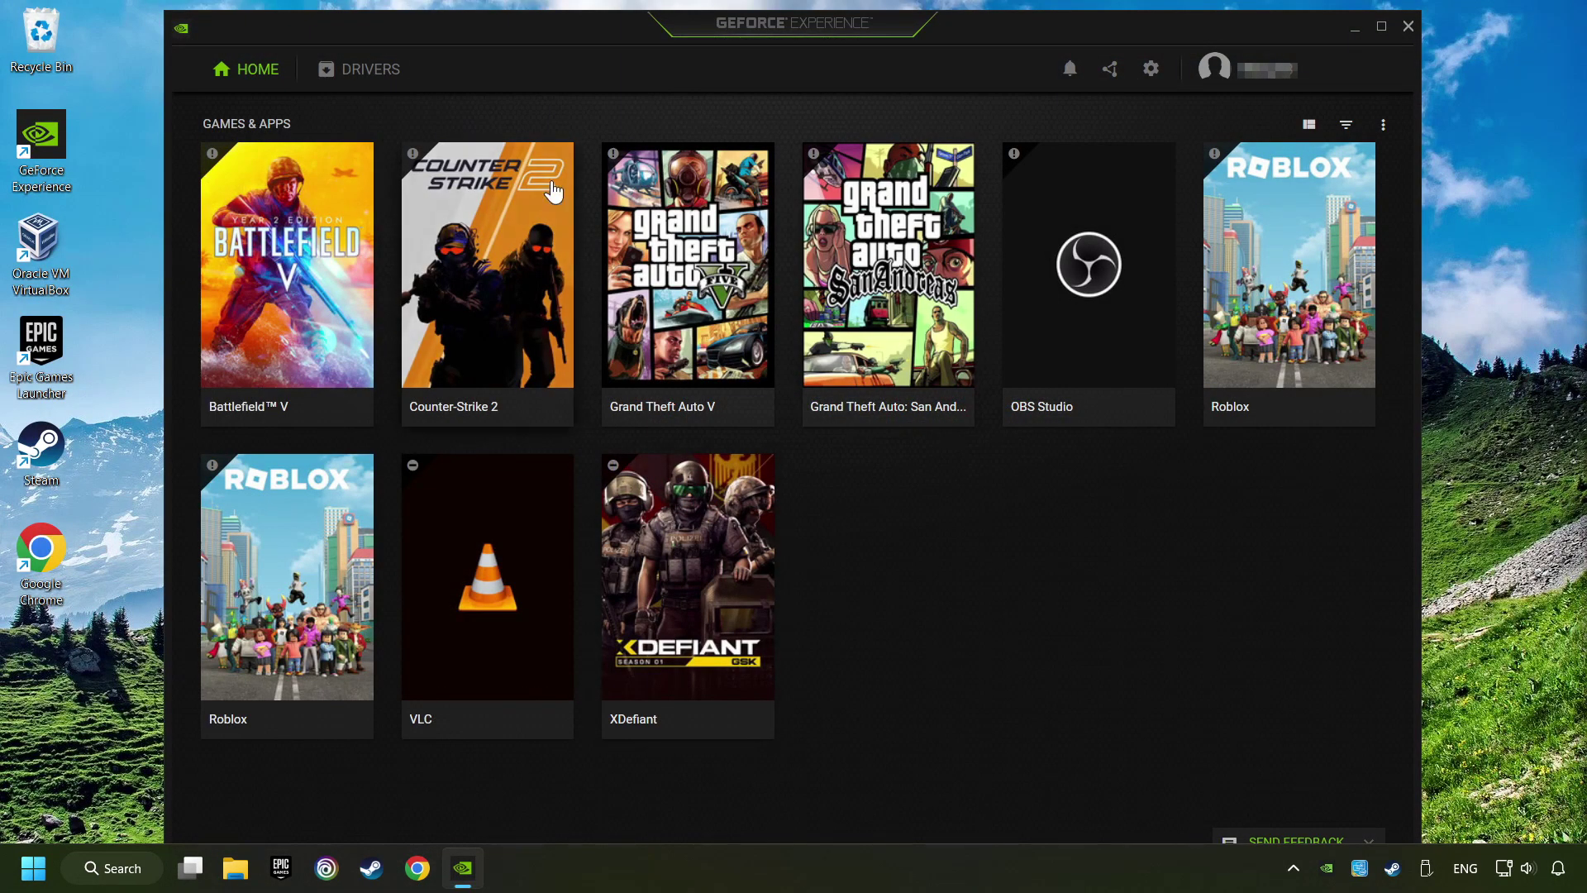
{"action": "left_click", "coordinate": [368, 82]}
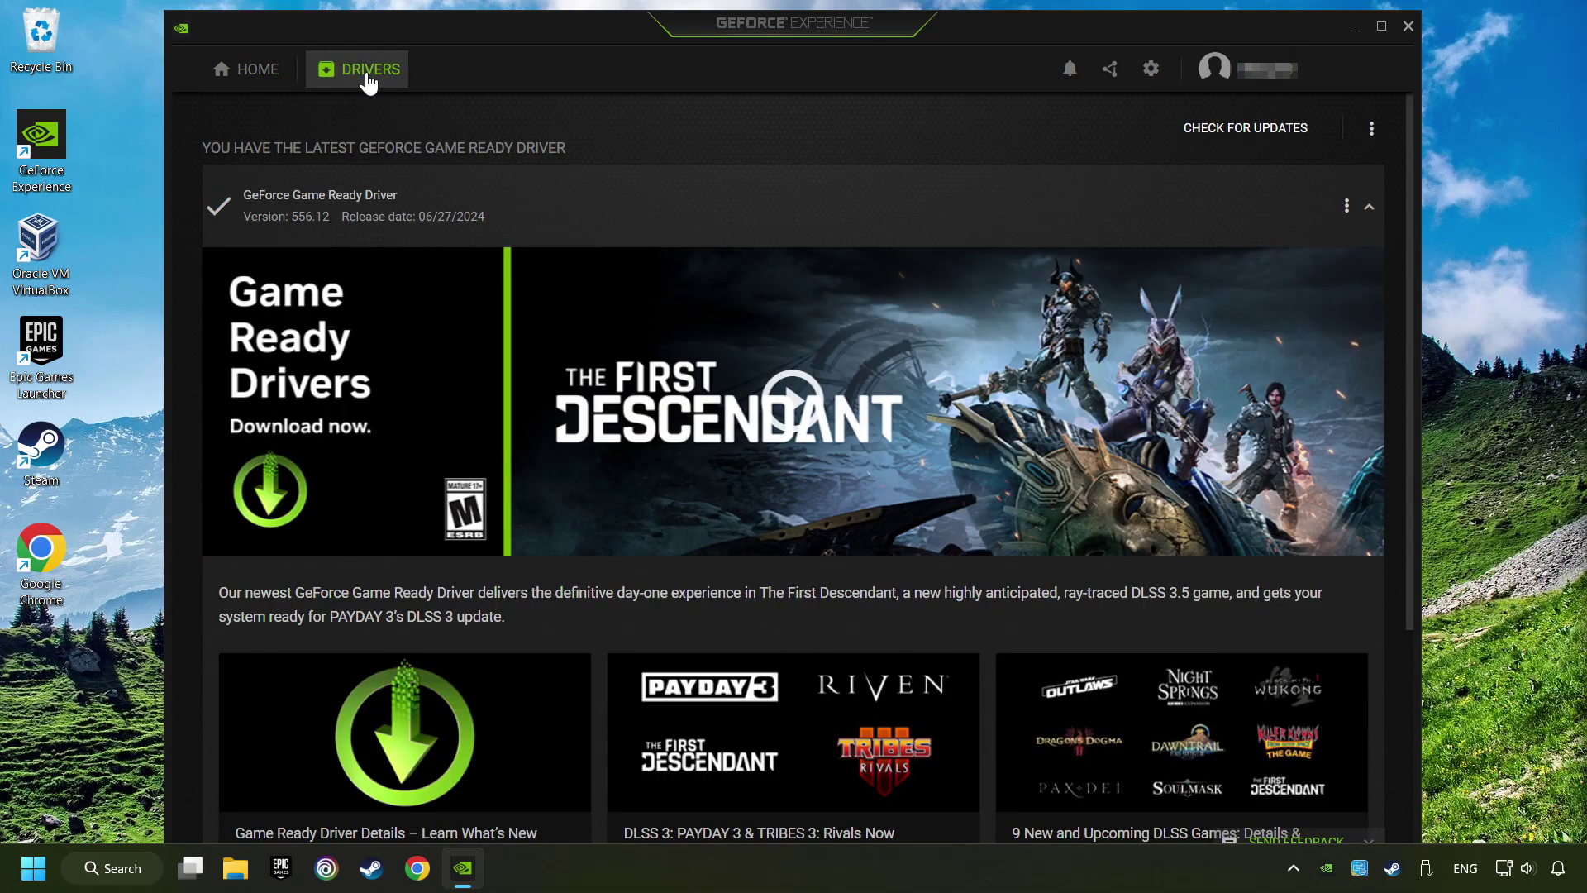
{"action": "left_click", "coordinate": [1259, 137]}
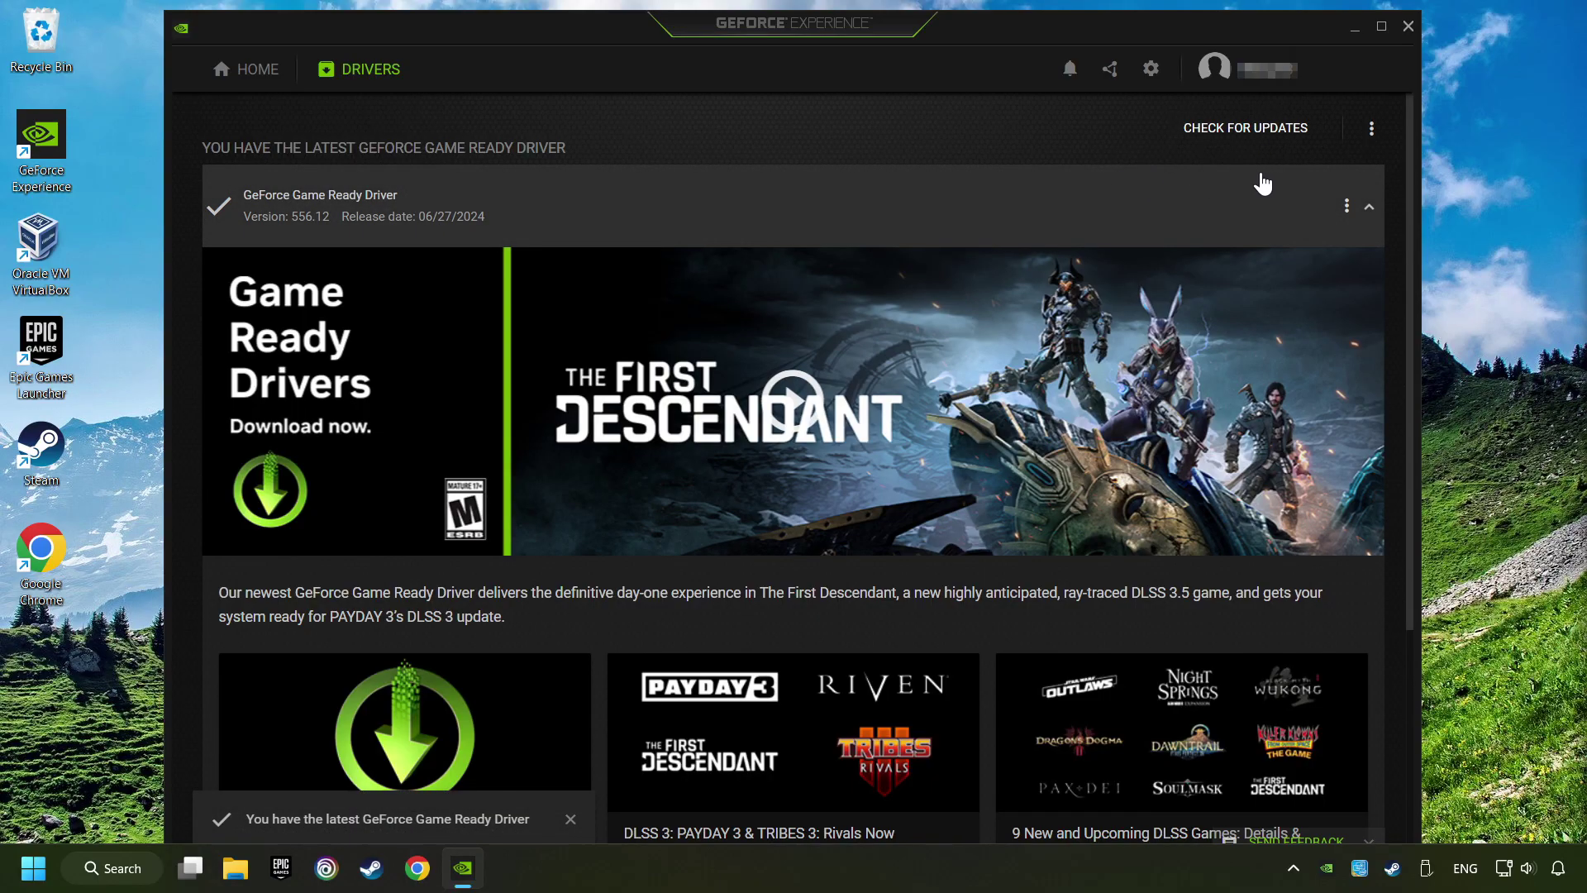
{"action": "left_click", "coordinate": [1408, 27]}
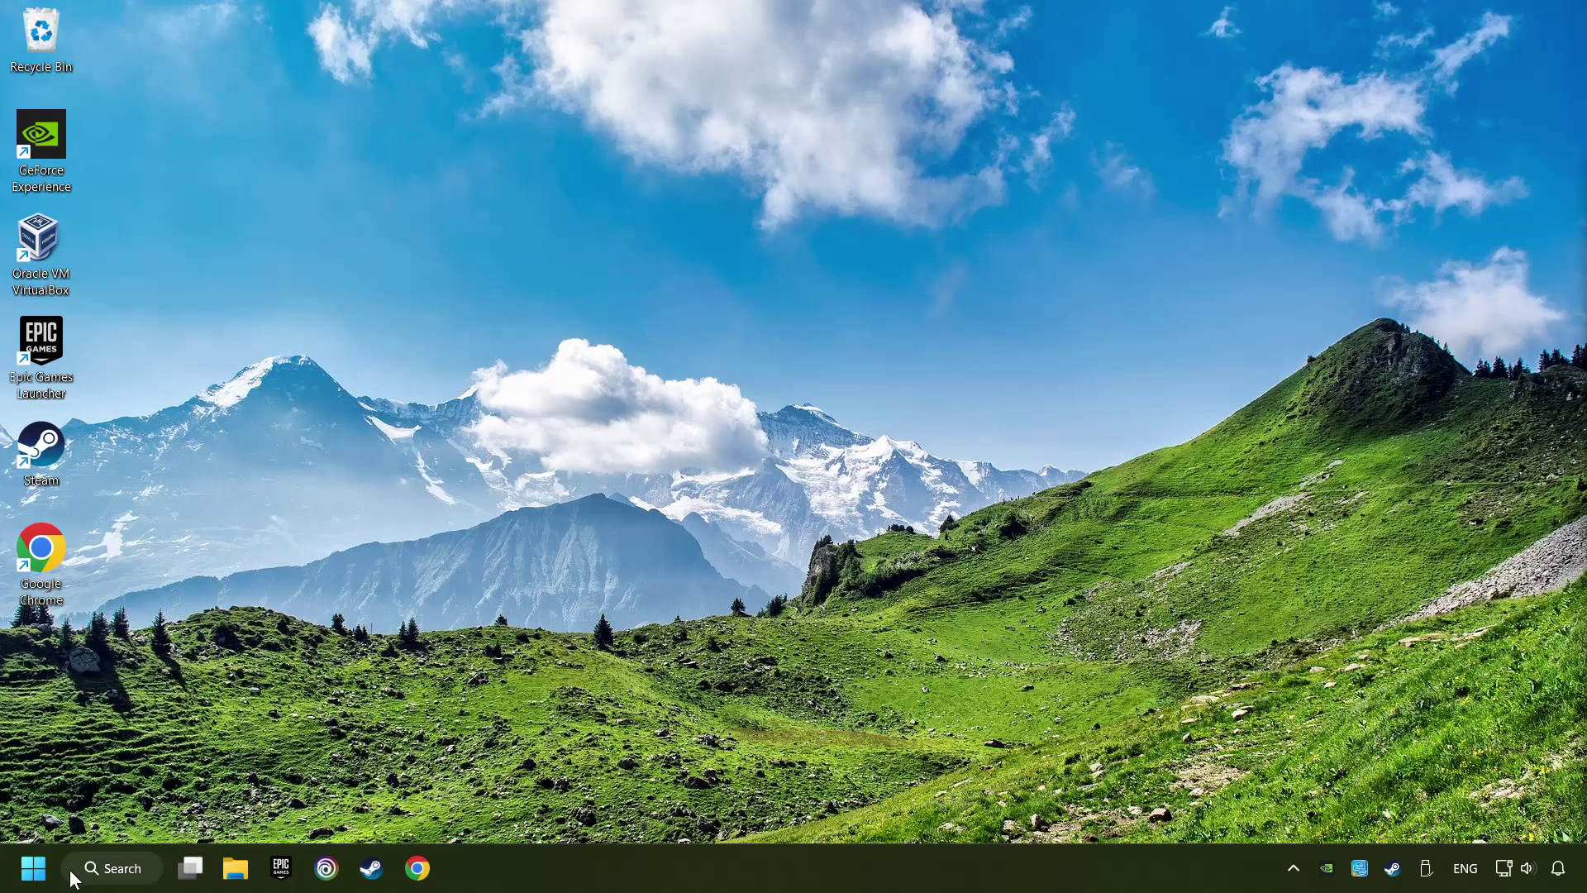
Search 'graphics settings' and open the Graphics page listing per-app preferences such as Roblox
{"action": "left_click", "coordinate": [128, 873]}
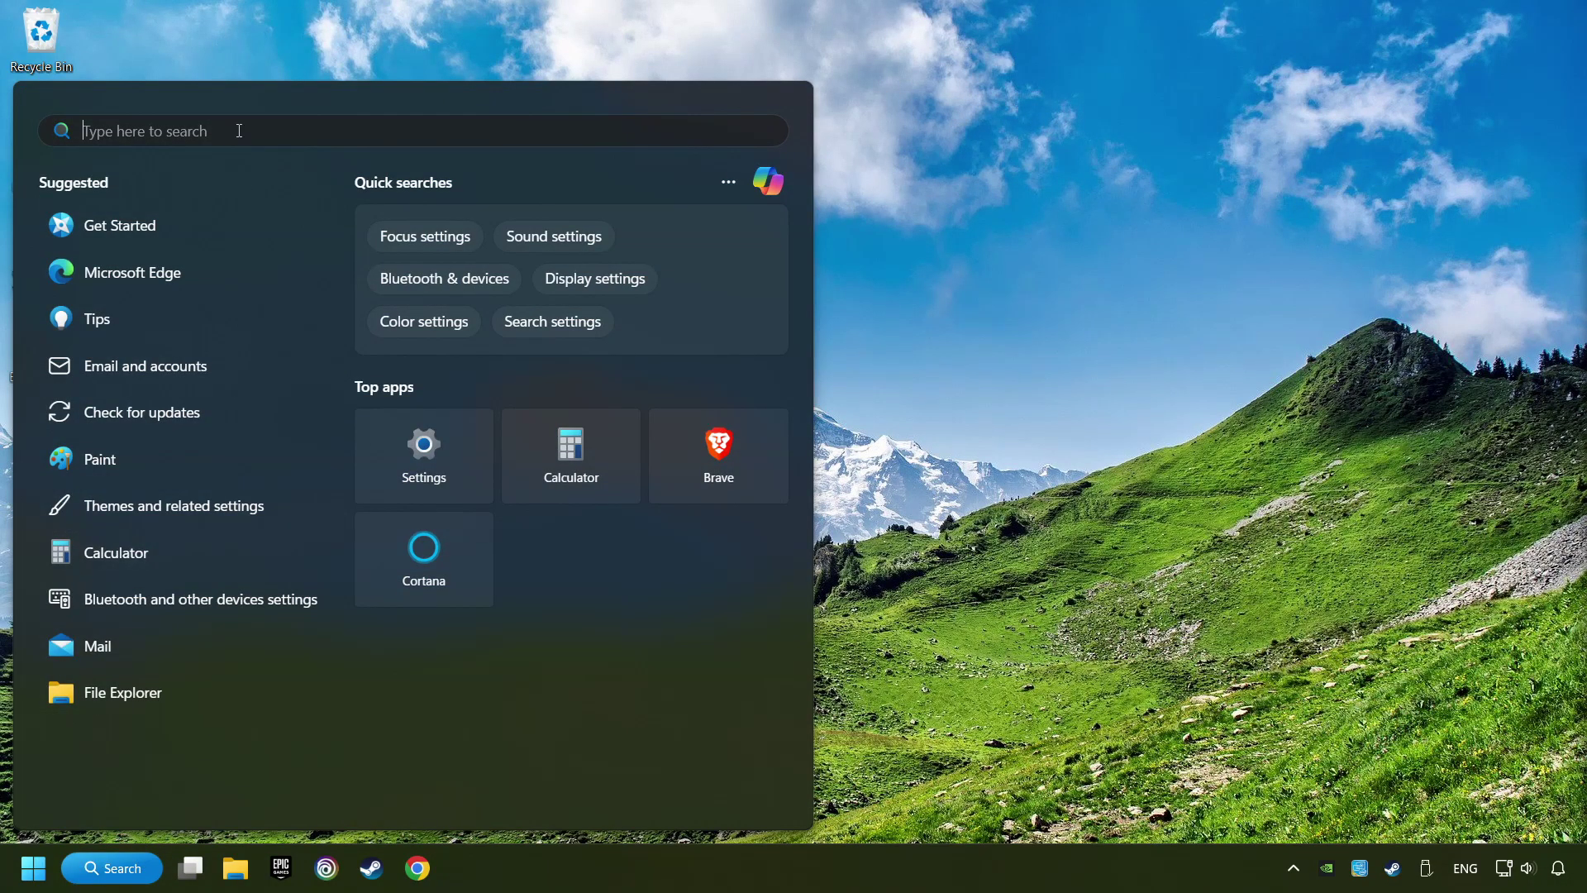
{"action": "type", "text": "graphics settings"}
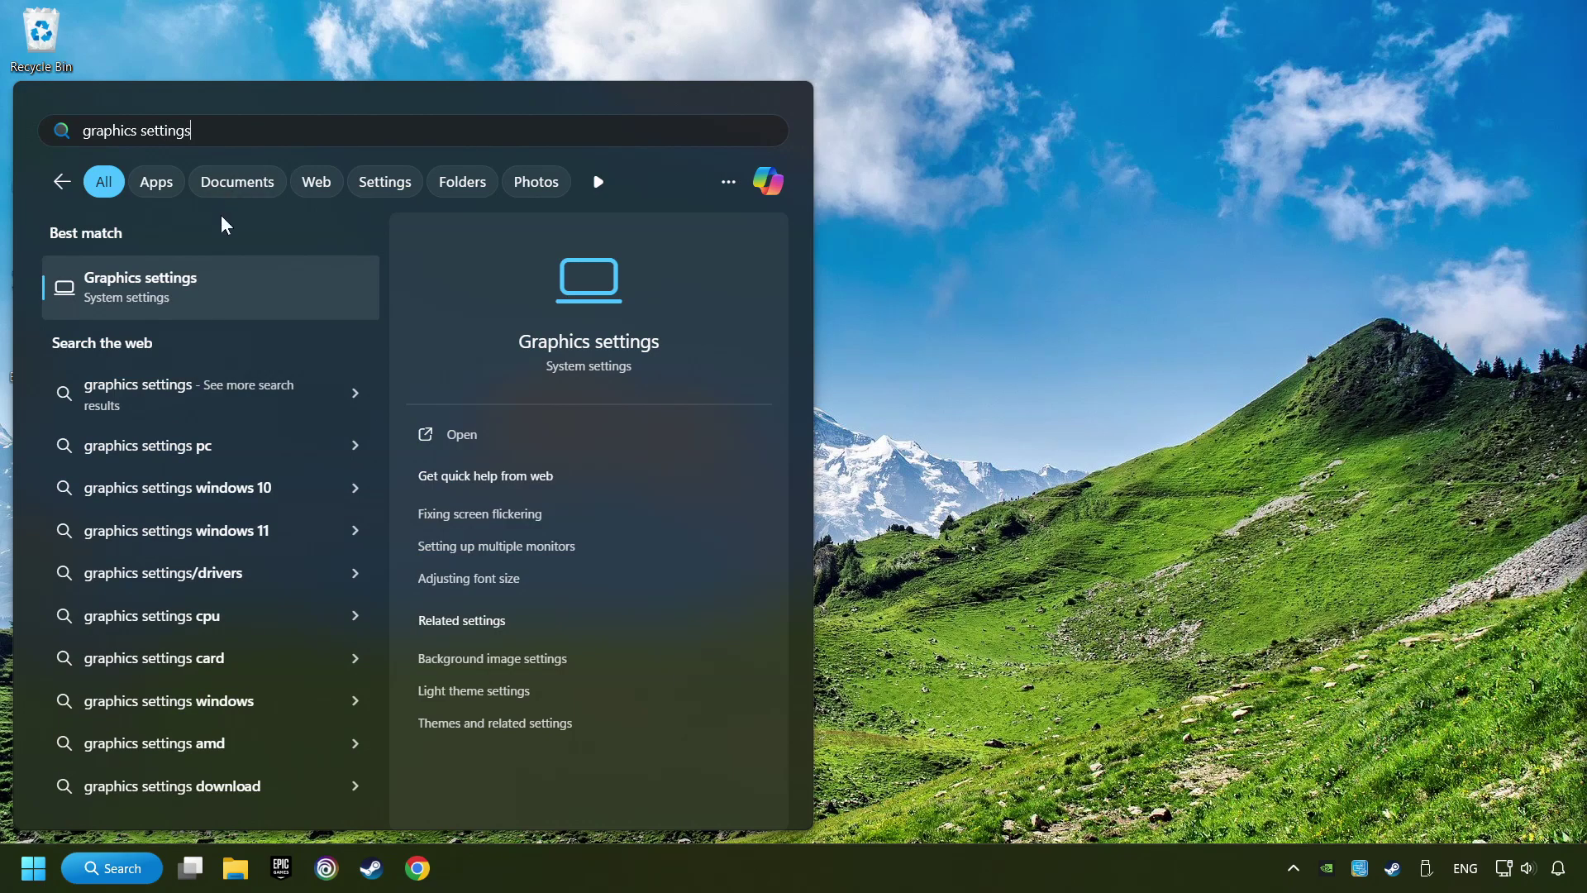
{"action": "left_click", "coordinate": [324, 284]}
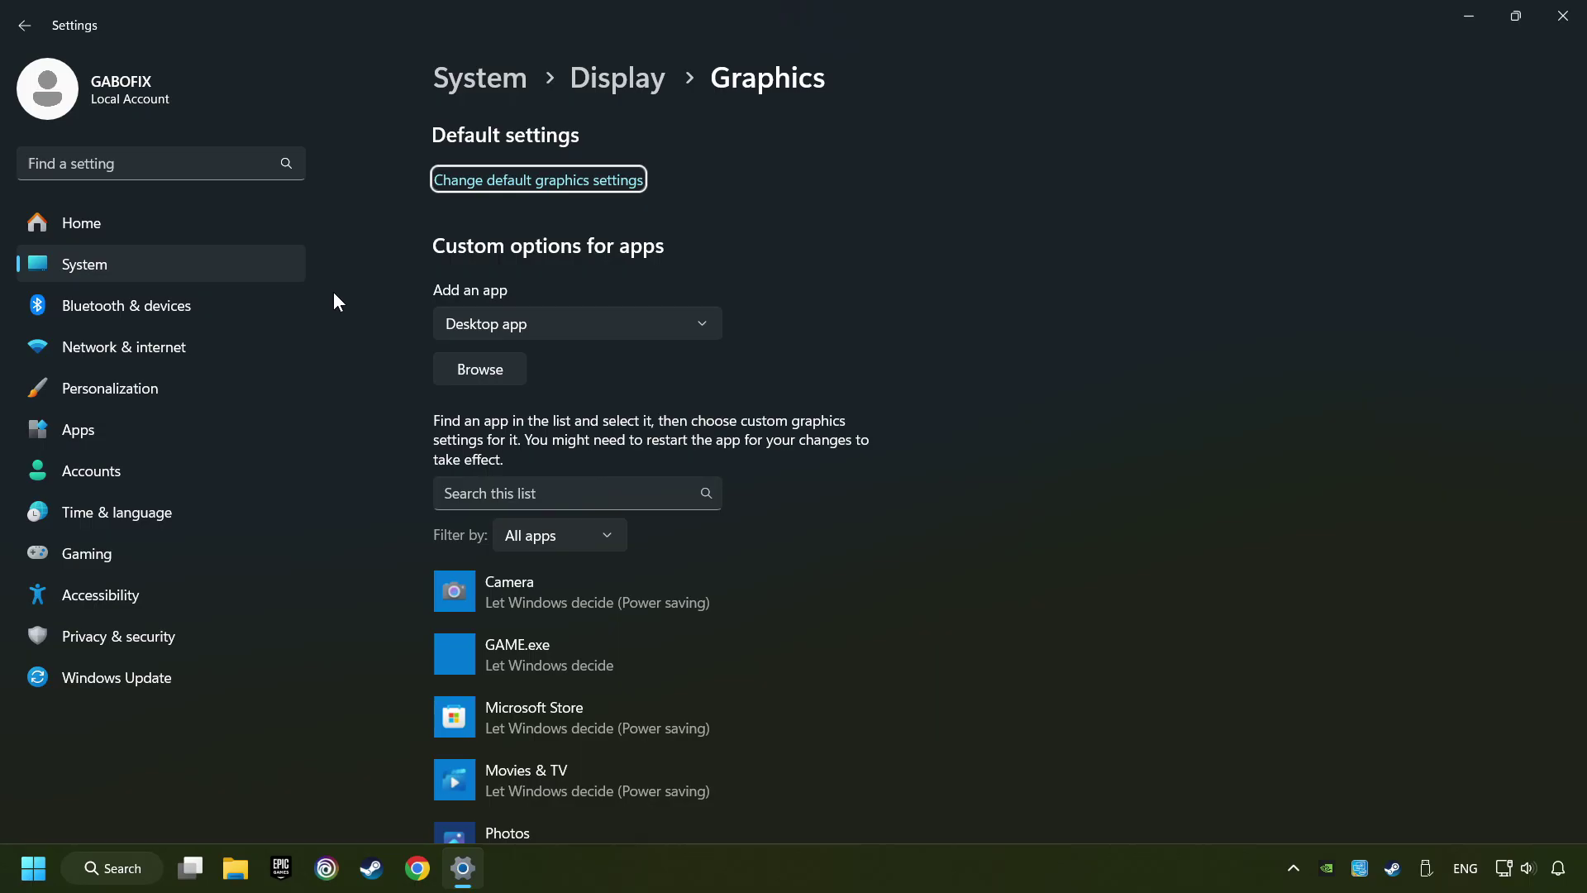
{"action": "scroll", "coordinate": [356, 318], "scroll_direction": "down", "scroll_amount": 2}
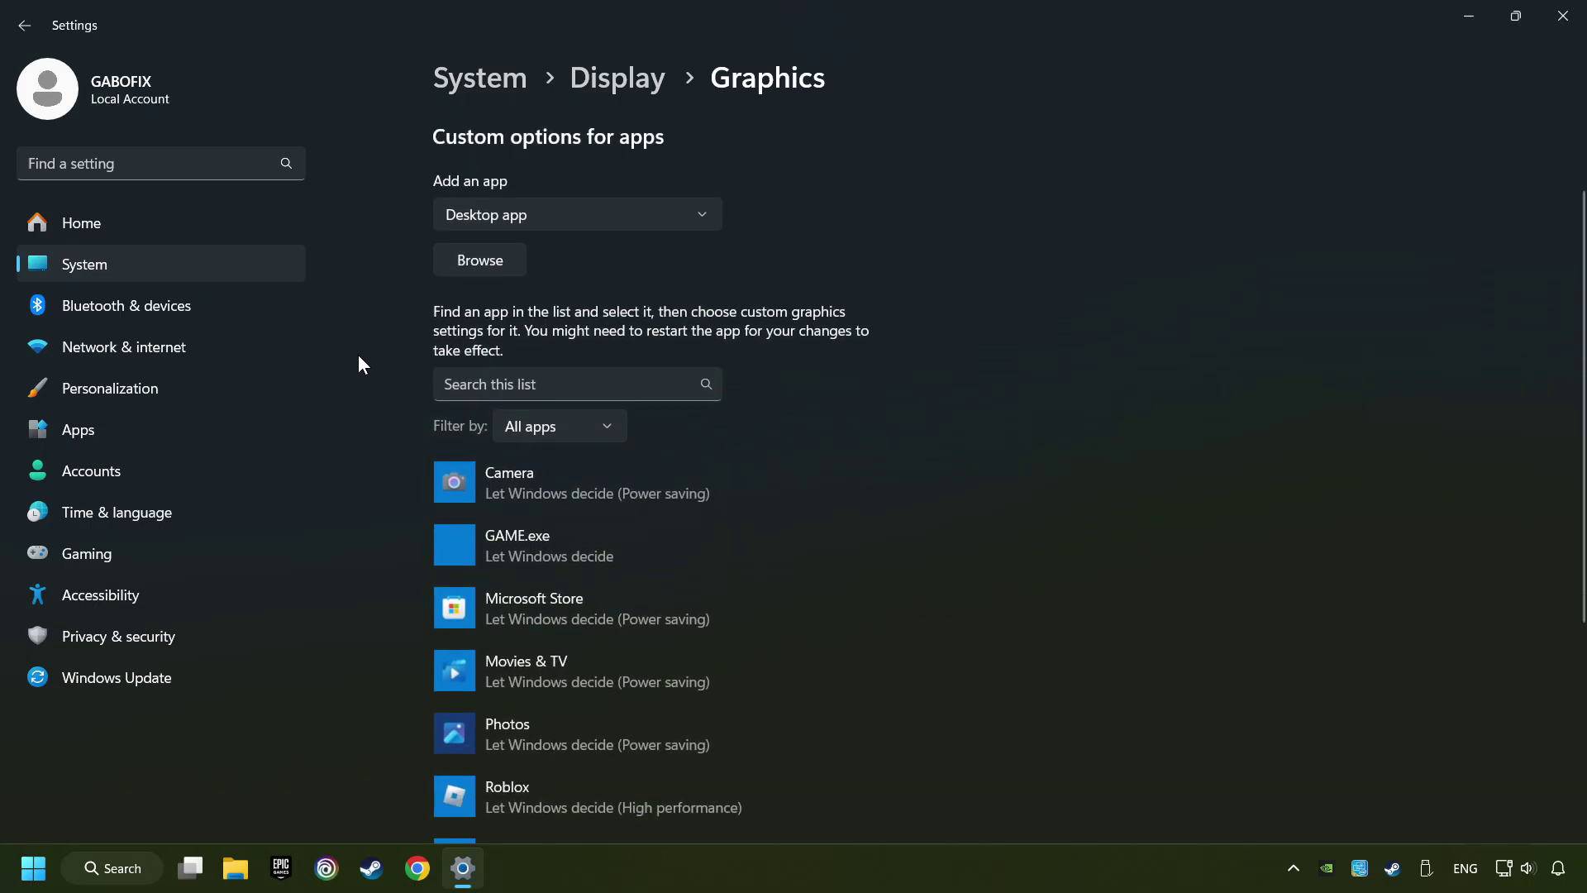
{"action": "scroll", "coordinate": [359, 356], "scroll_direction": "down", "scroll_amount": 2}
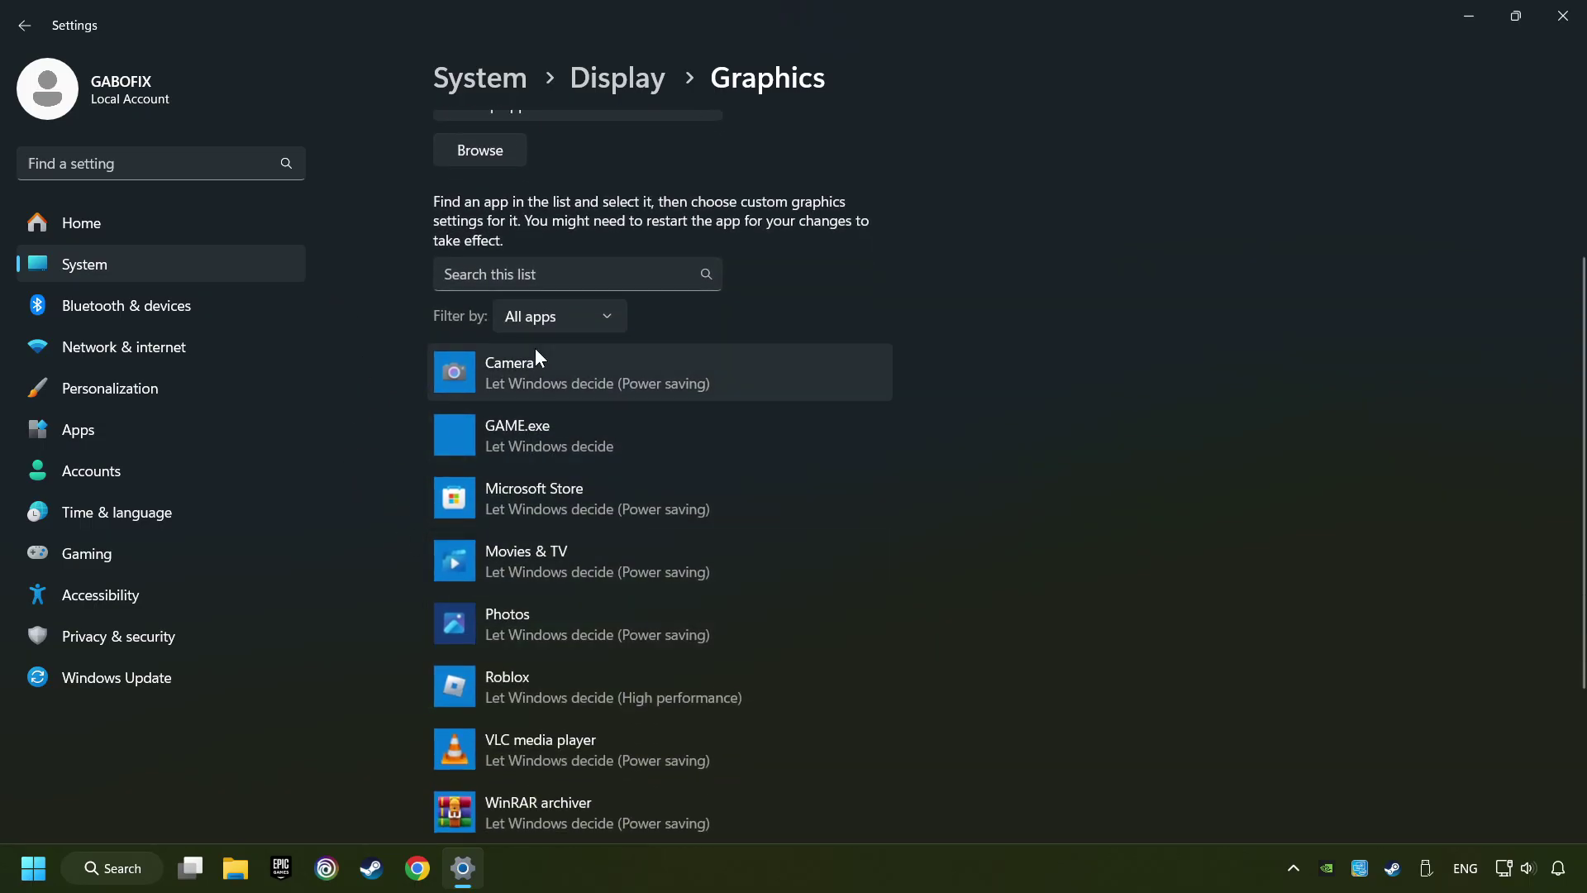
{"action": "scroll", "coordinate": [372, 380], "scroll_direction": "up", "scroll_amount": 4}
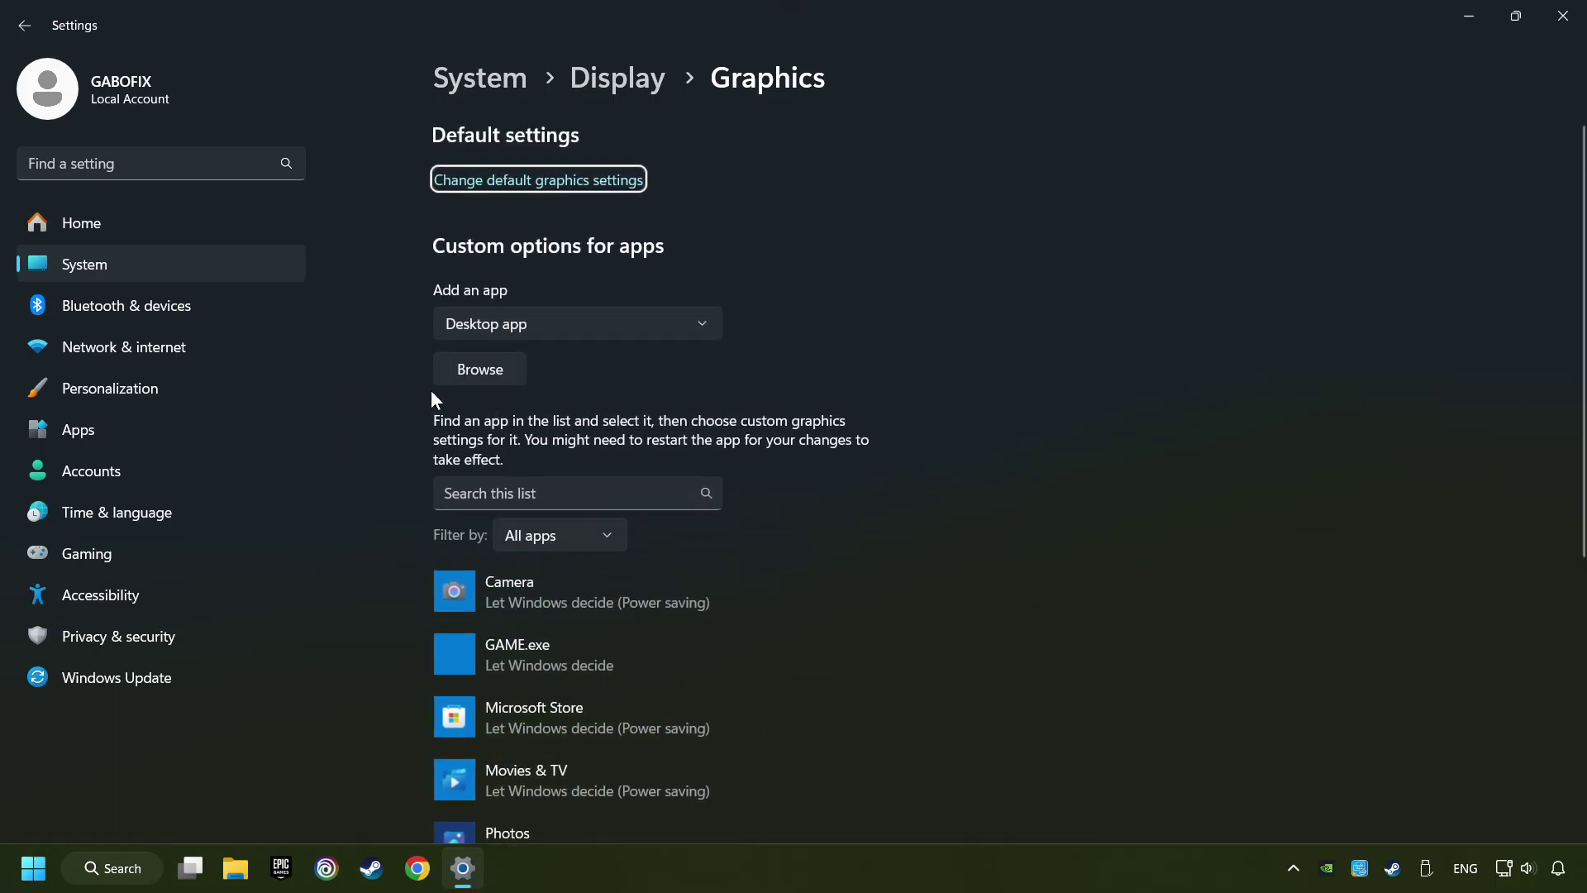
Set GAME.exe's graphics preference to High performance on the GTX 1050 Ti and save it
{"action": "left_click", "coordinate": [487, 374]}
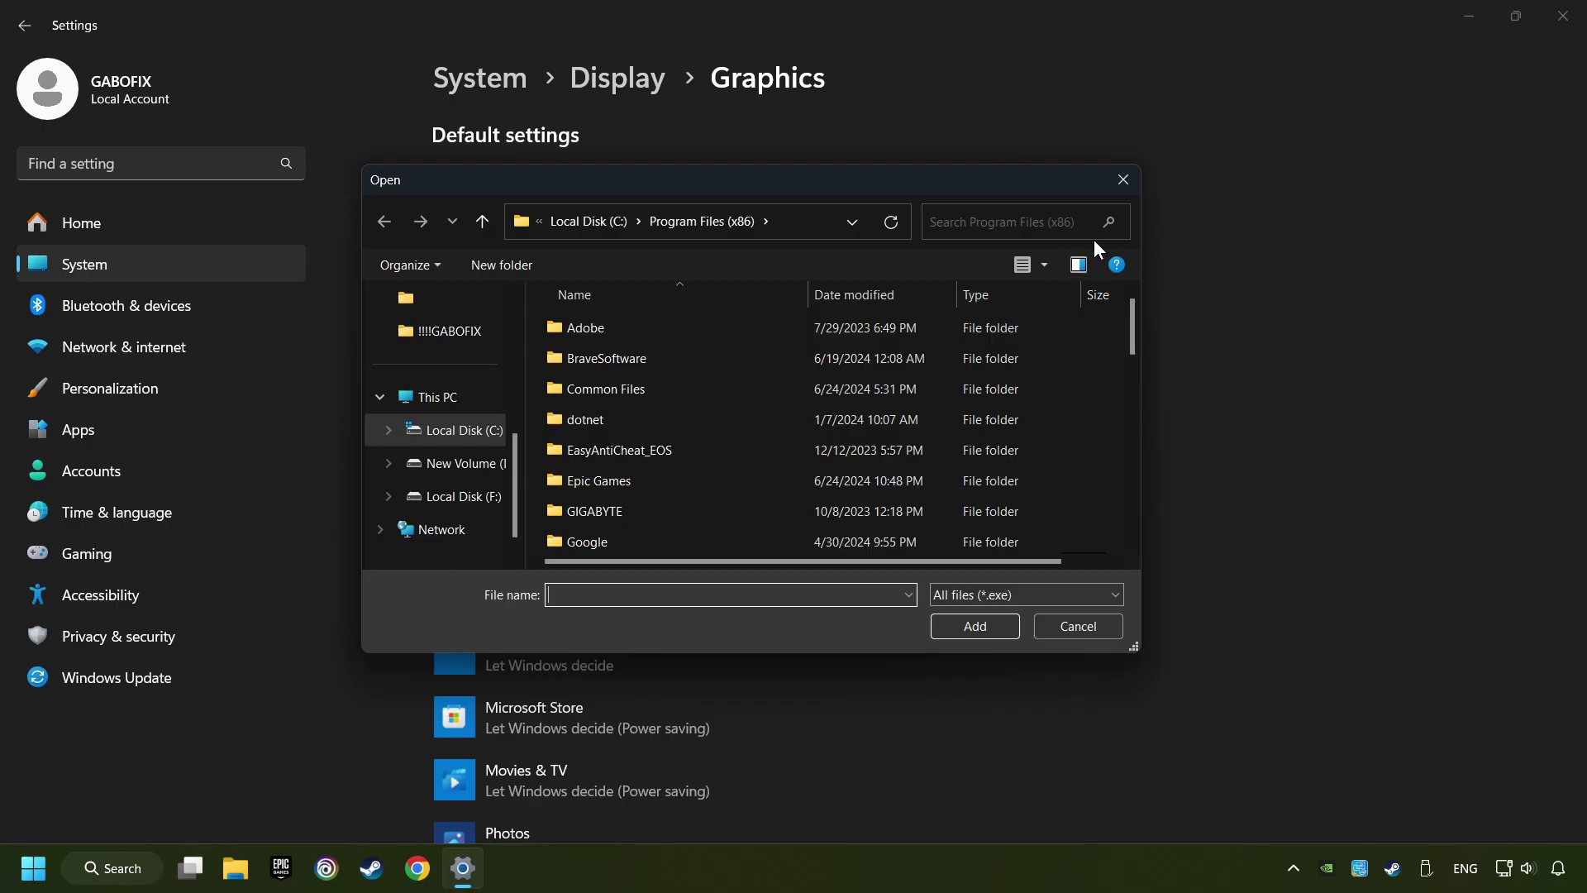
{"action": "left_click", "coordinate": [1124, 180]}
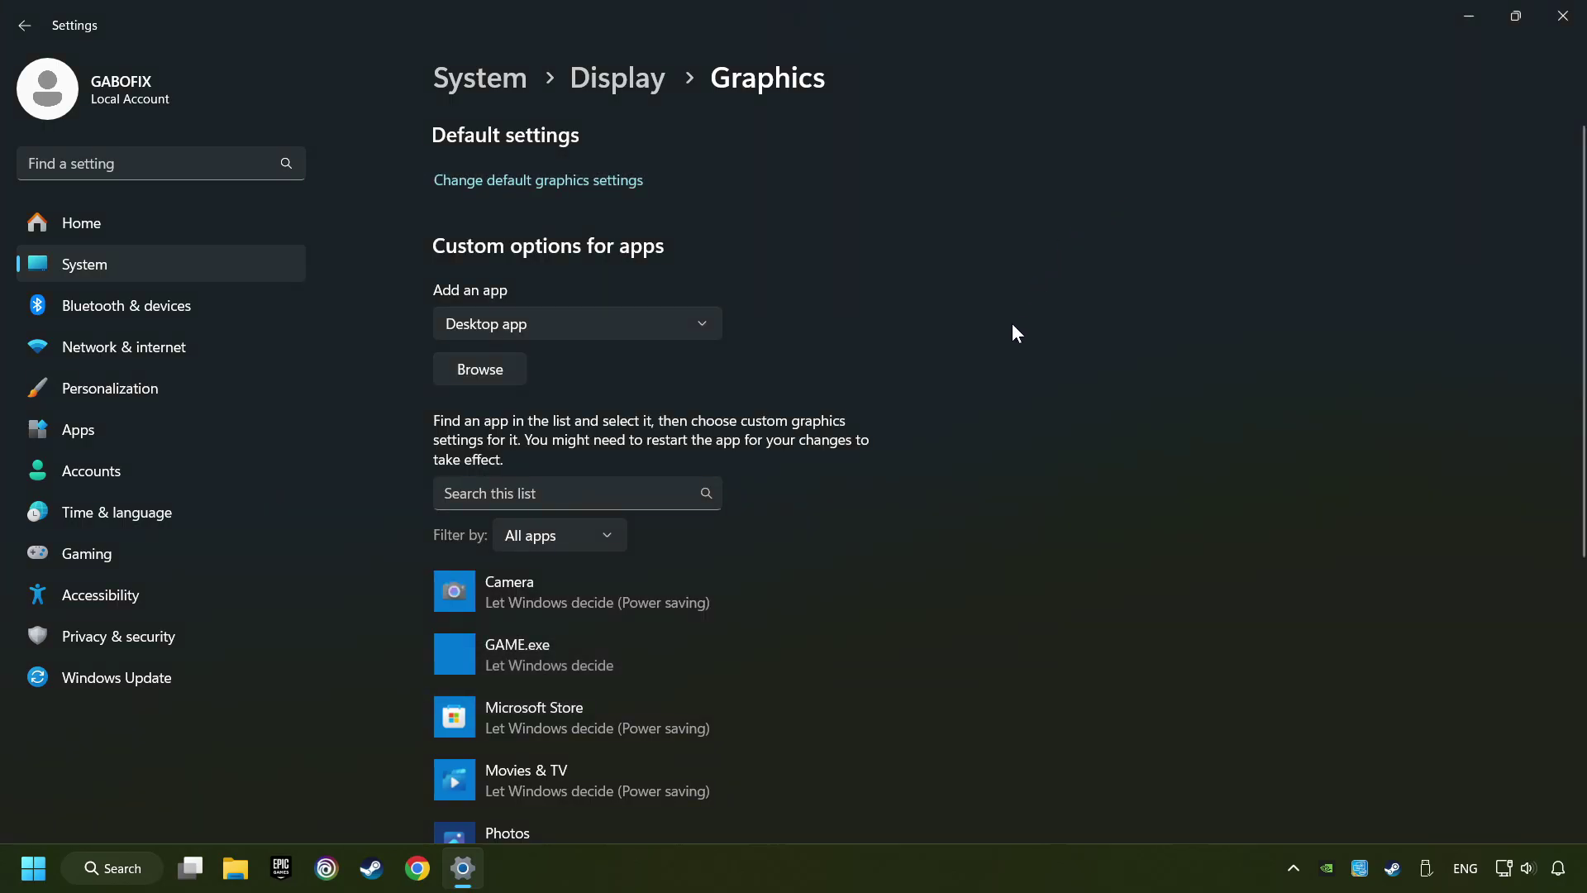
{"action": "scroll", "coordinate": [1012, 324], "scroll_direction": "down", "scroll_amount": 3}
{"action": "left_click", "coordinate": [534, 459]}
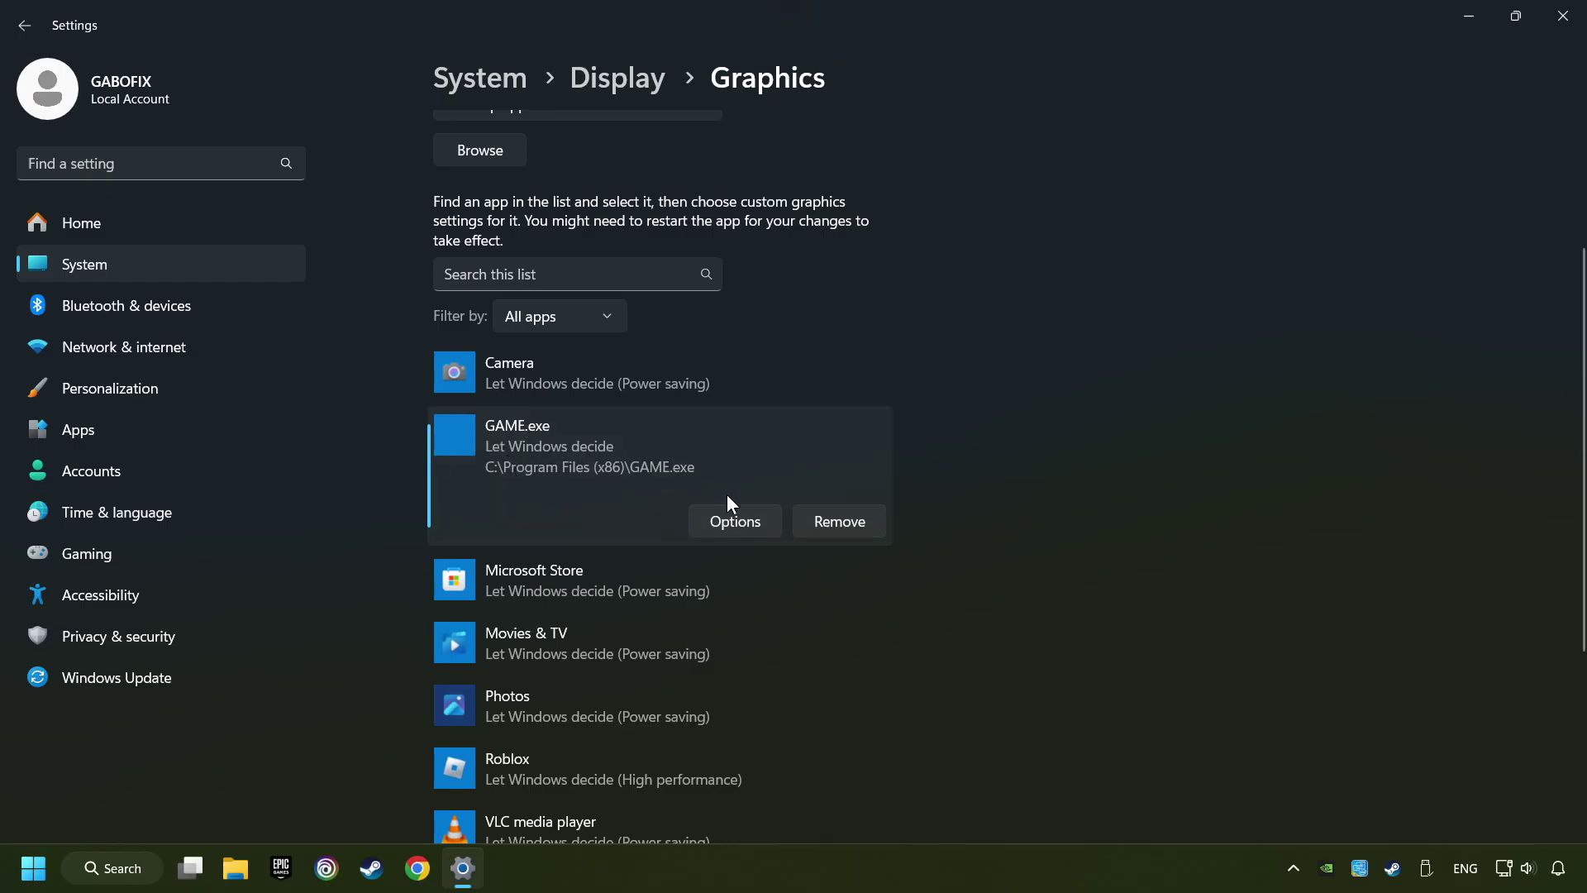
{"action": "left_click", "coordinate": [736, 521]}
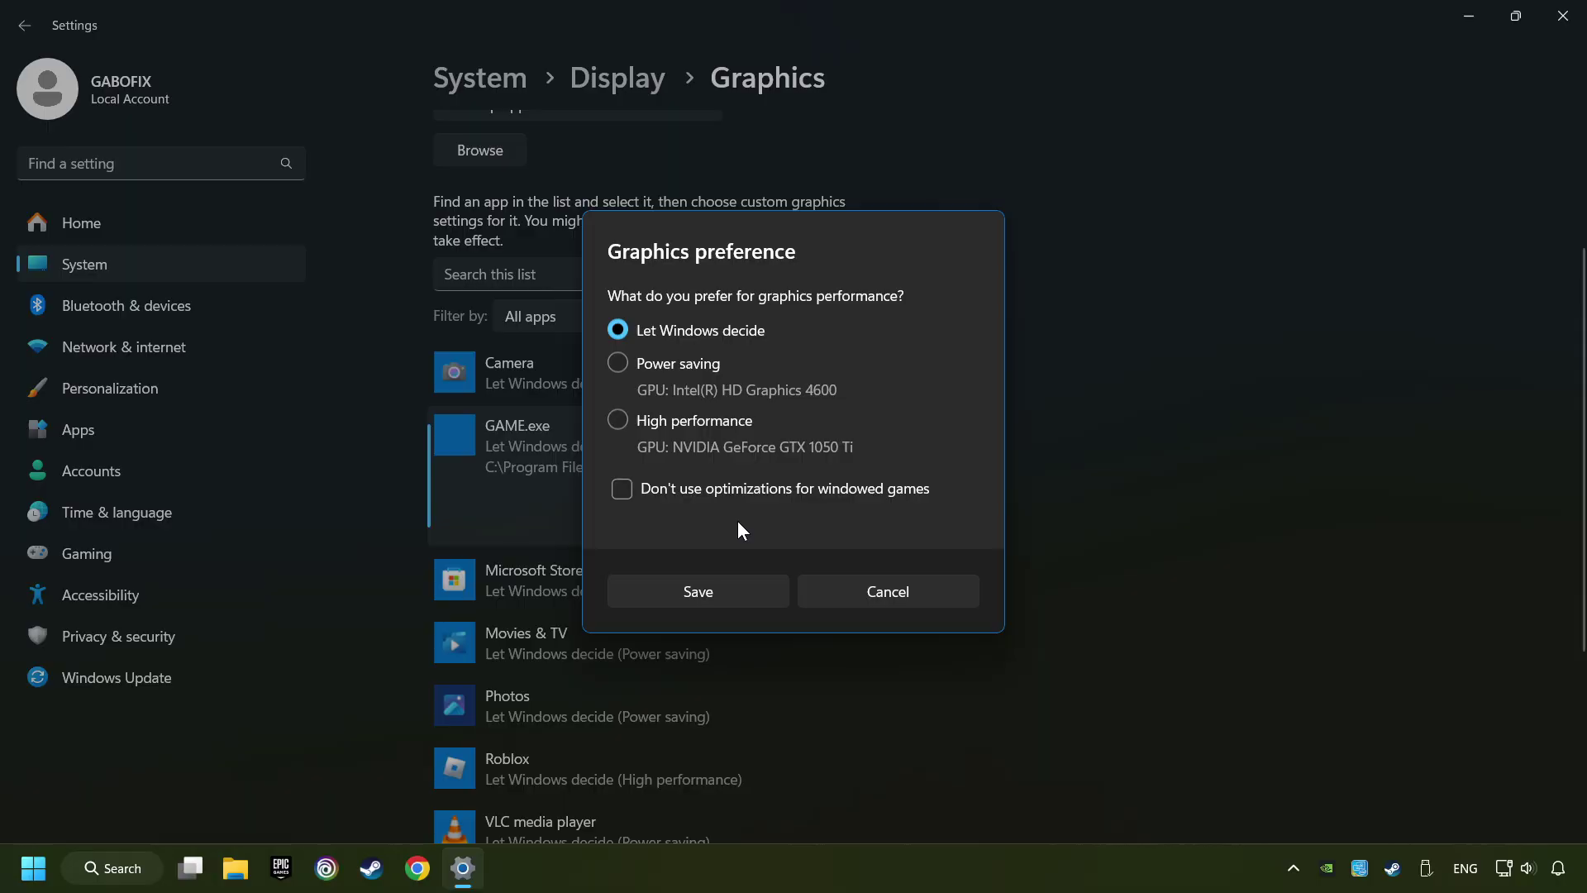
{"action": "left_click", "coordinate": [616, 420]}
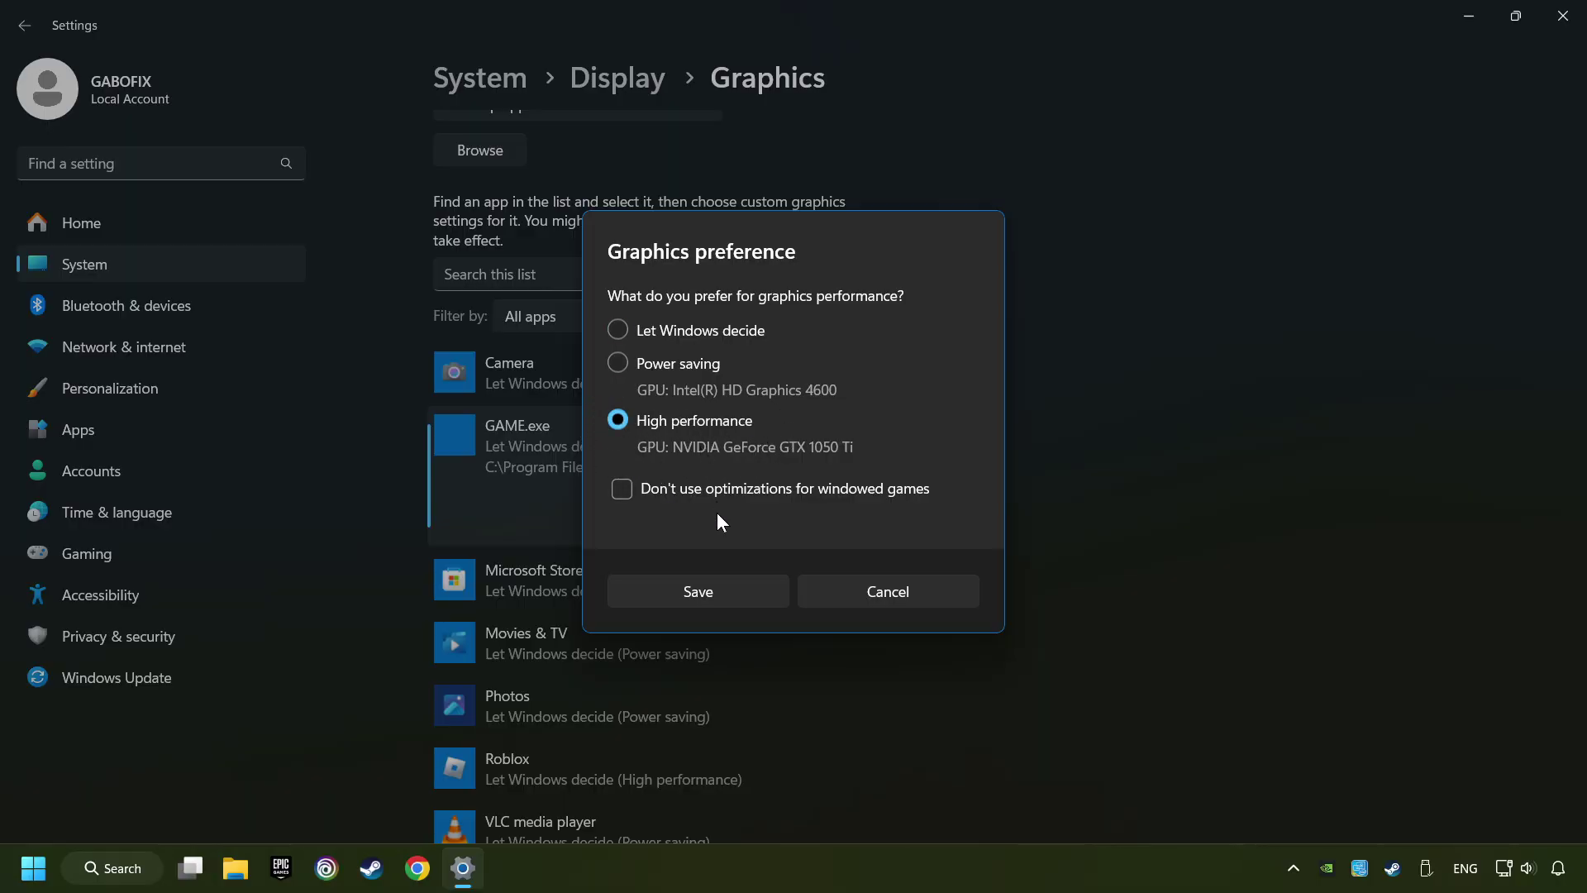
{"action": "left_click", "coordinate": [727, 592]}
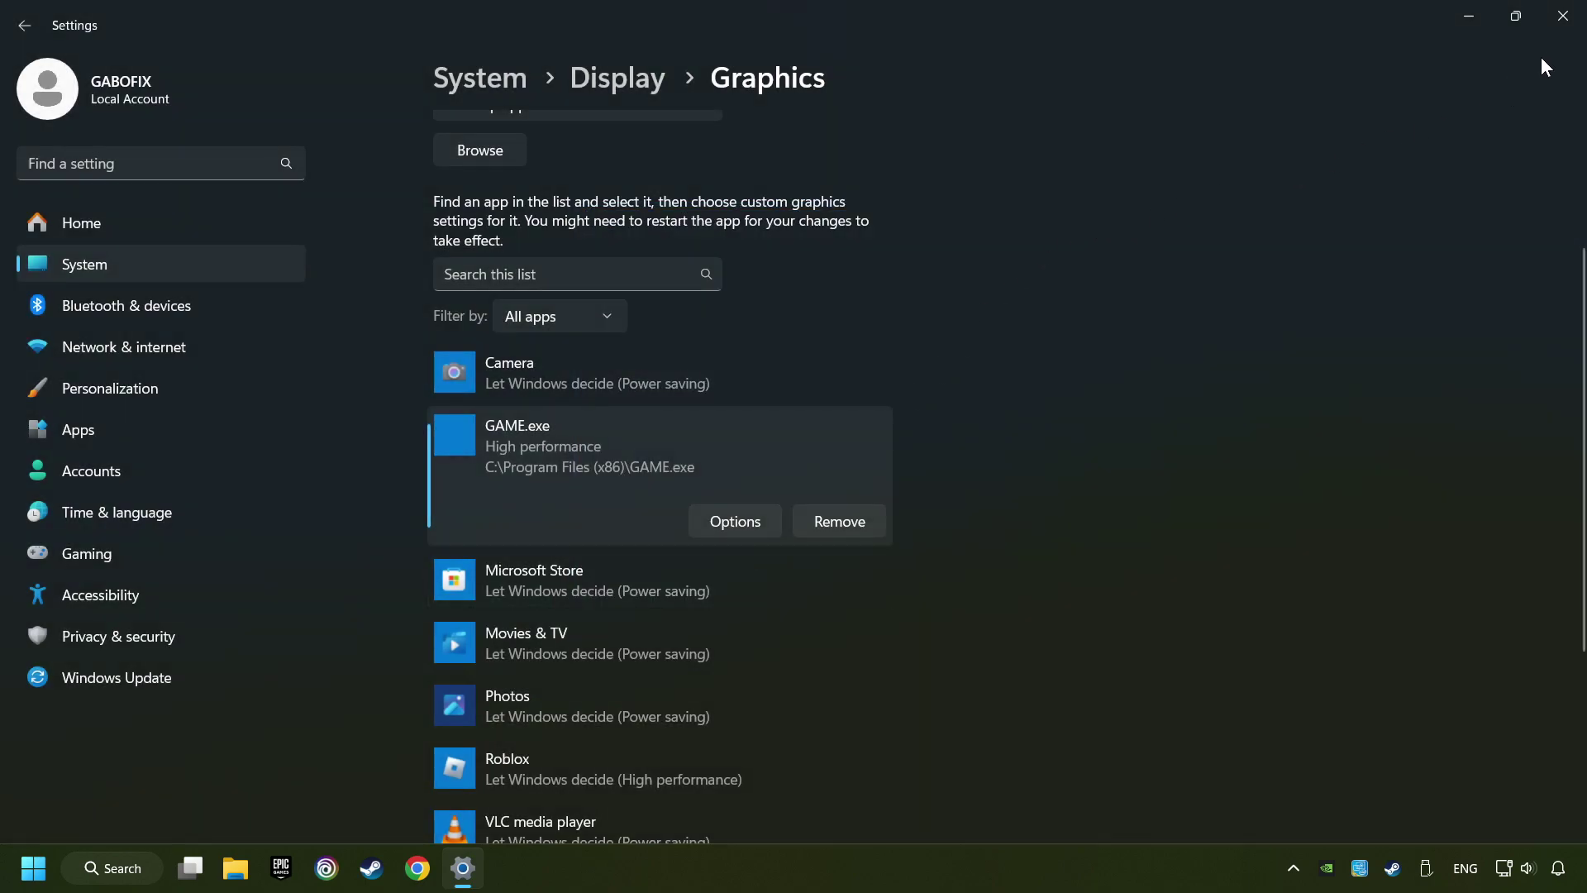
Close Settings and open the desktop's extended context menu via Show more options
{"action": "left_click", "coordinate": [1565, 23]}
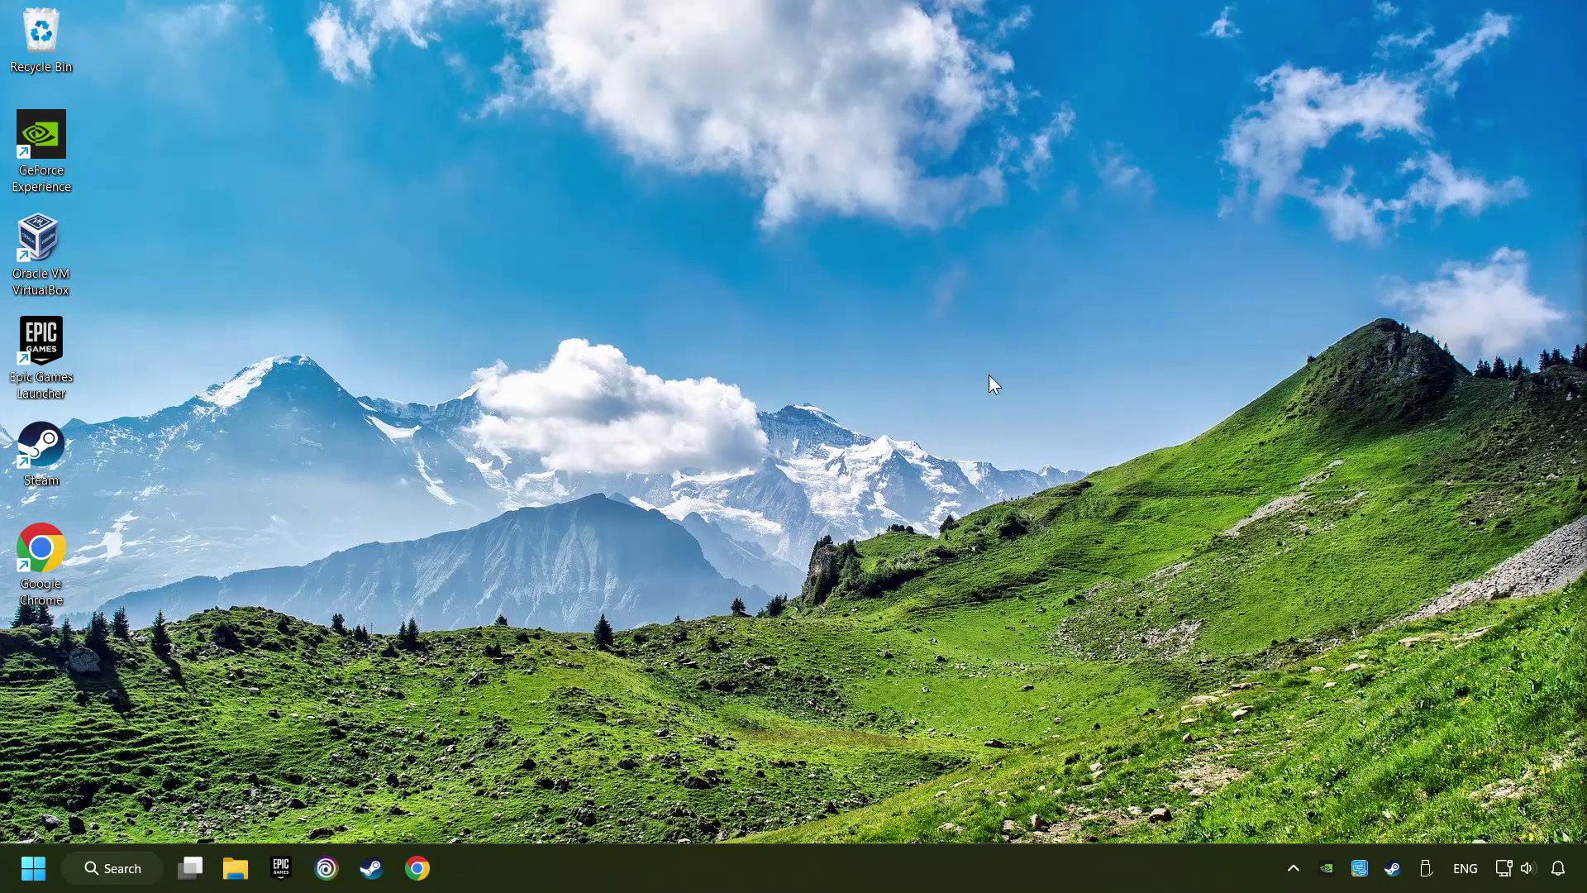
{"action": "right_click", "coordinate": [748, 361]}
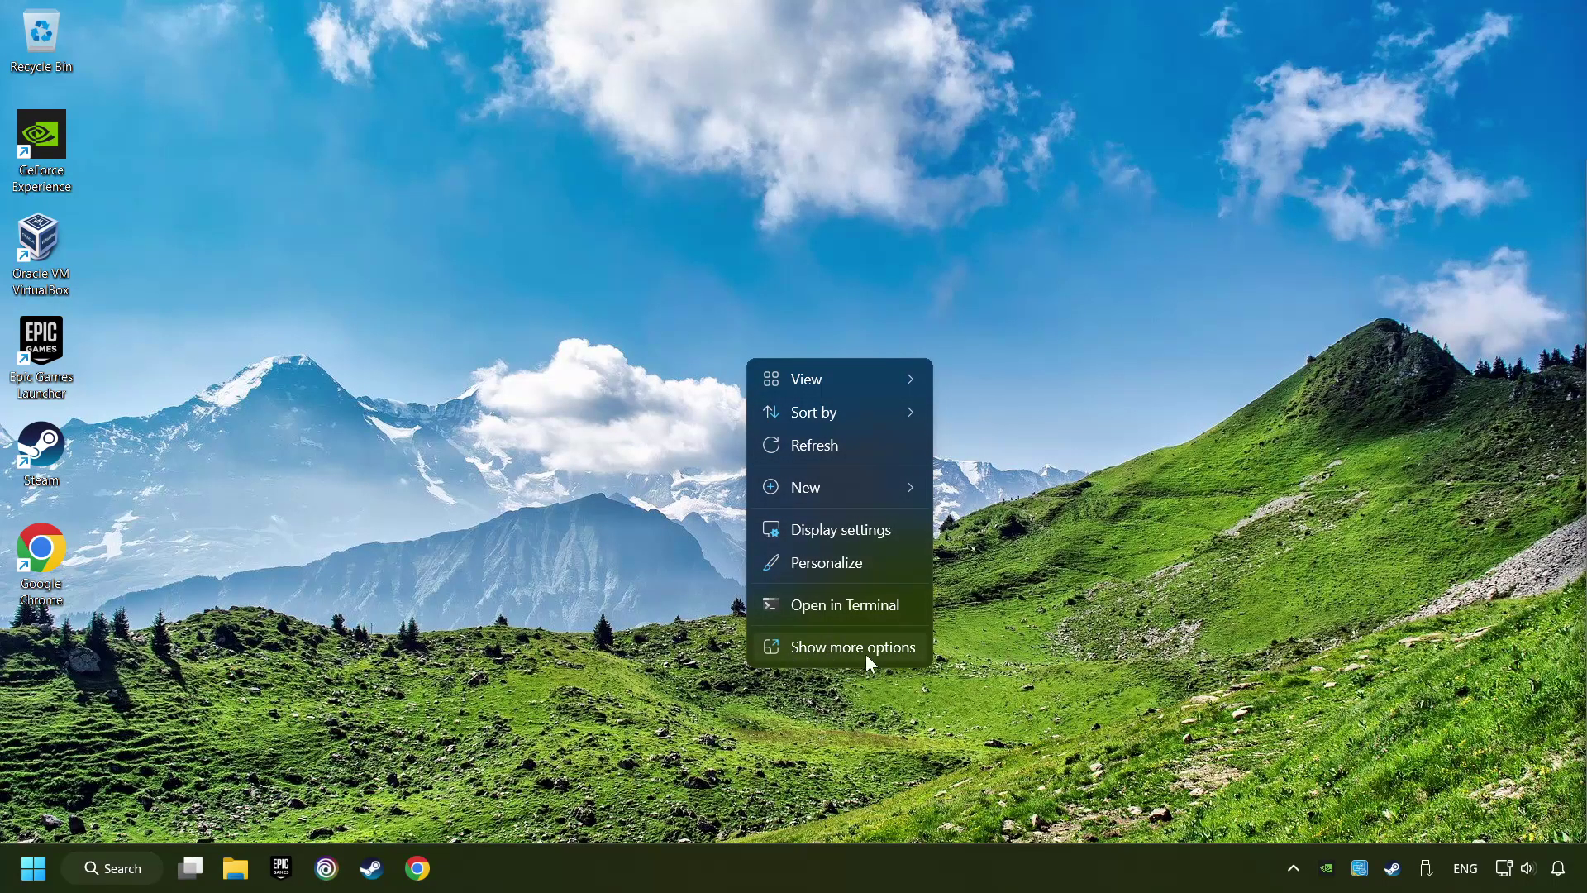
{"action": "left_click", "coordinate": [837, 653]}
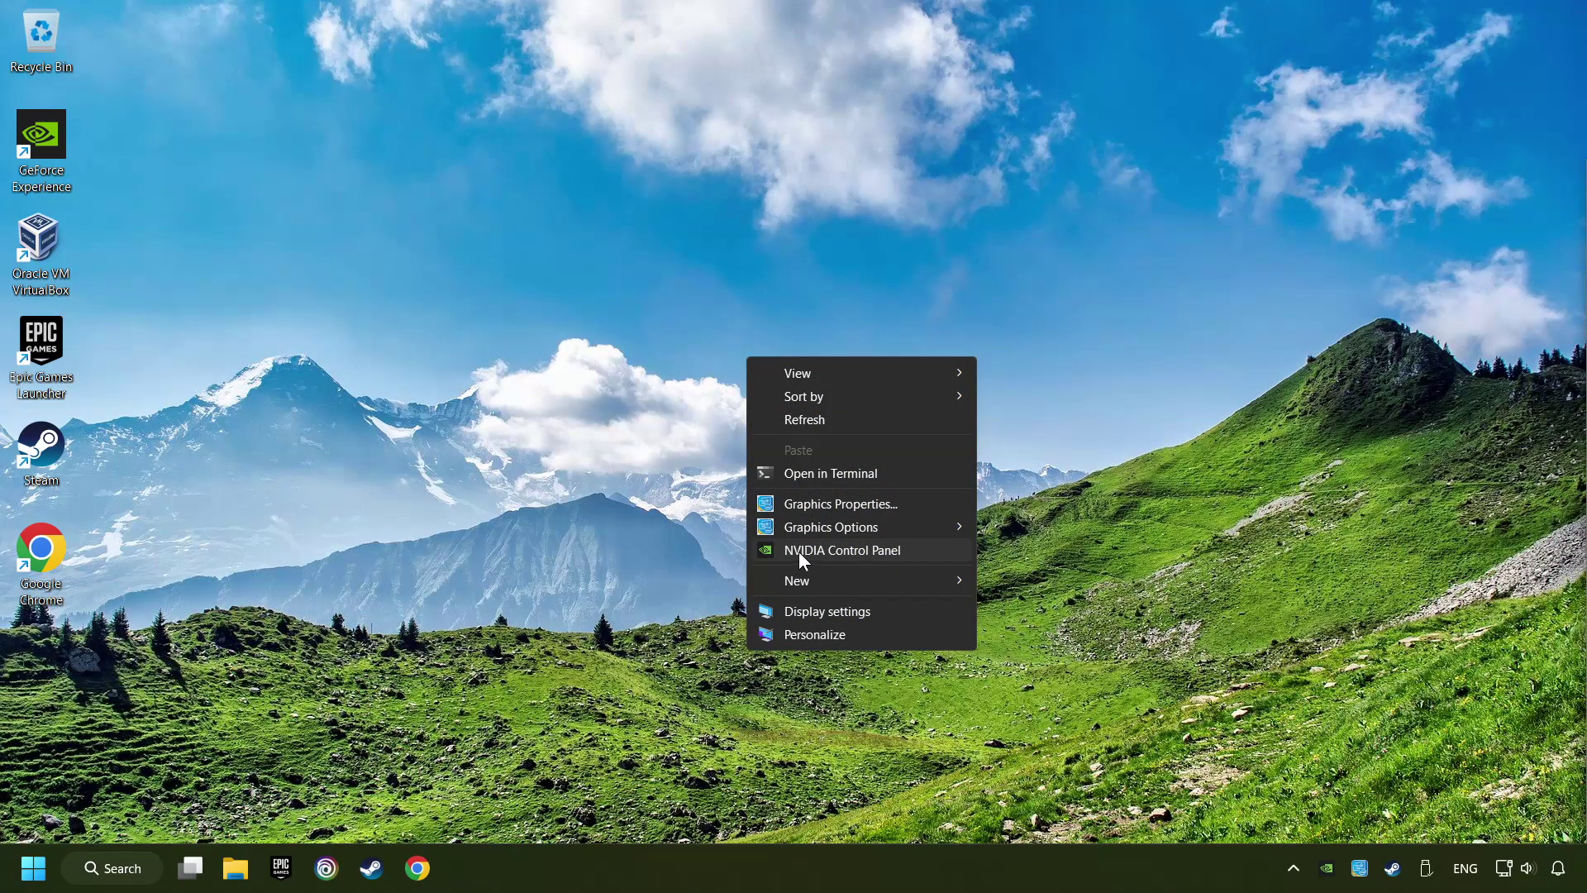
Launch NVIDIA Control Panel and scroll through the Manage 3D Settings global list
{"action": "left_click", "coordinate": [932, 552]}
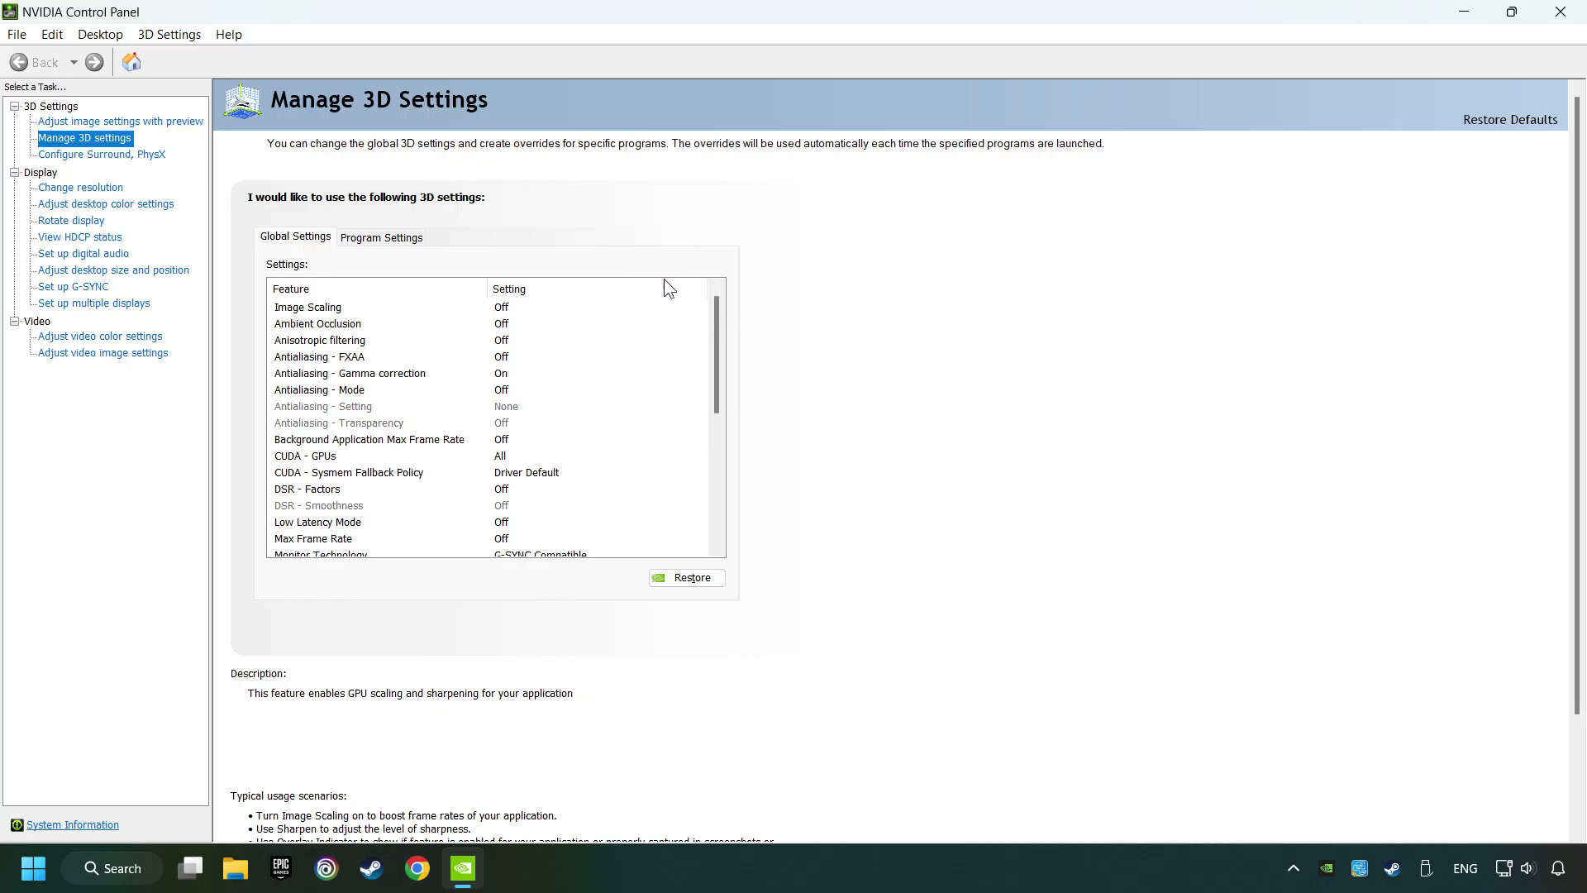
{"action": "left_click_drag", "start_coordinate": [714, 320], "coordinate": [711, 403]}
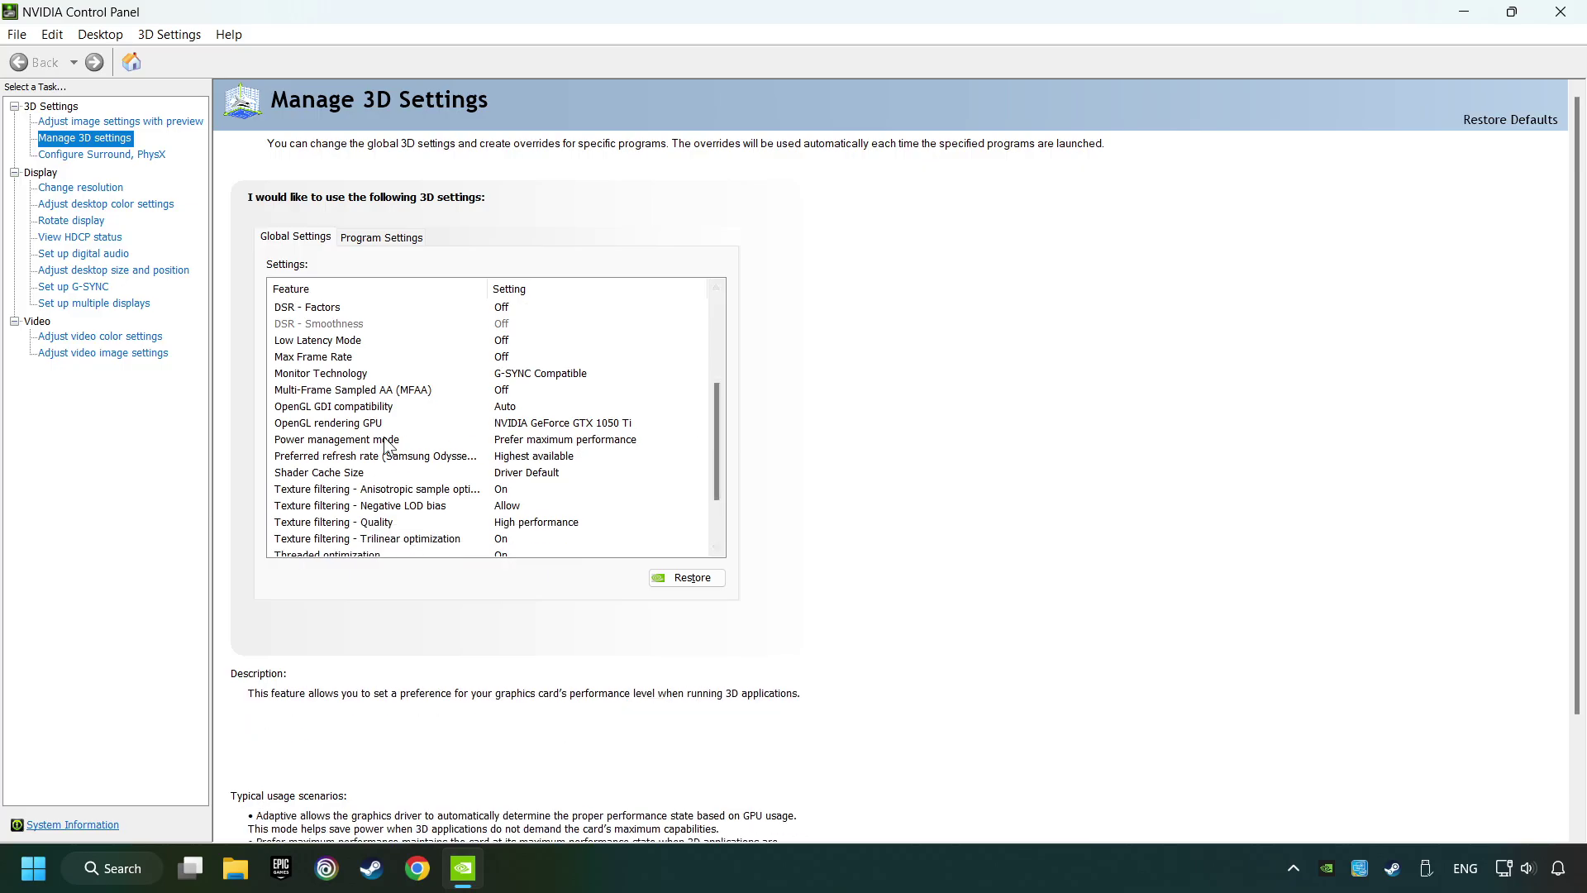
Set OpenGL rendering GPU to GeForce GTX 1050 Ti and Power management mode to Prefer maximum performance
{"action": "left_click", "coordinate": [292, 427]}
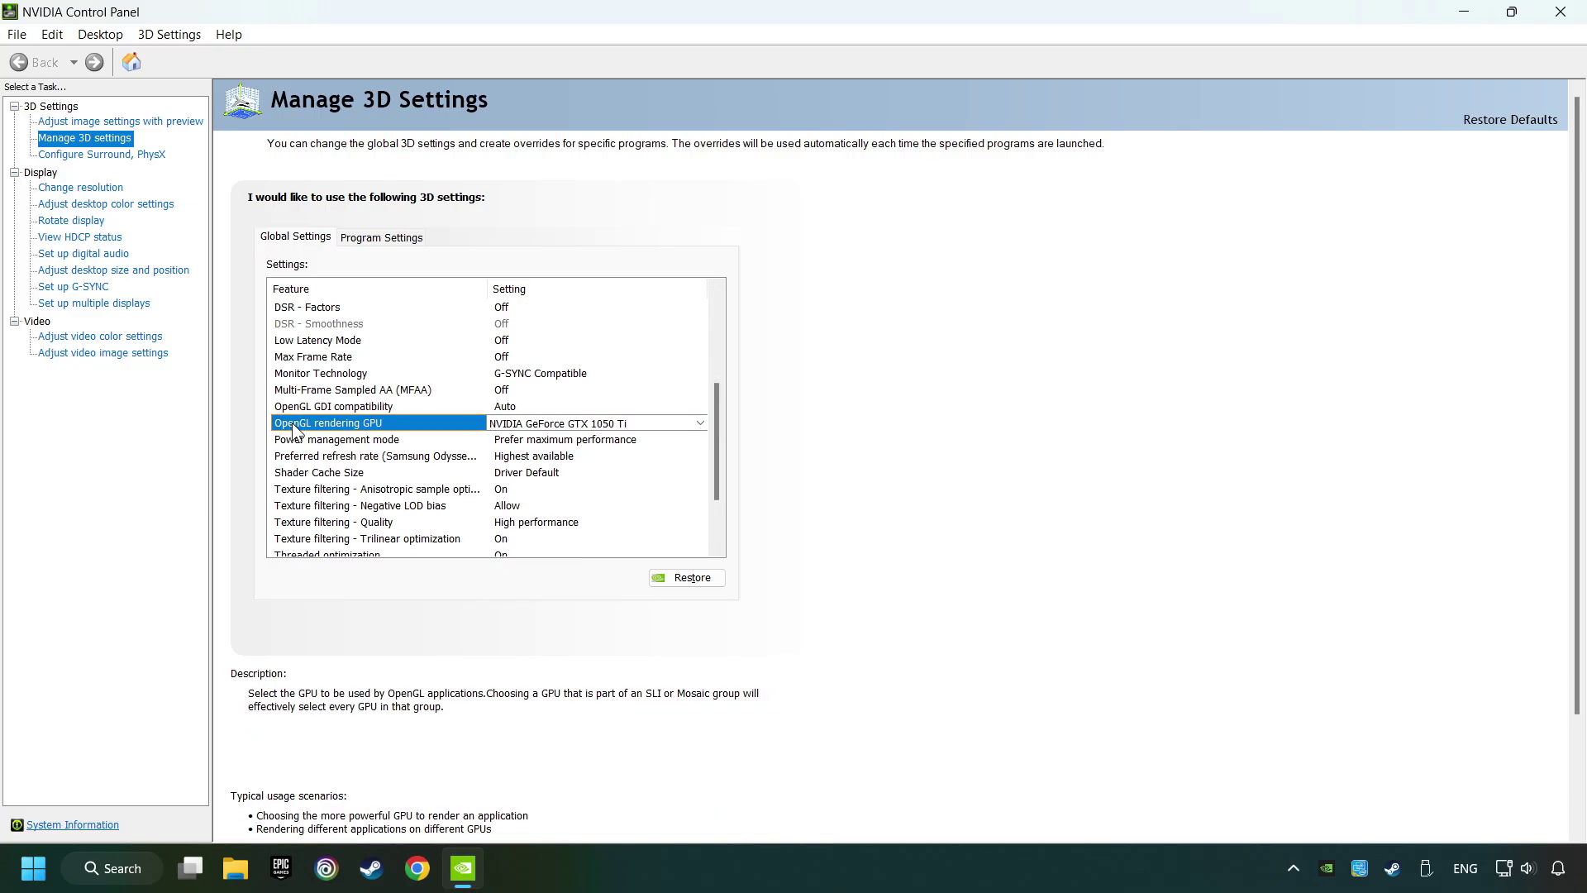
{"action": "left_click", "coordinate": [588, 426]}
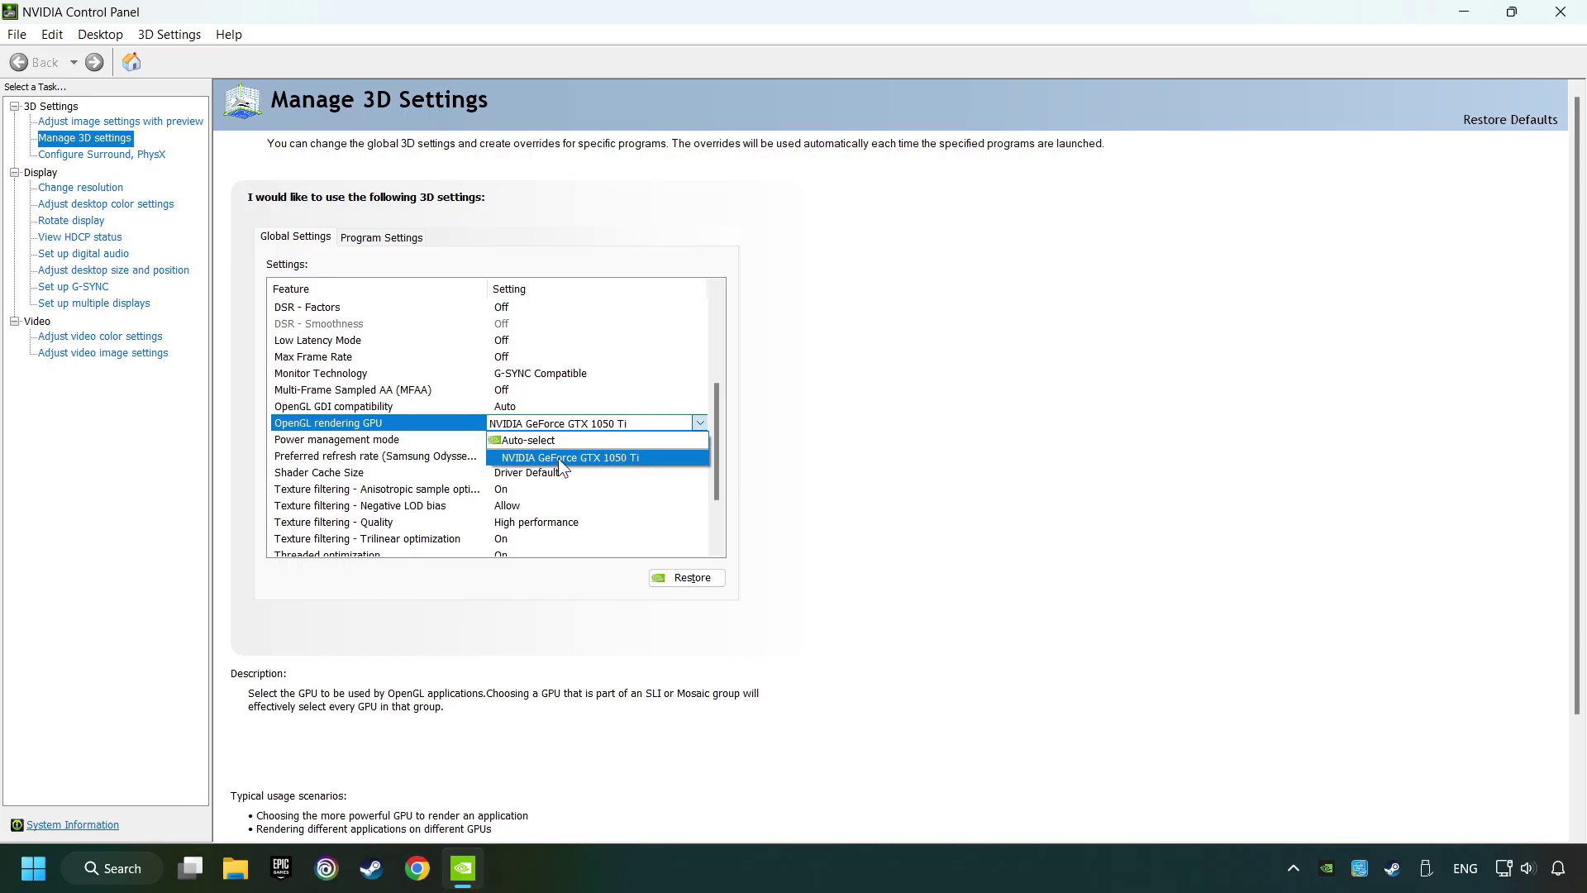
{"action": "left_click", "coordinate": [611, 456]}
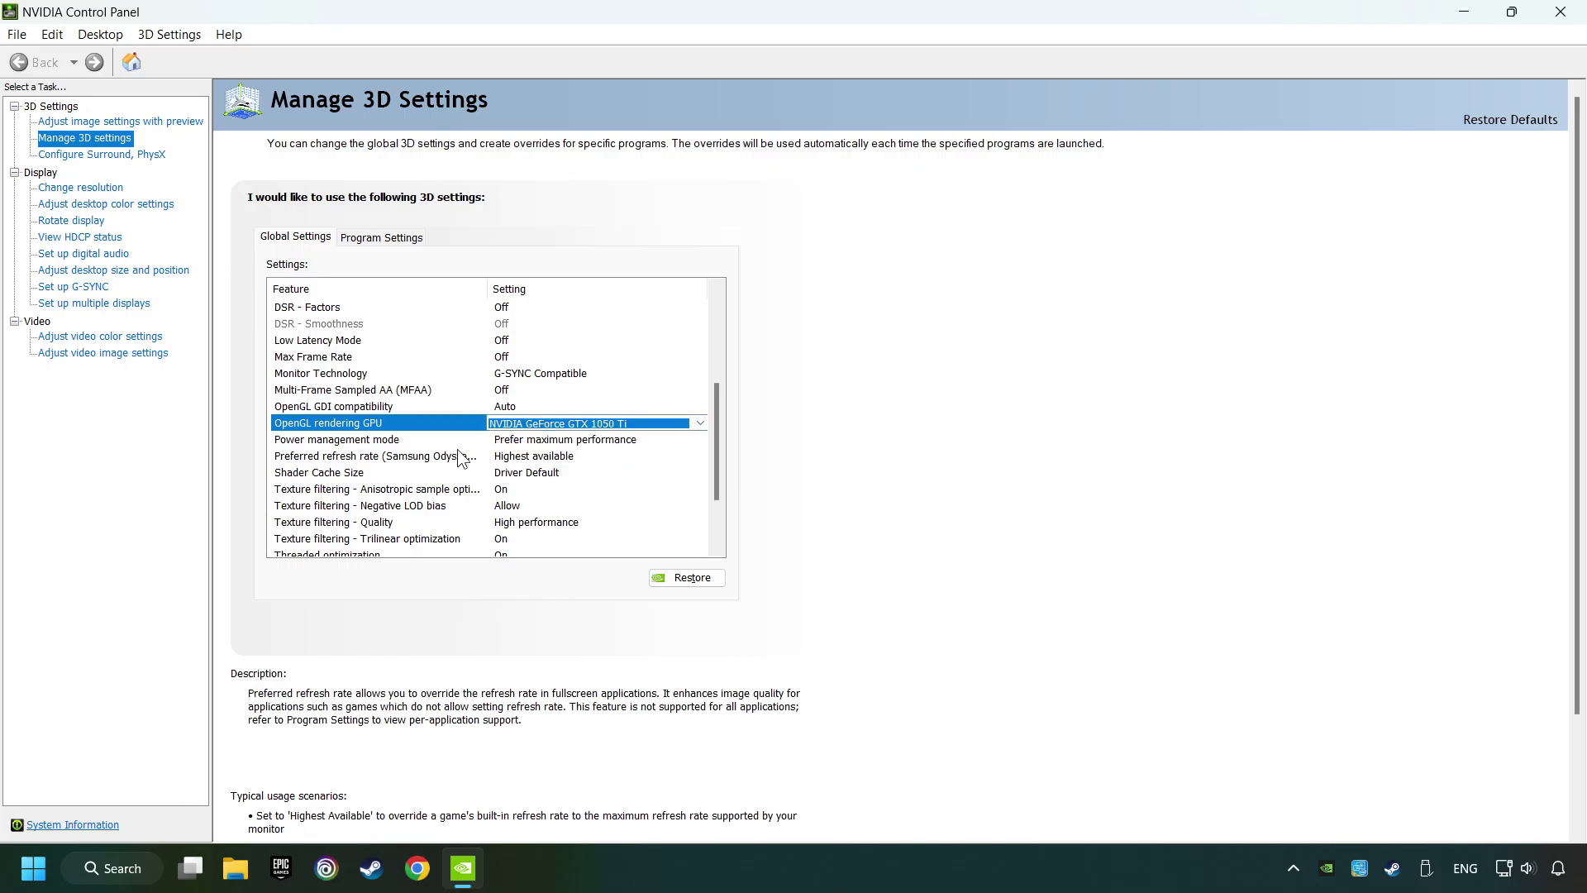
{"action": "left_click", "coordinate": [364, 445]}
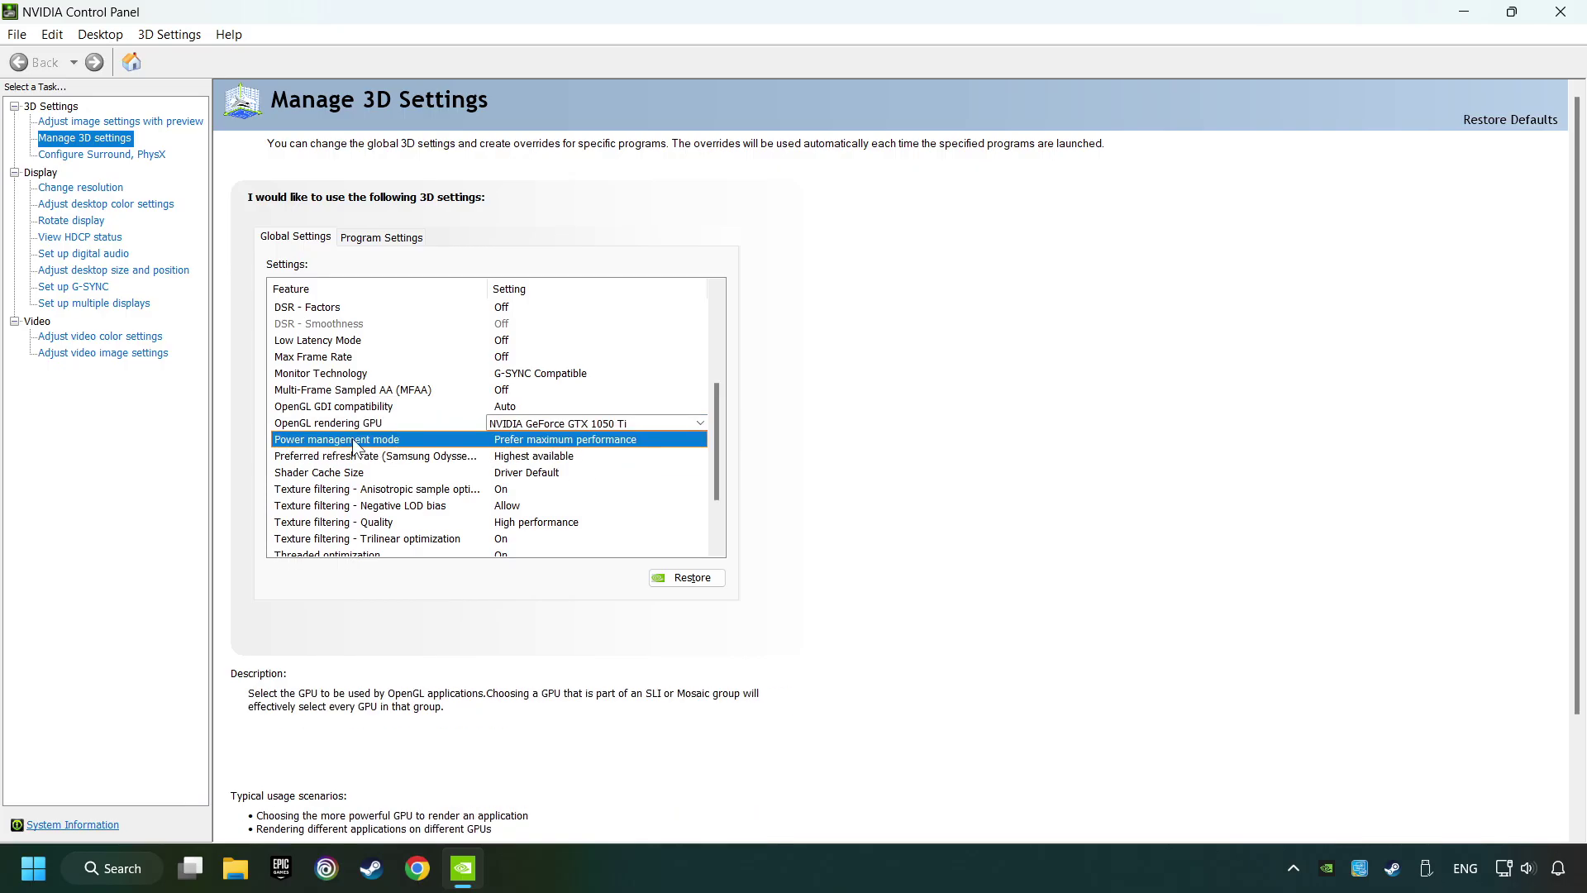
{"action": "left_click", "coordinate": [540, 442]}
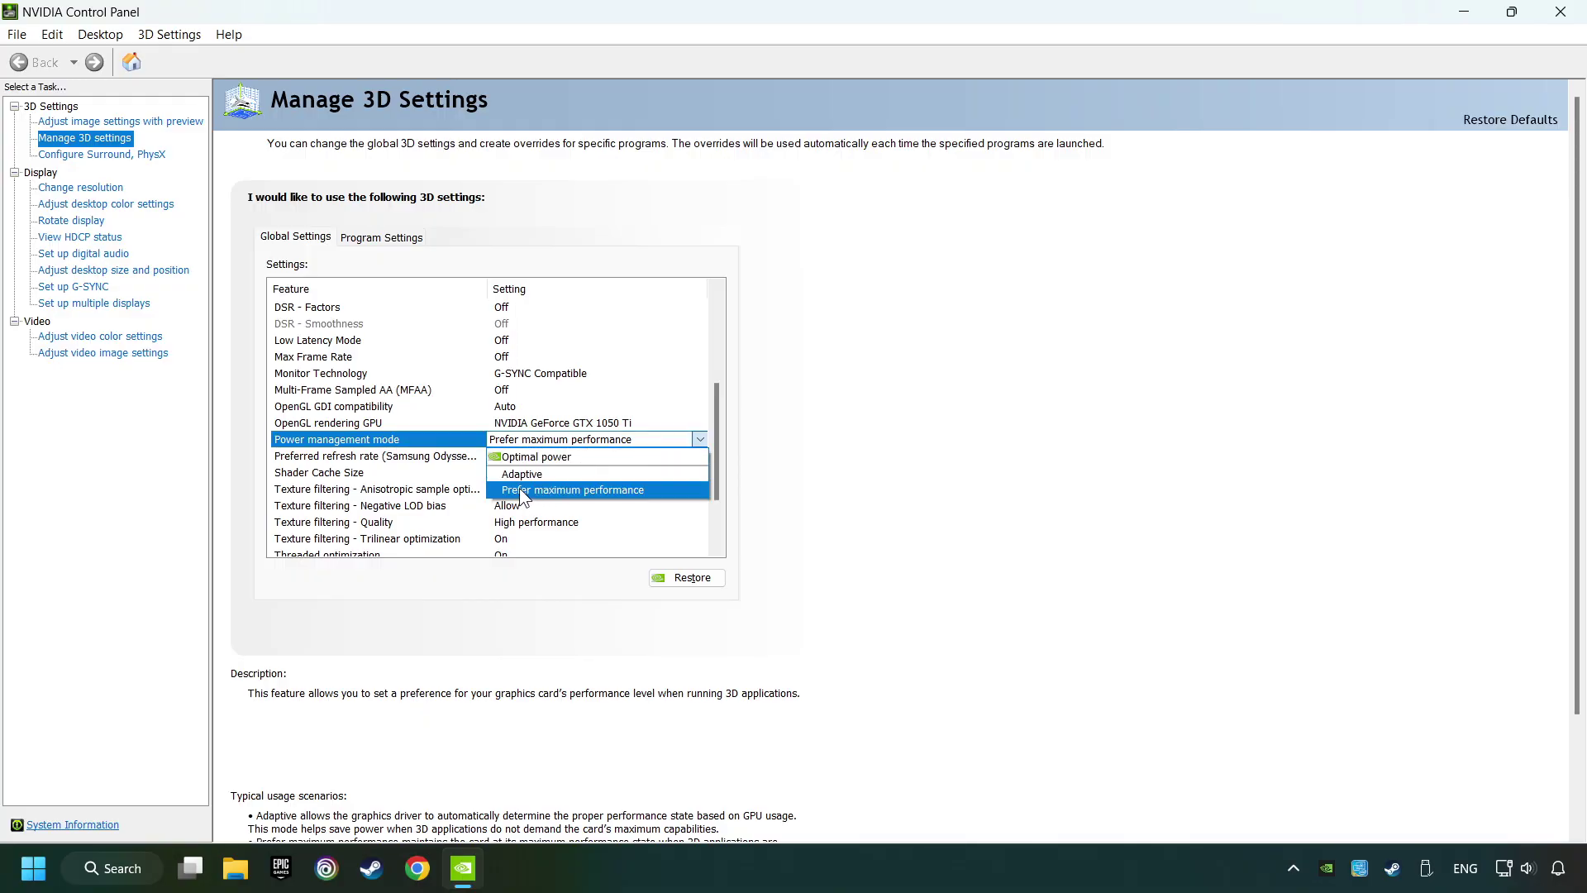
{"action": "left_click", "coordinate": [576, 491]}
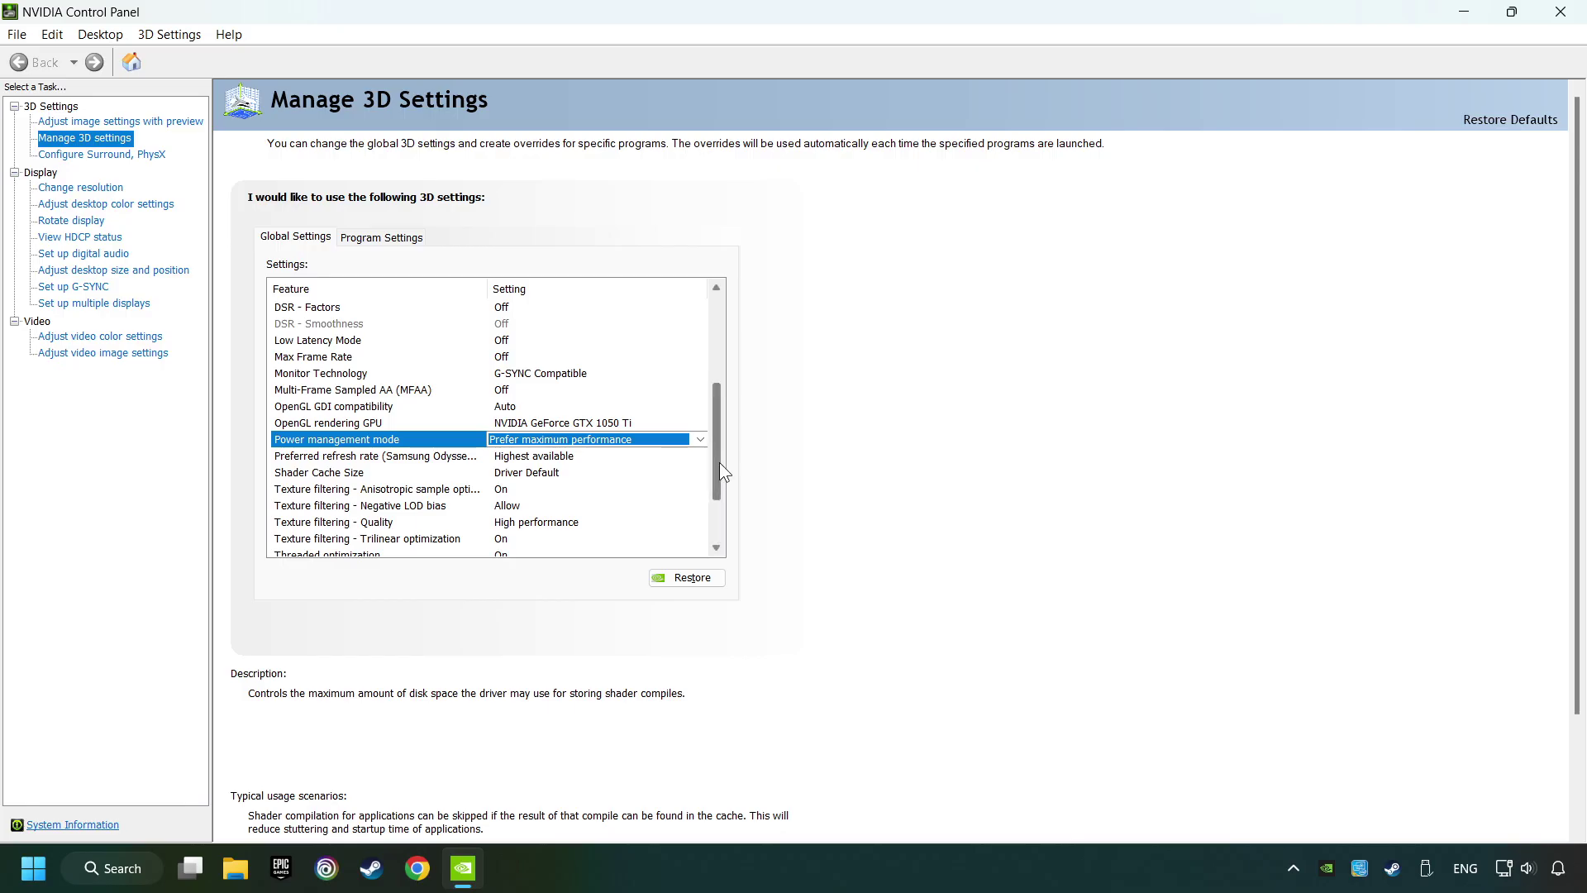
Set Texture filtering - Quality to High performance, Vertical sync to Off, and apply
{"action": "left_click_drag", "start_coordinate": [719, 463], "coordinate": [719, 494]}
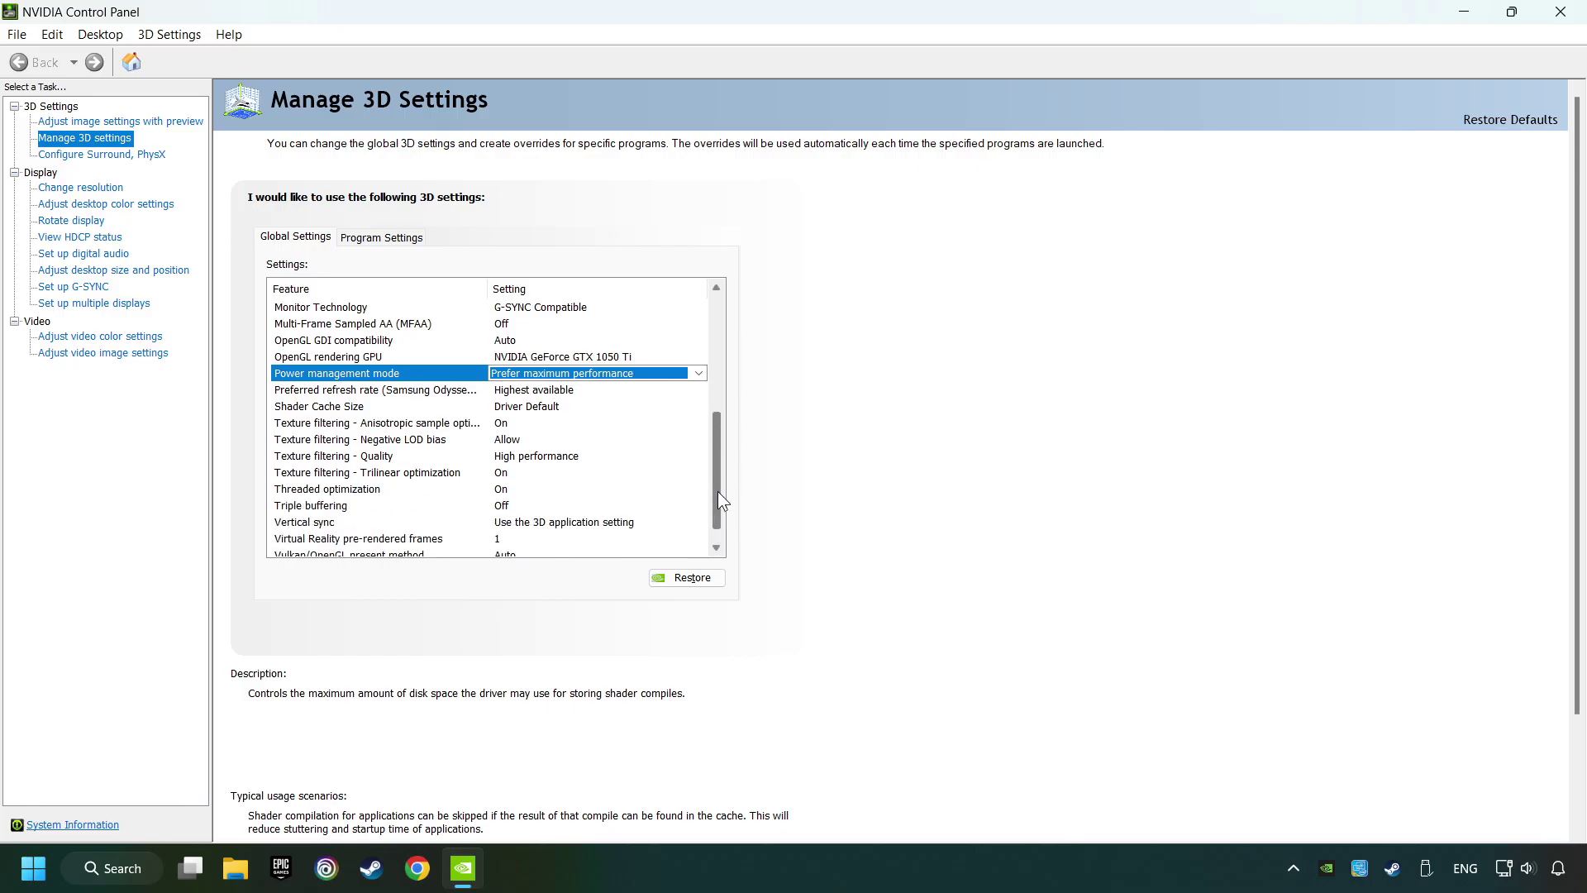
{"action": "left_click", "coordinate": [345, 459]}
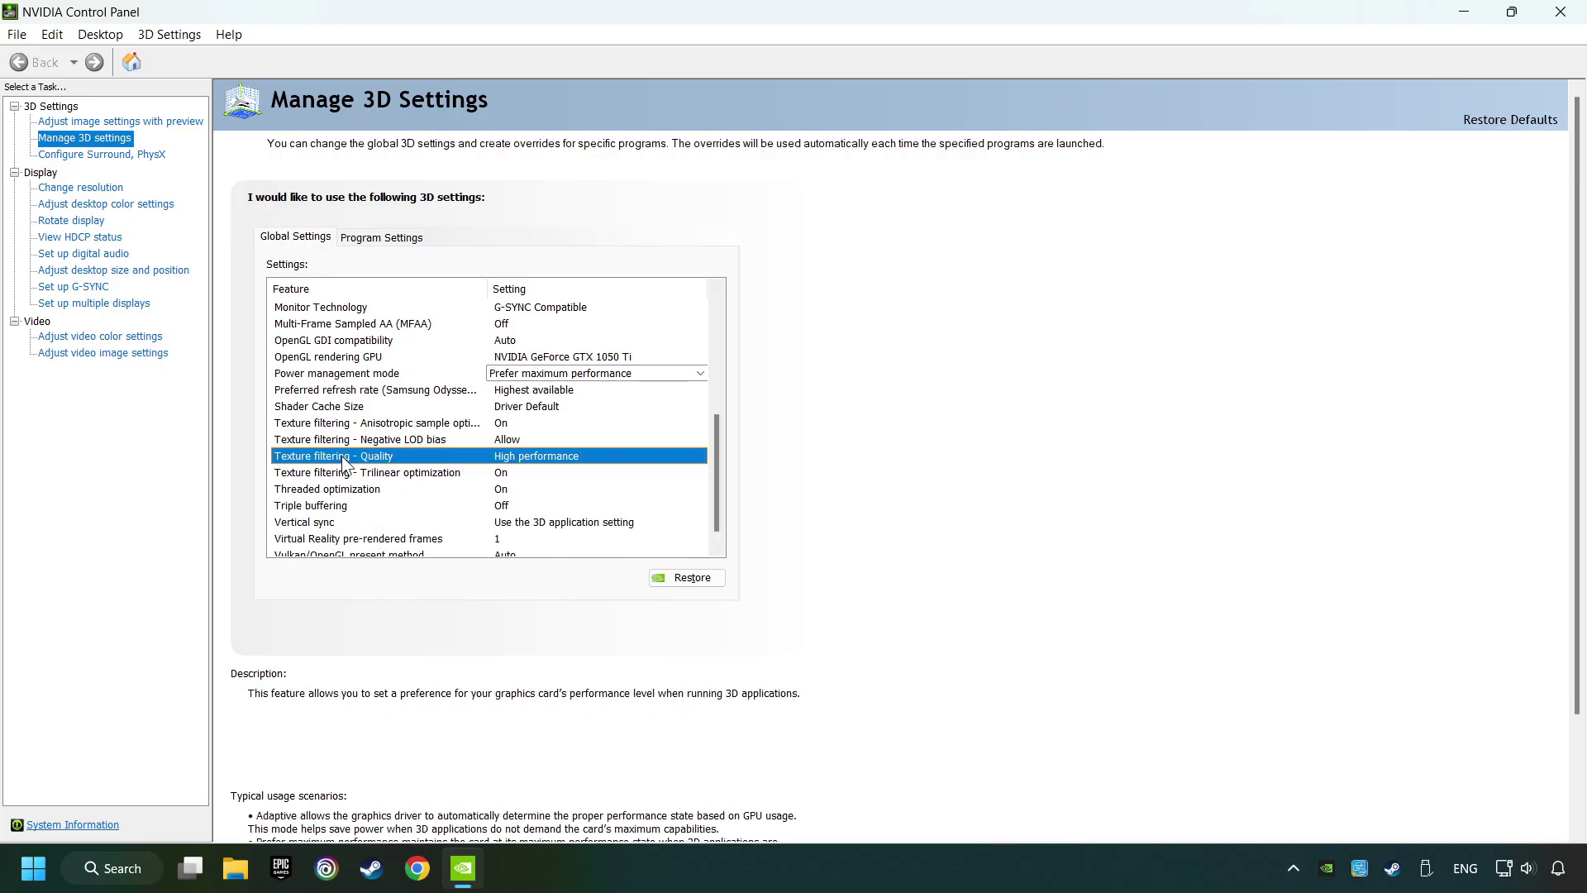
{"action": "left_click", "coordinate": [565, 455]}
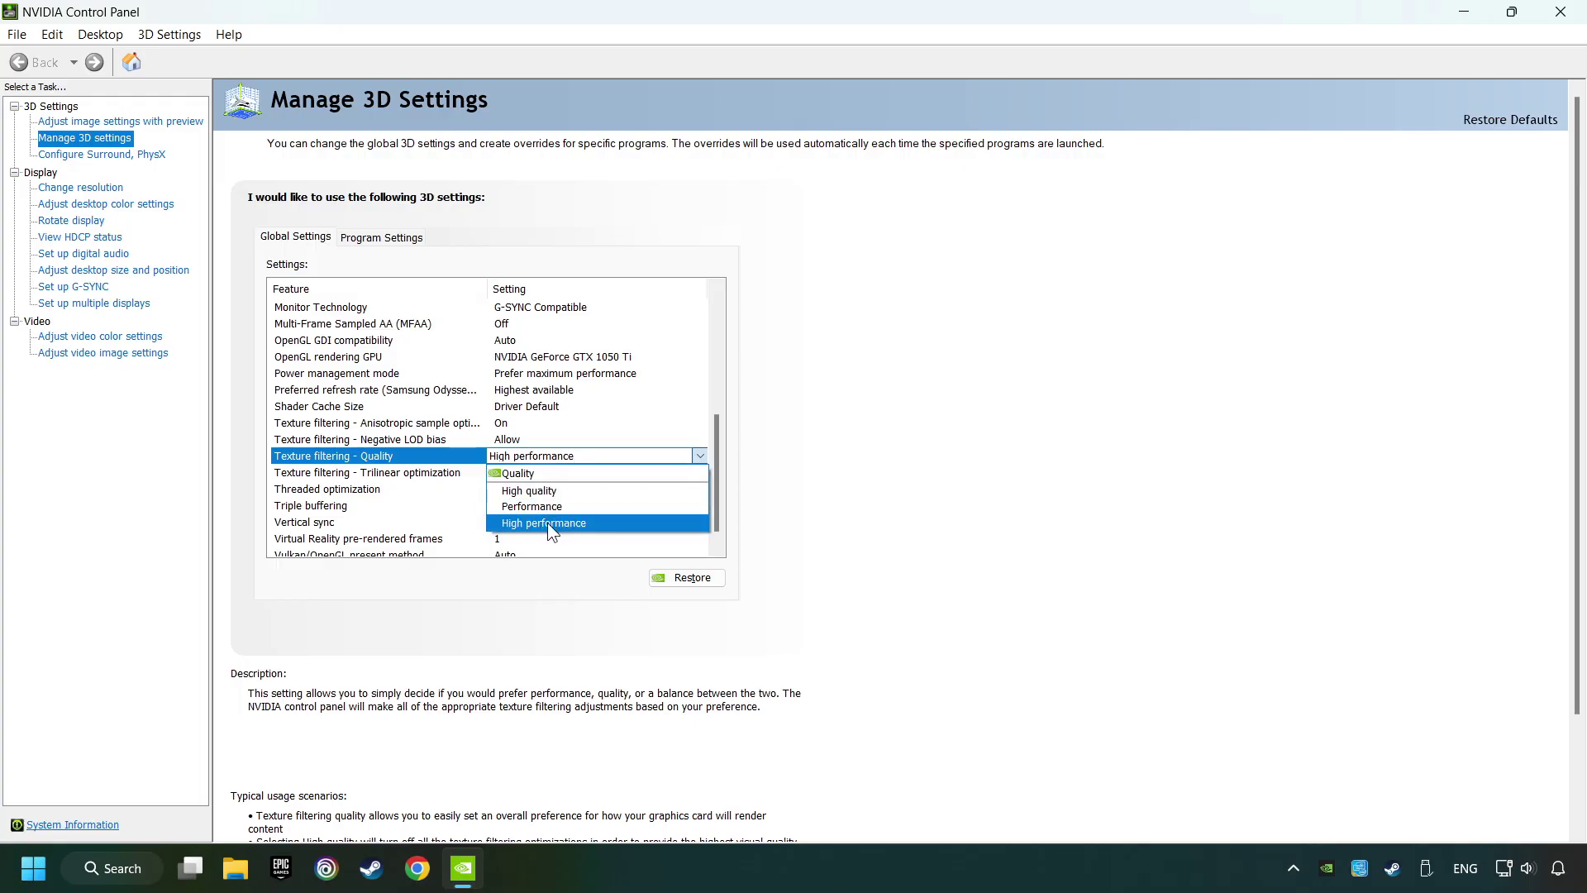
{"action": "left_click", "coordinate": [588, 523]}
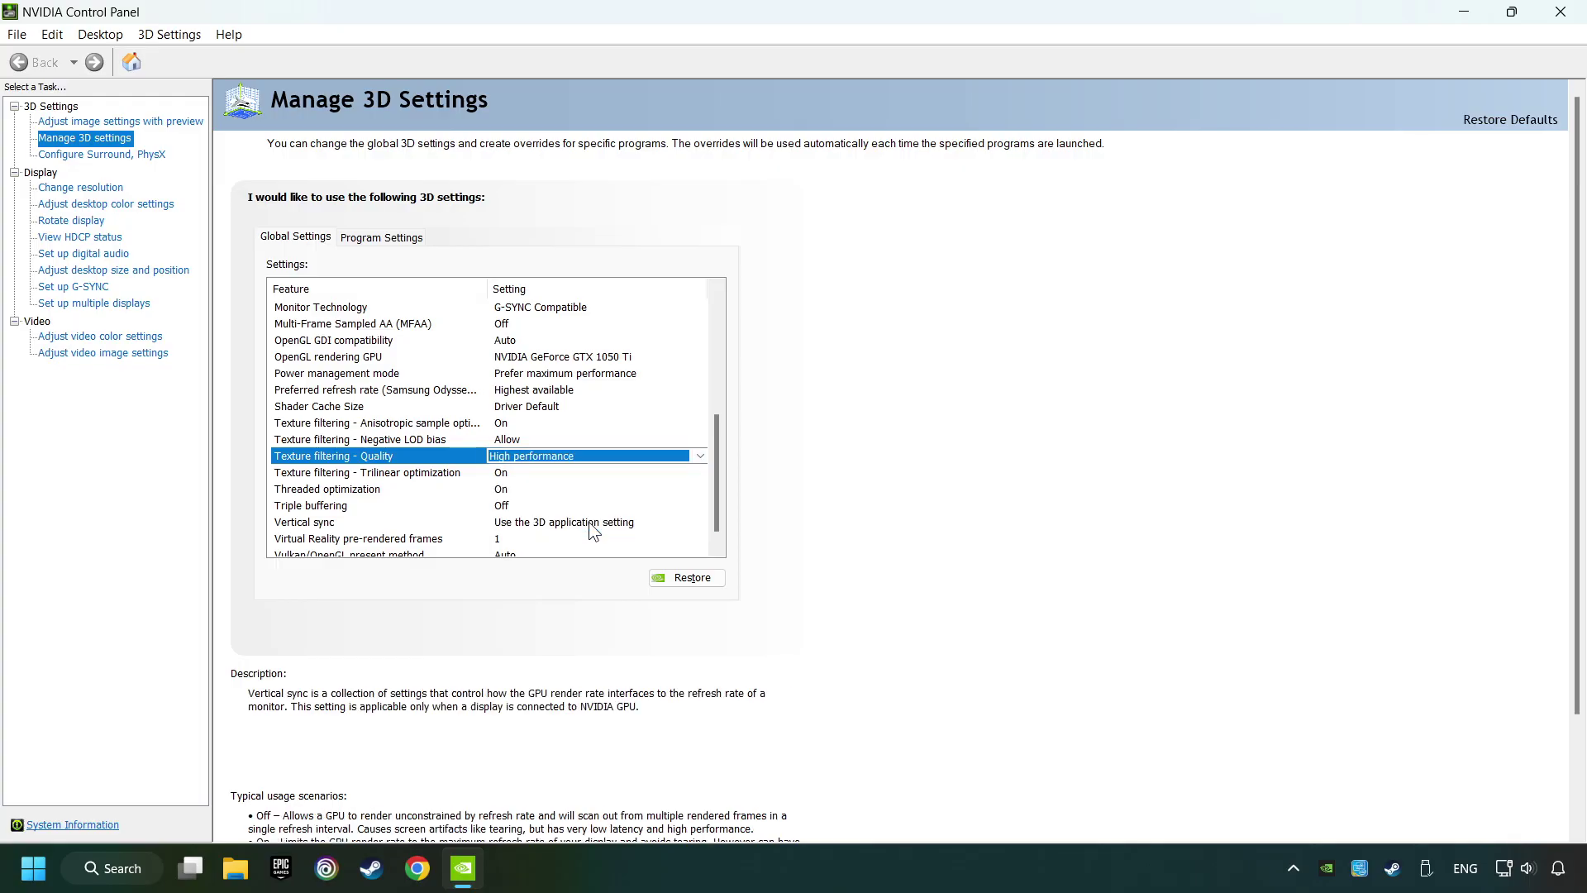
{"action": "scroll", "coordinate": [720, 461], "scroll_direction": "down", "scroll_amount": 1}
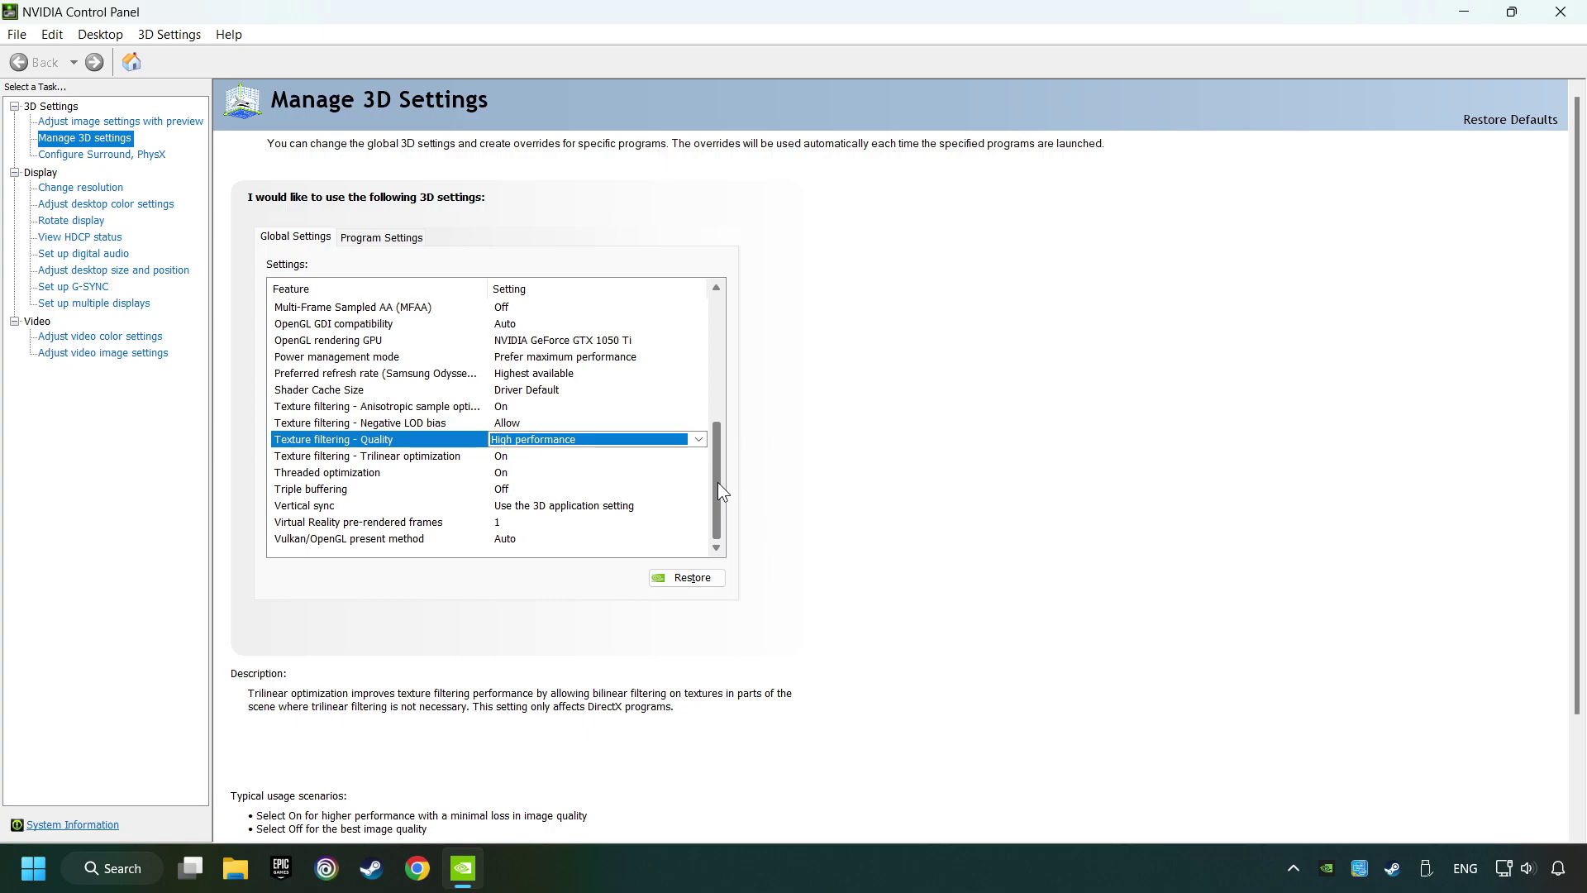
{"action": "left_click", "coordinate": [544, 506]}
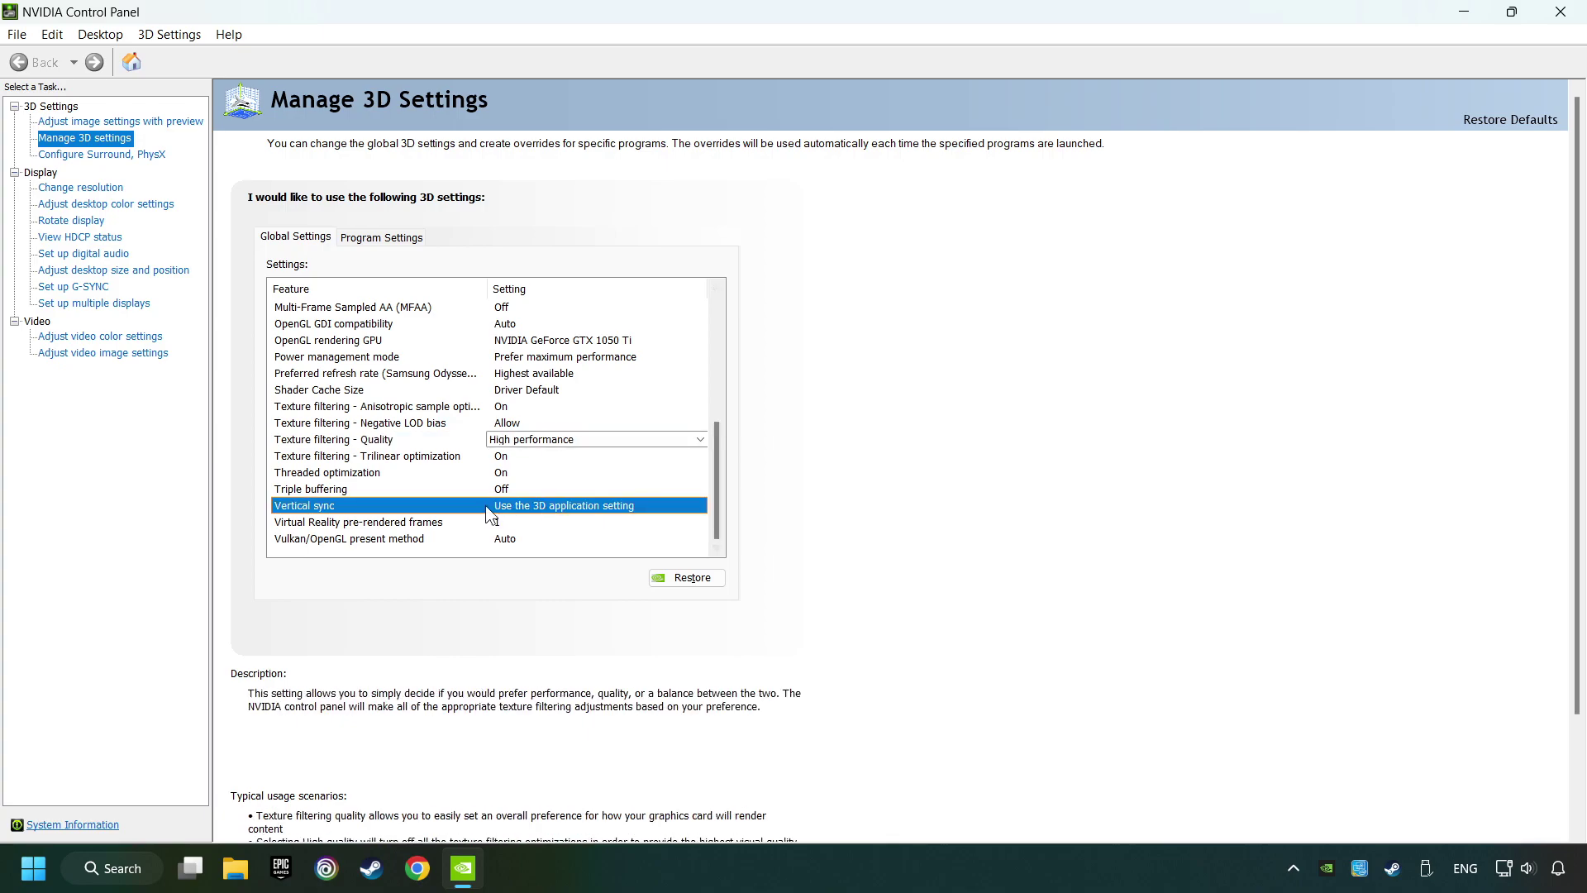
{"action": "left_click", "coordinate": [541, 506]}
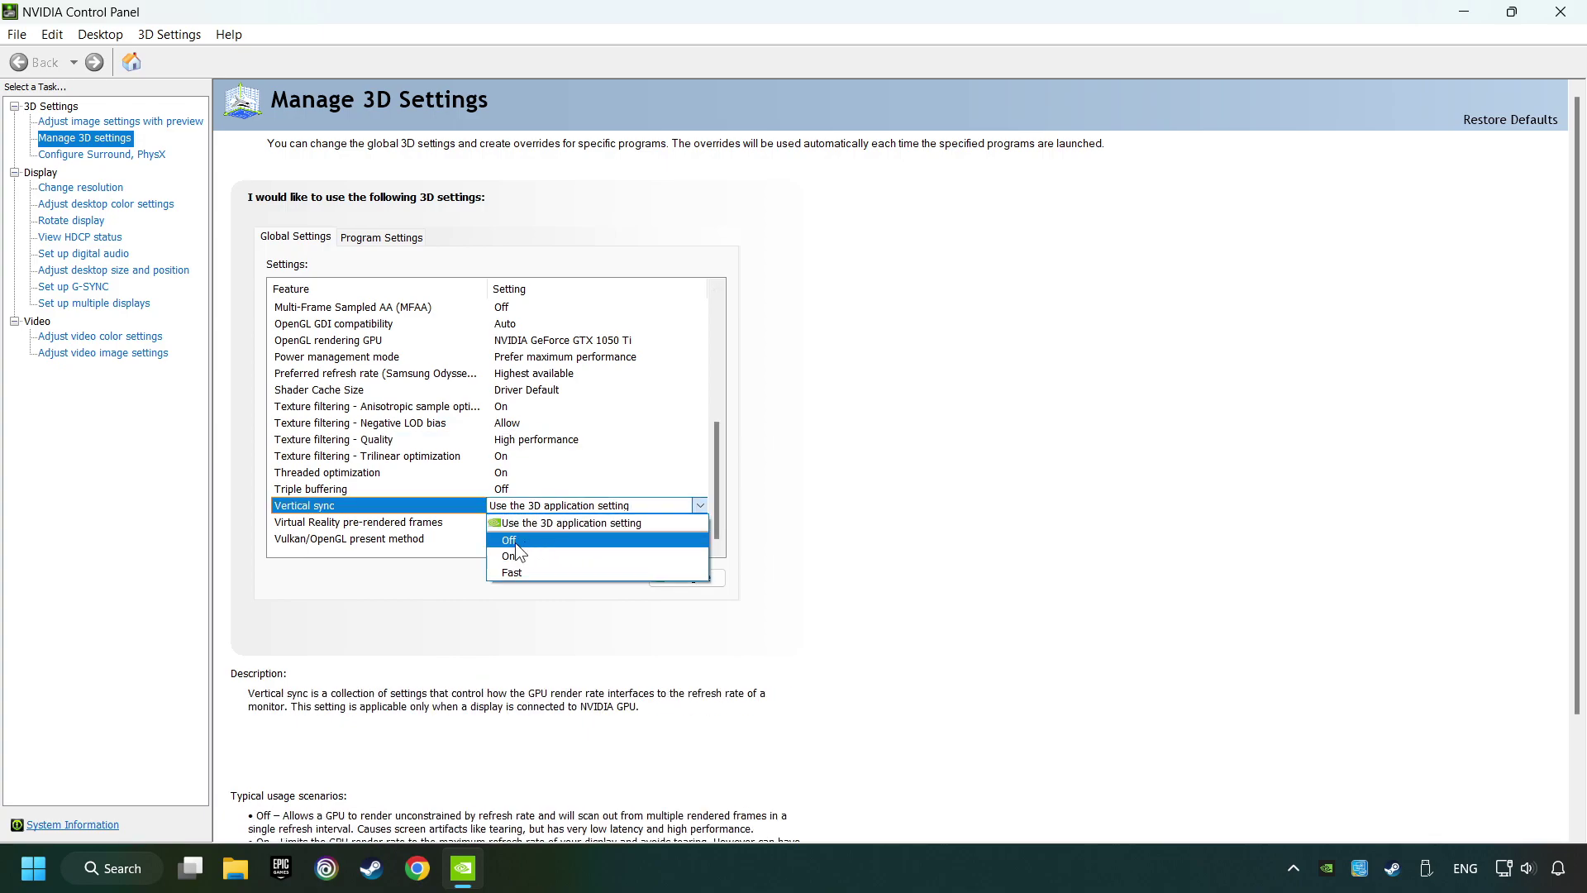
{"action": "left_click", "coordinate": [553, 539]}
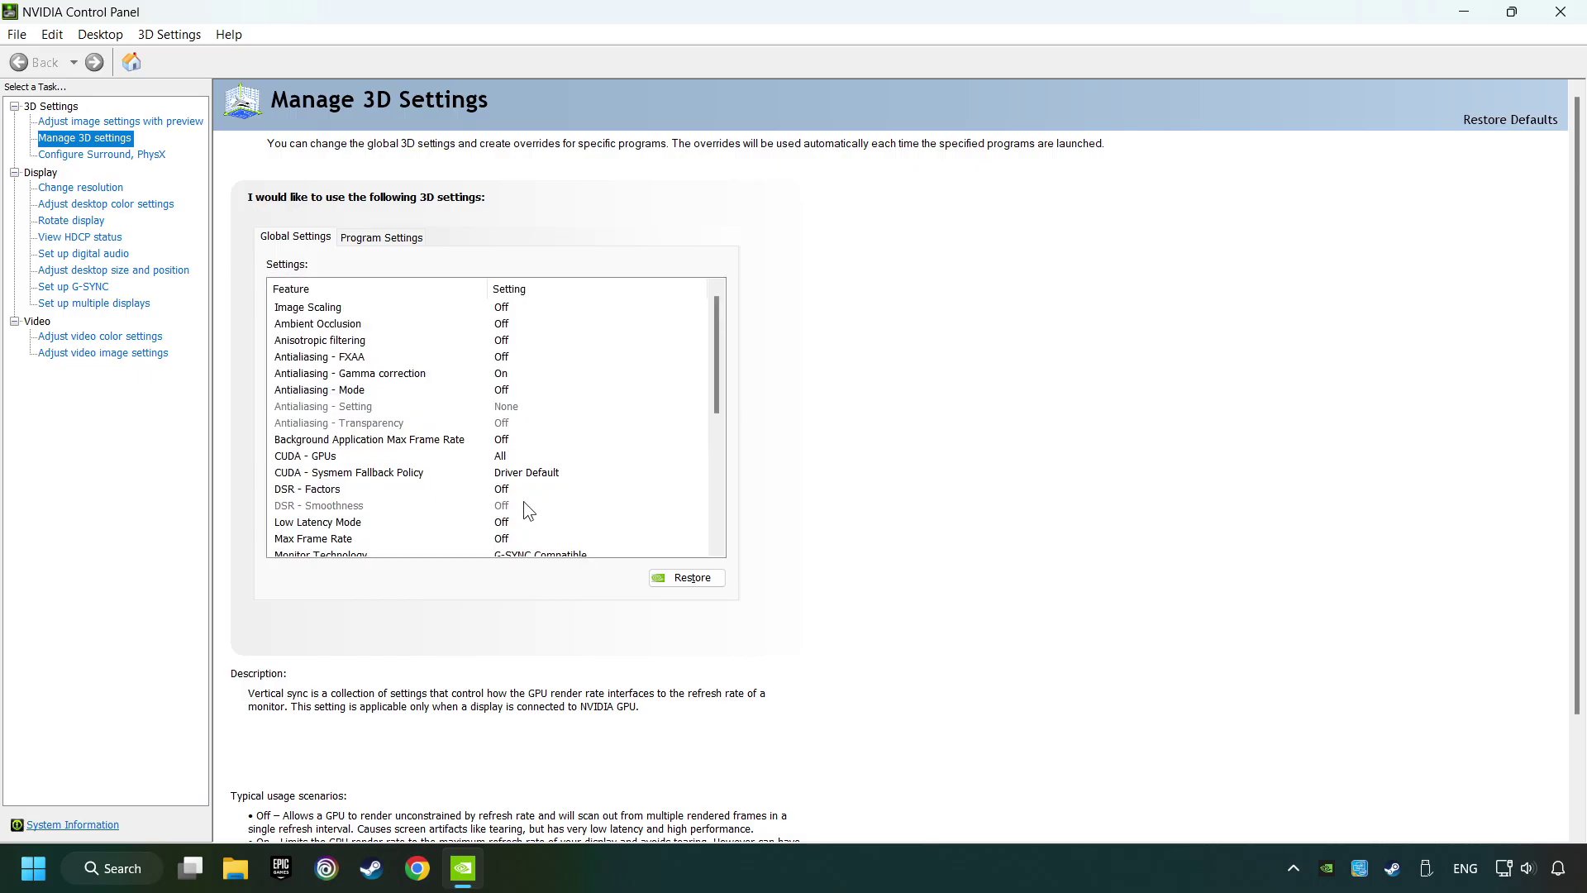
{"action": "scroll", "coordinate": [721, 418], "scroll_direction": "down", "scroll_amount": 1}
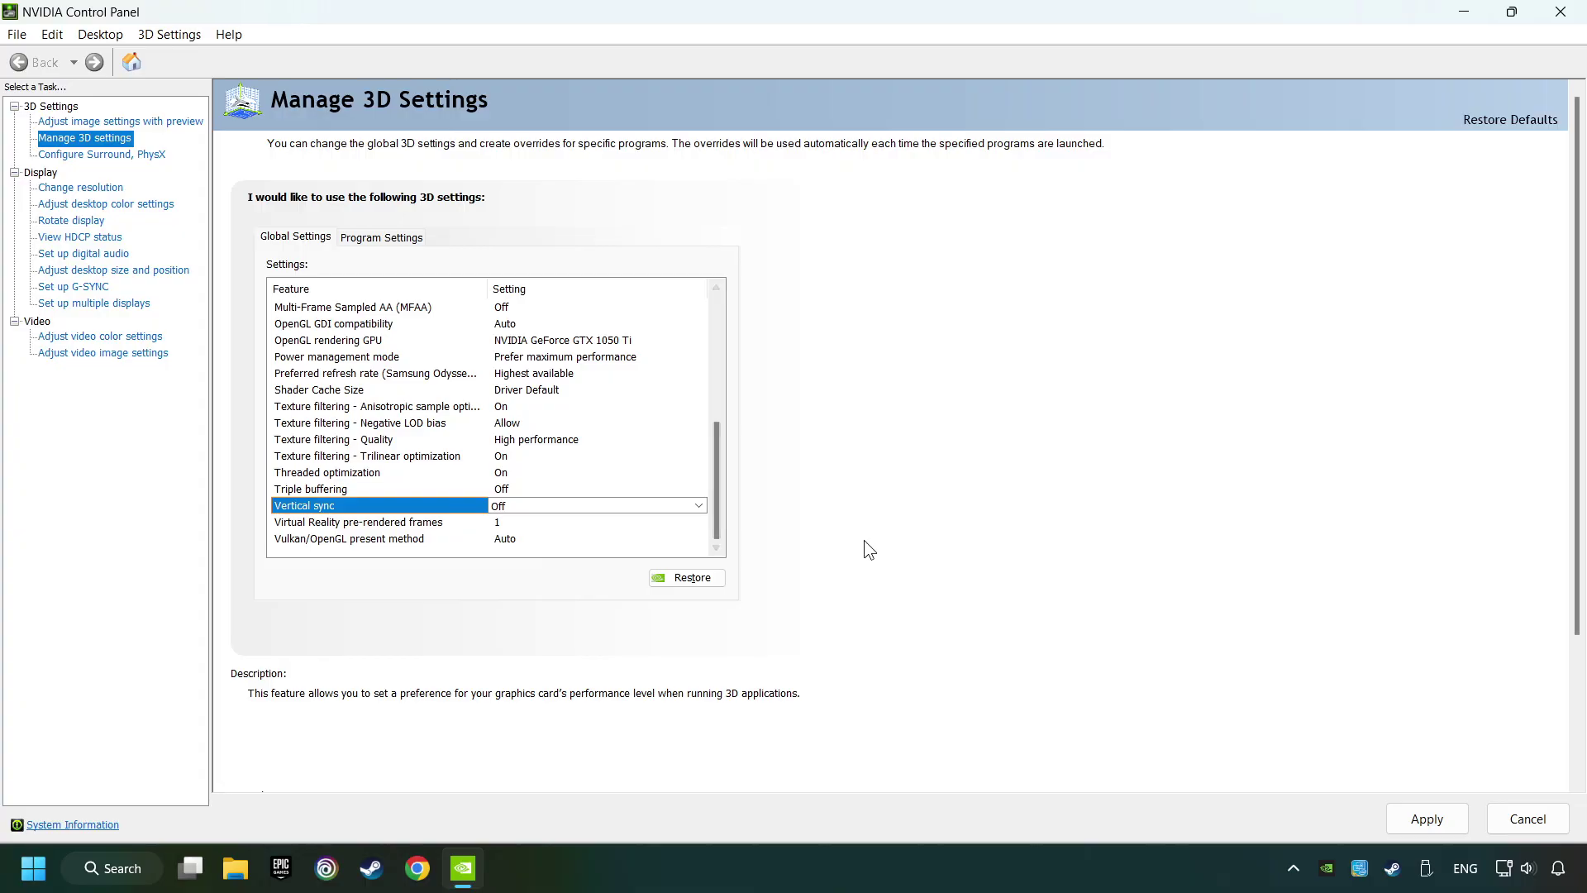
{"action": "left_click", "coordinate": [1419, 821]}
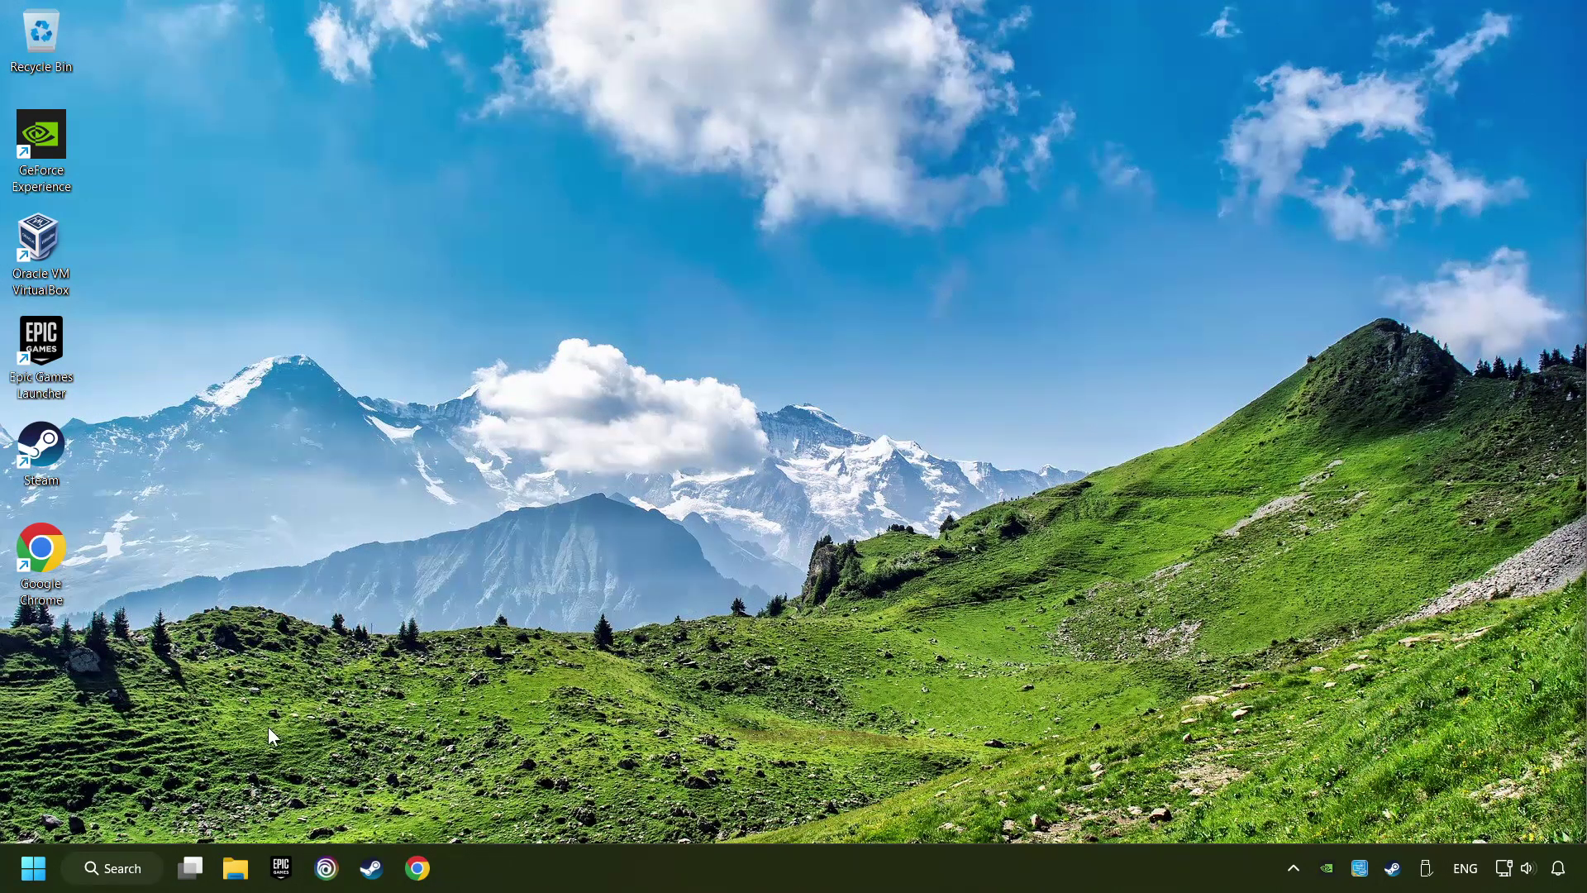
Launch System Configuration via msc search and open its Boot advanced options
{"action": "left_click", "coordinate": [116, 868]}
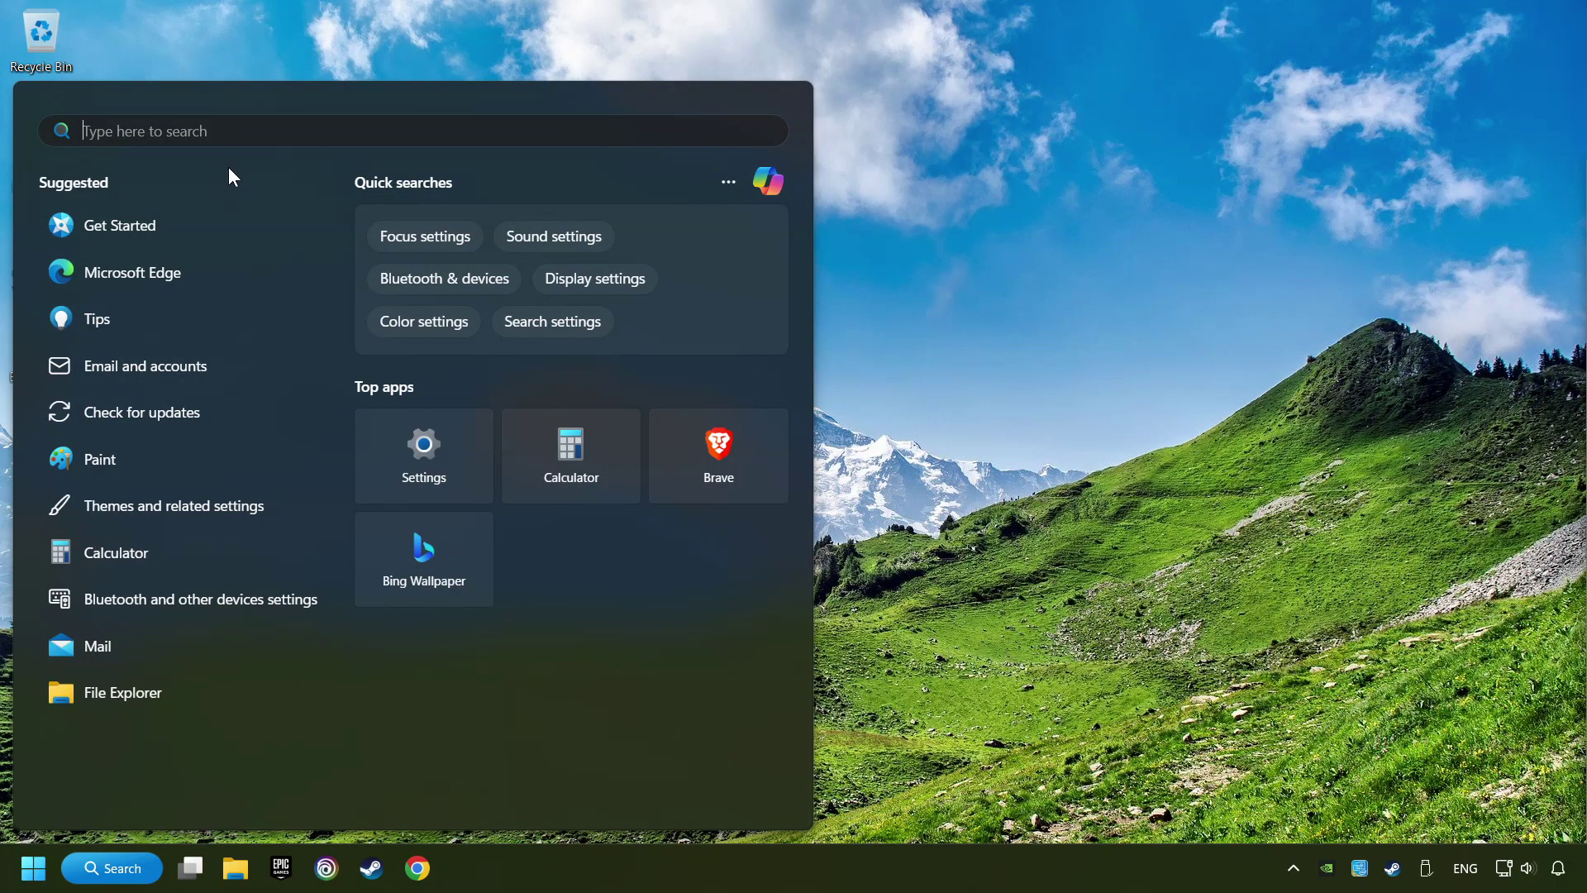
{"action": "type", "text": "msc"}
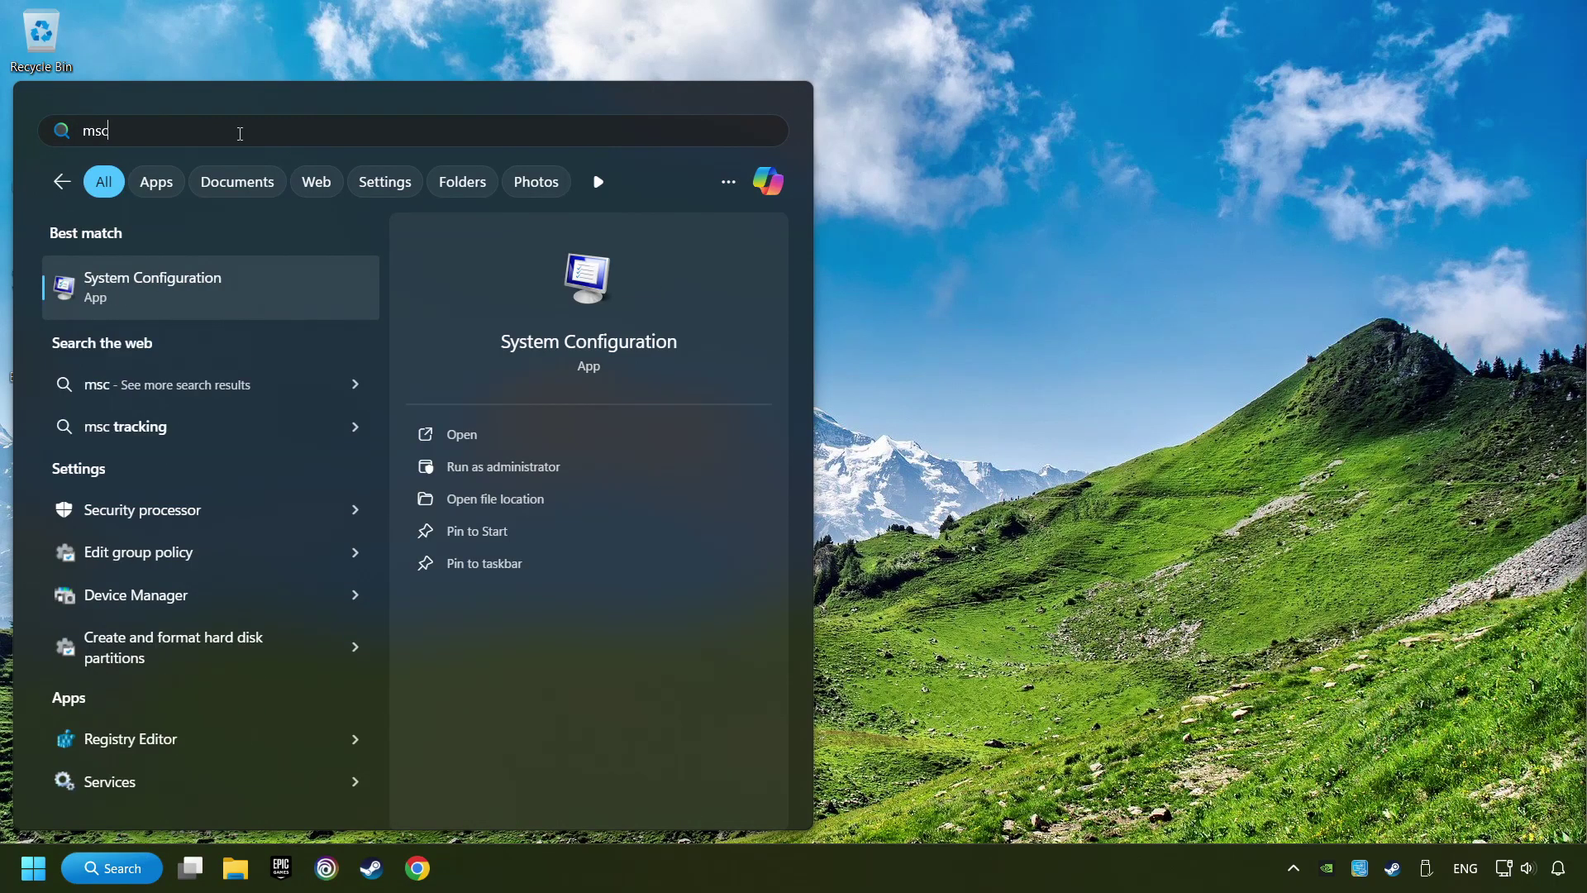
{"action": "left_click", "coordinate": [329, 282]}
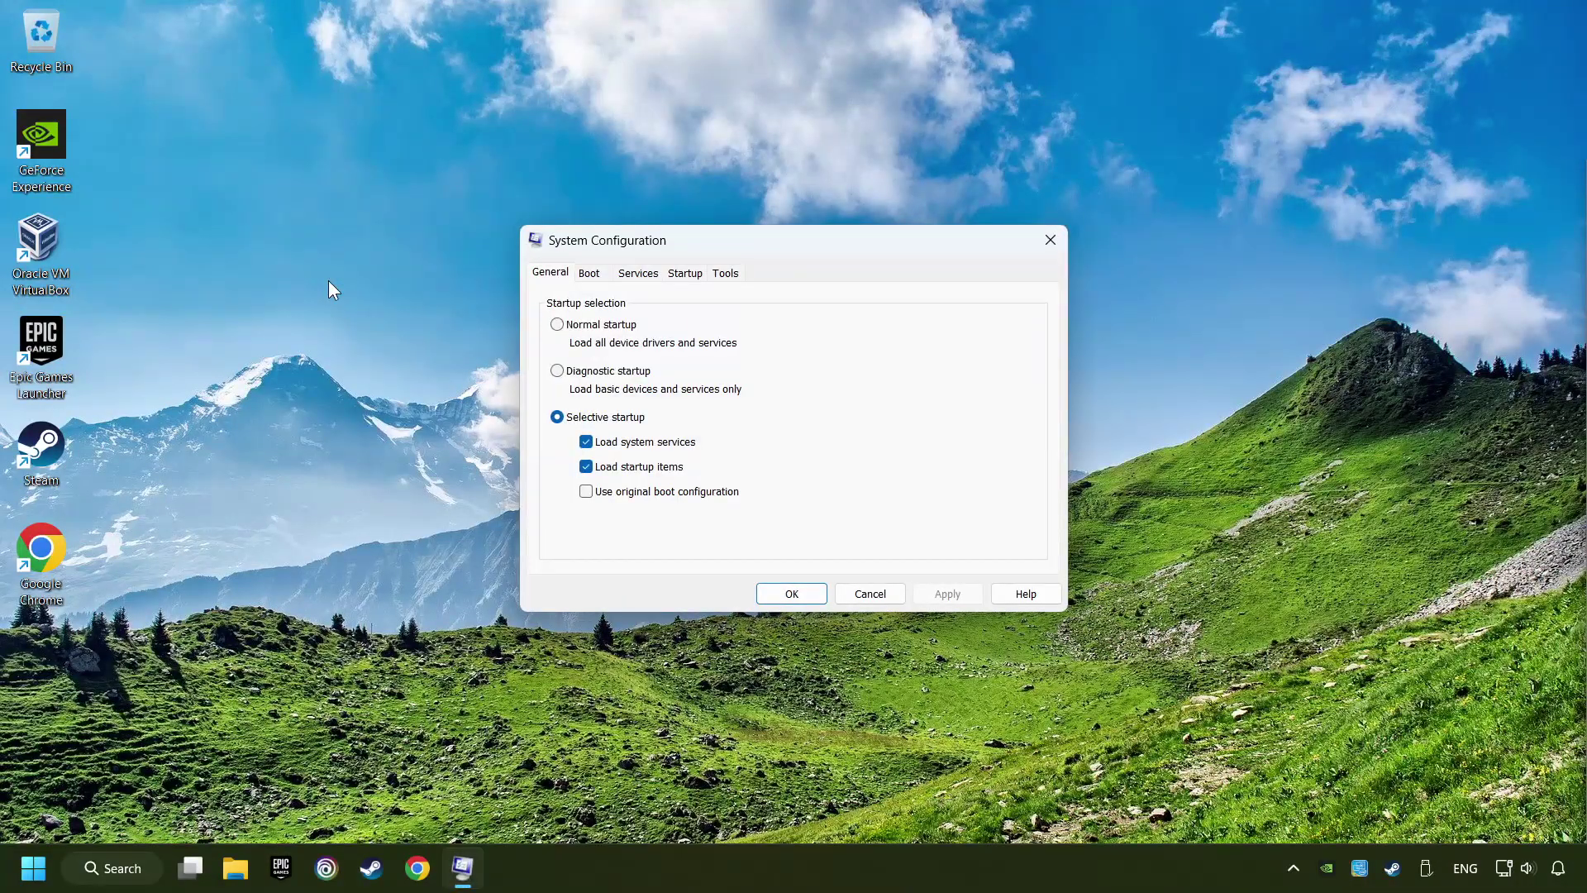
{"action": "left_click", "coordinate": [600, 275]}
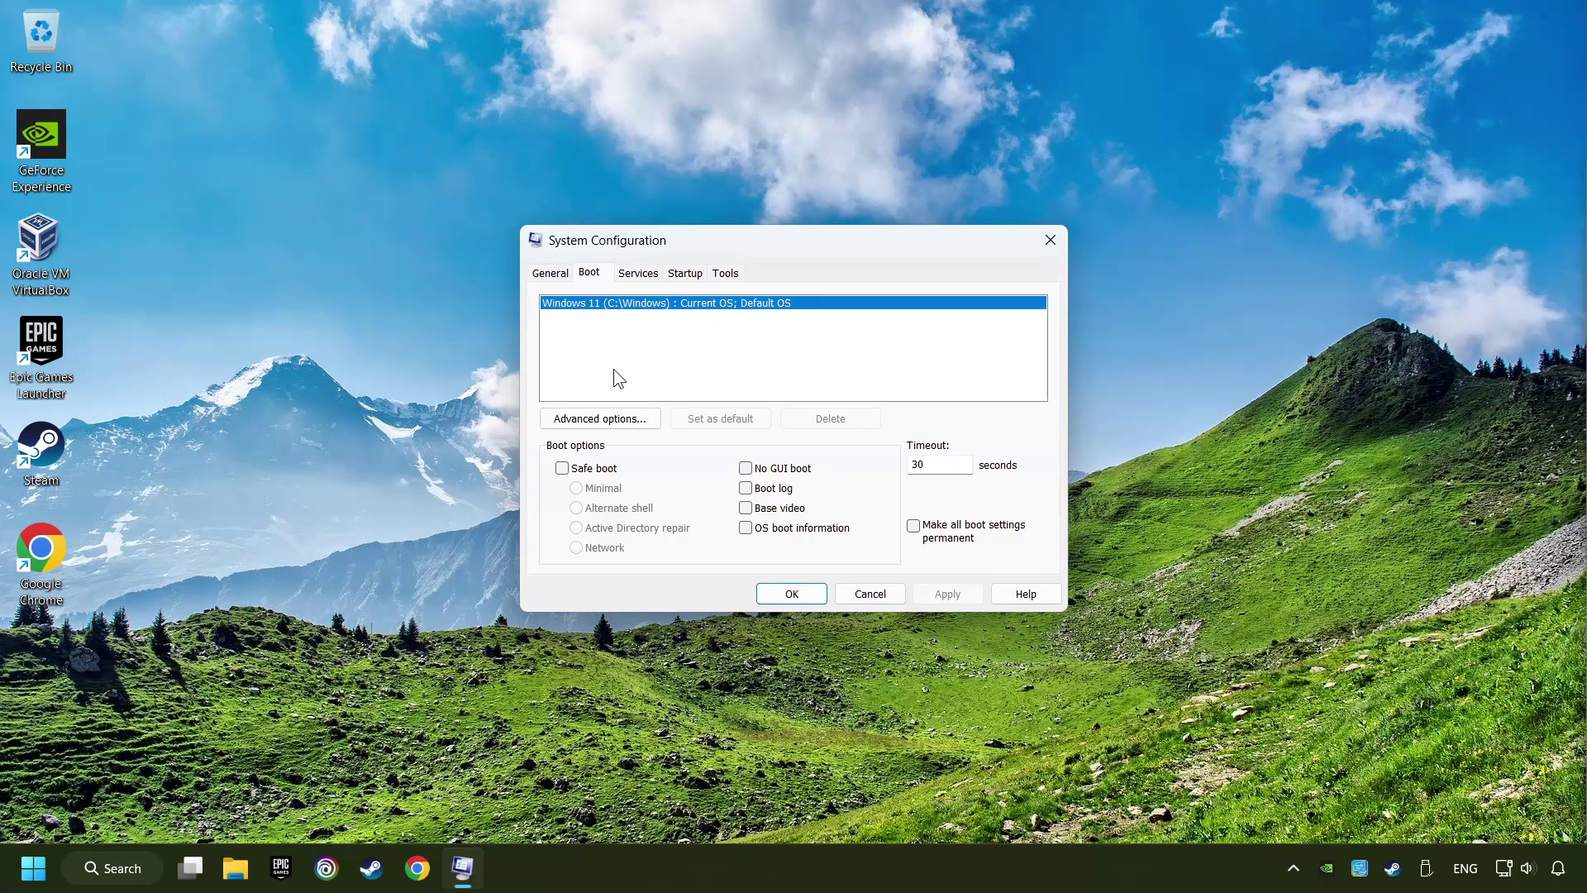
{"action": "left_click", "coordinate": [618, 420]}
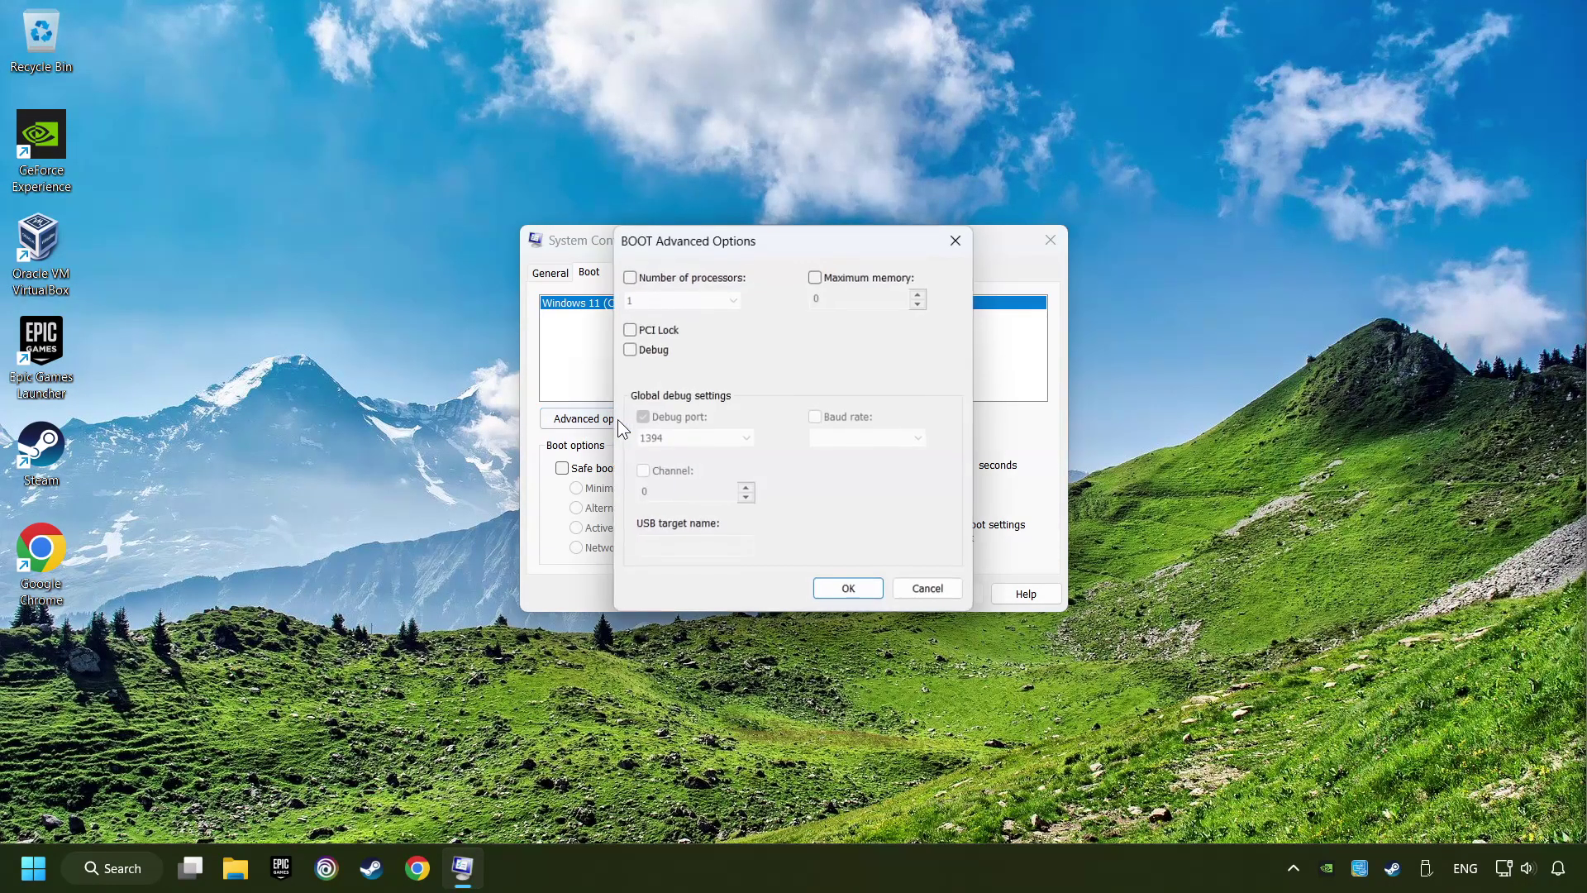
Set Number of processors to 8, apply, and exit without restarting
{"action": "left_click", "coordinate": [629, 276]}
{"action": "left_click", "coordinate": [680, 297]}
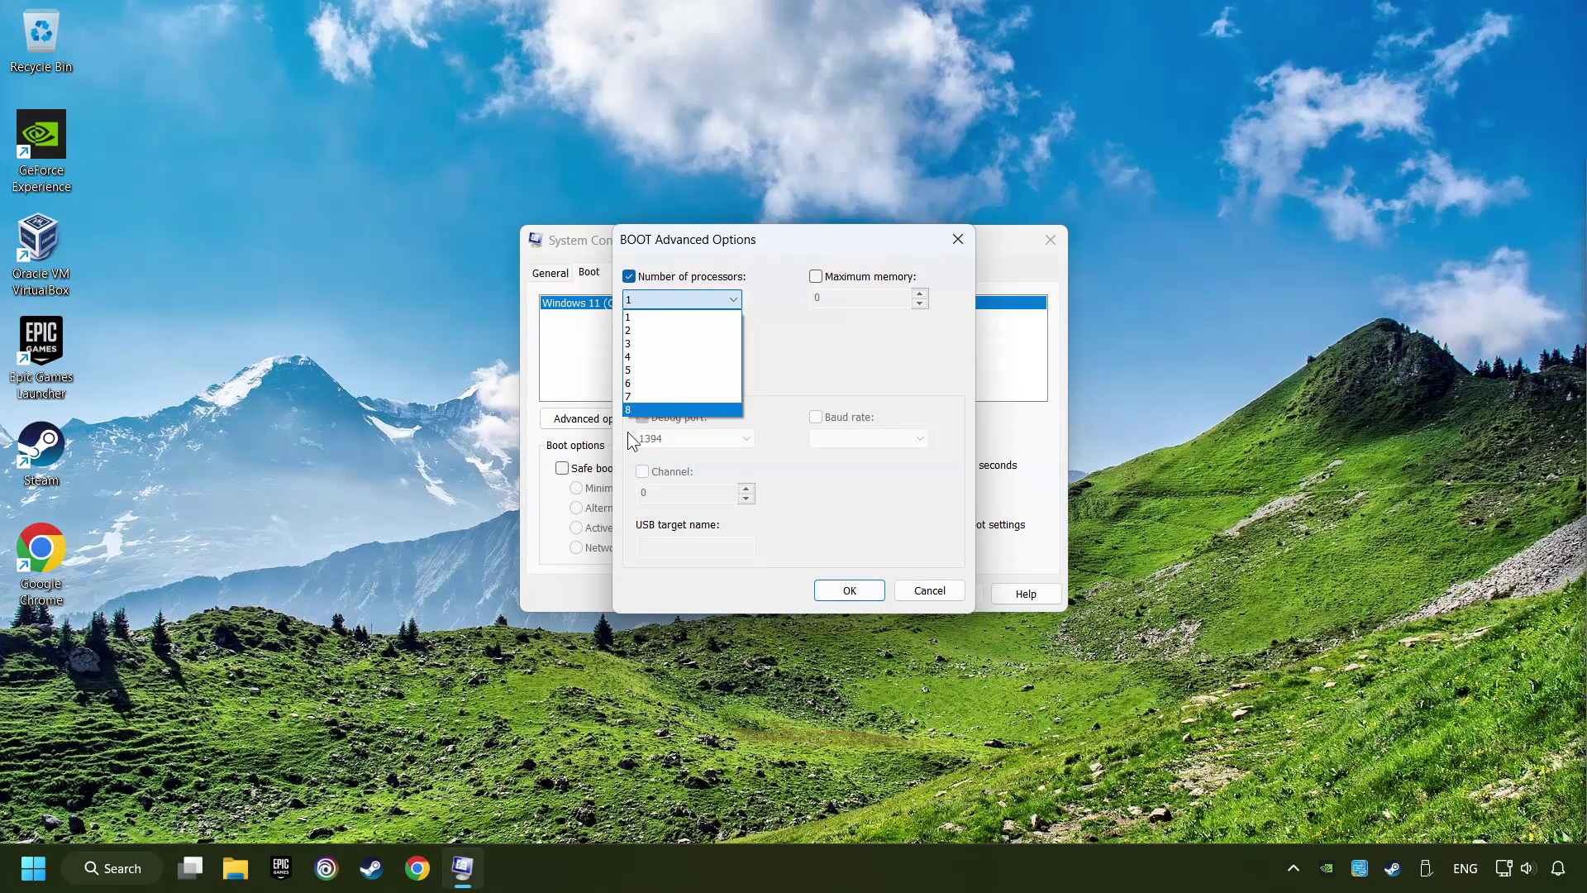
{"action": "left_click", "coordinate": [705, 410]}
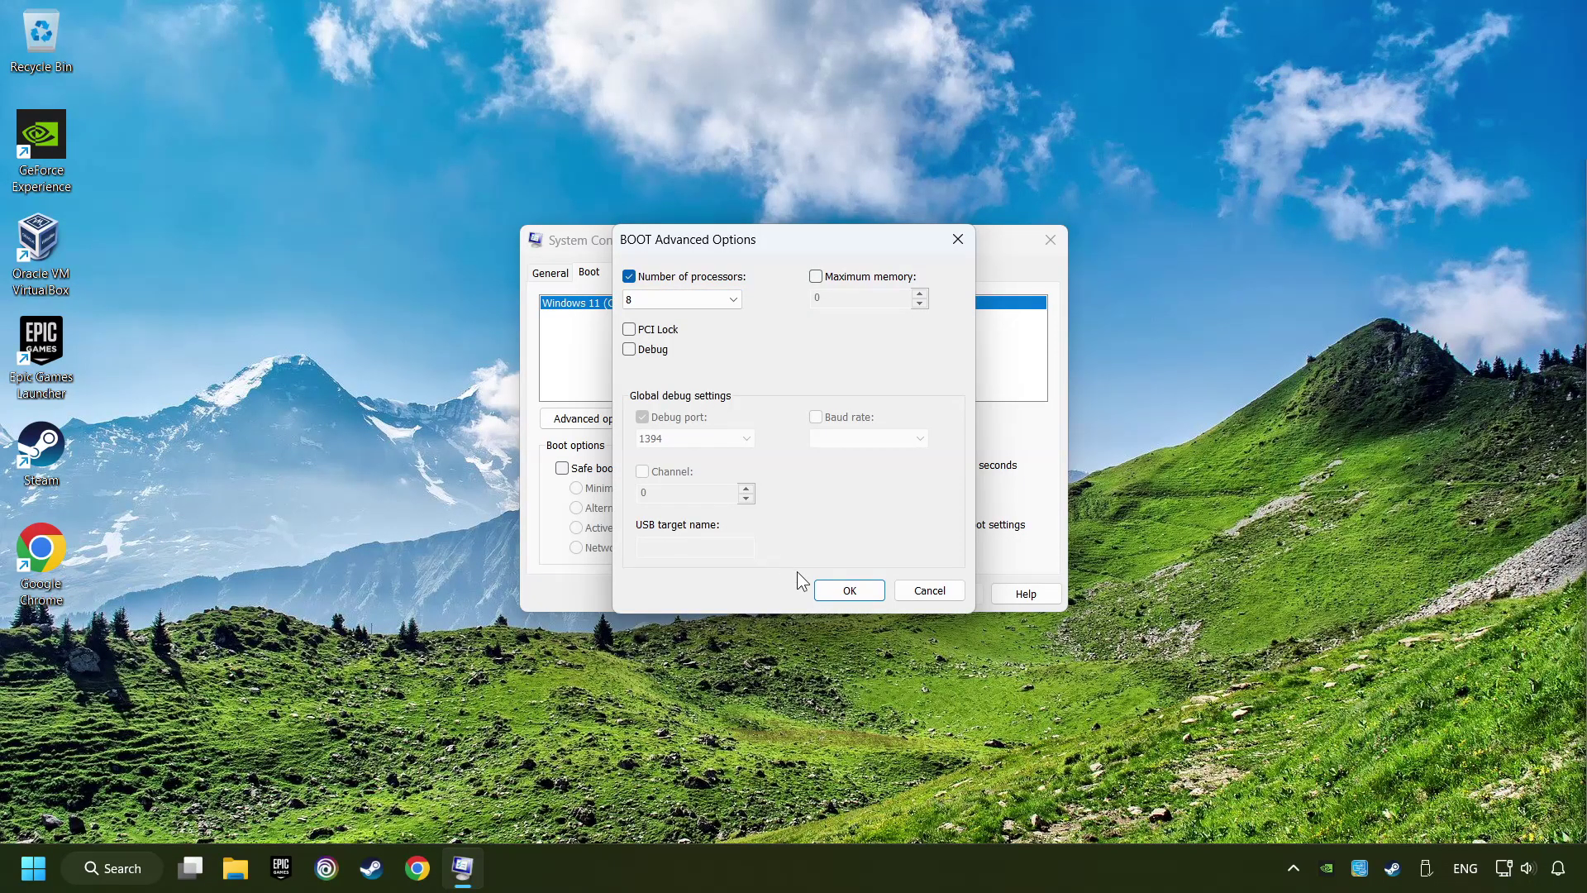
{"action": "left_click", "coordinate": [851, 591]}
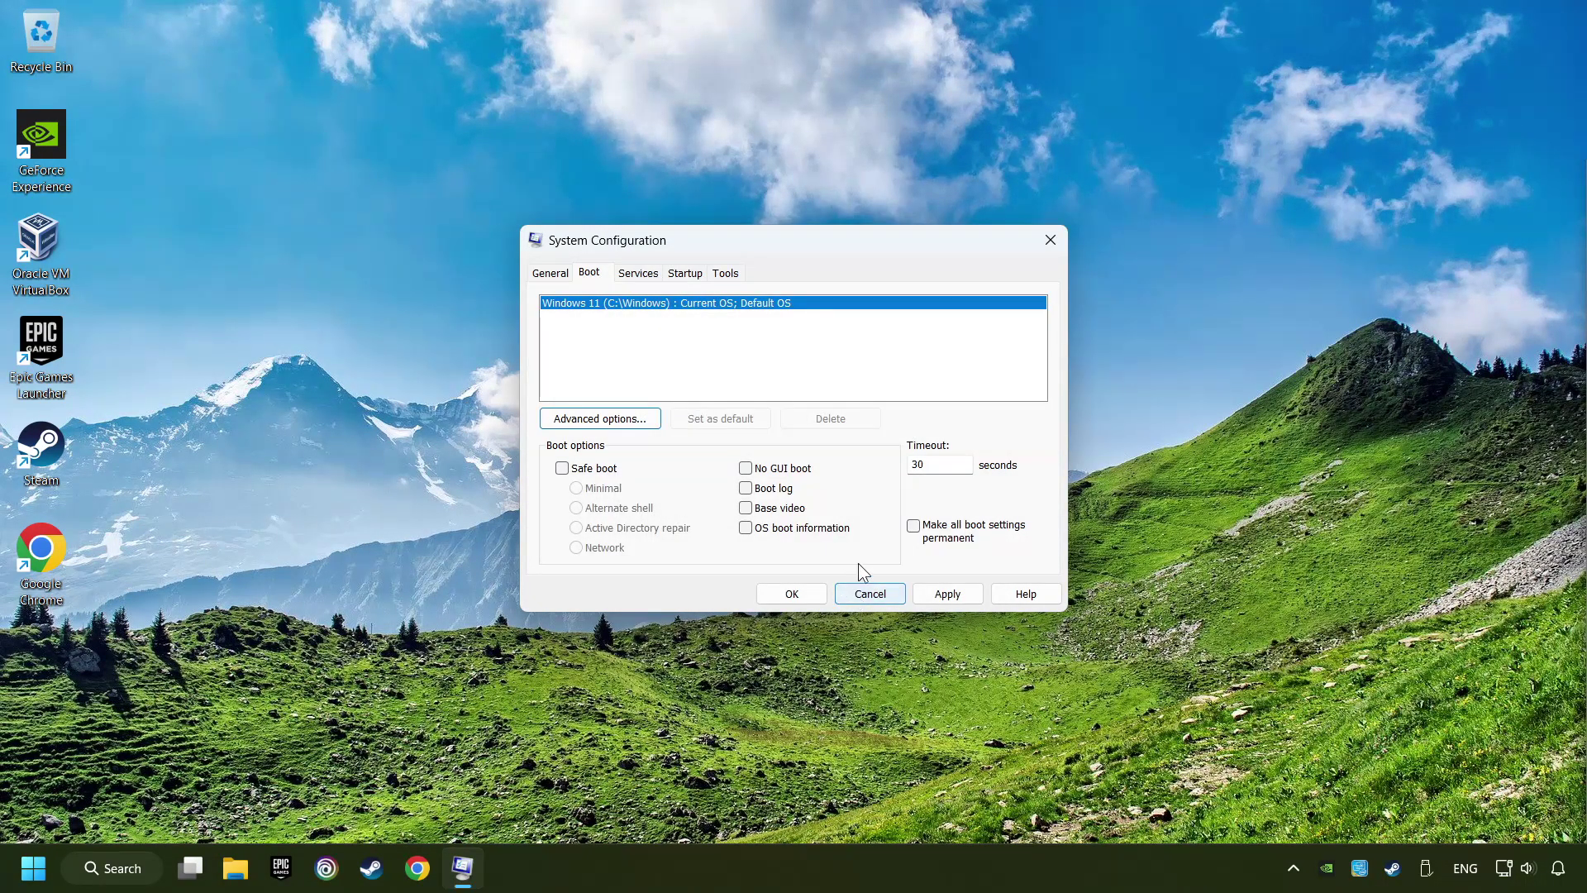
{"action": "left_click", "coordinate": [949, 595]}
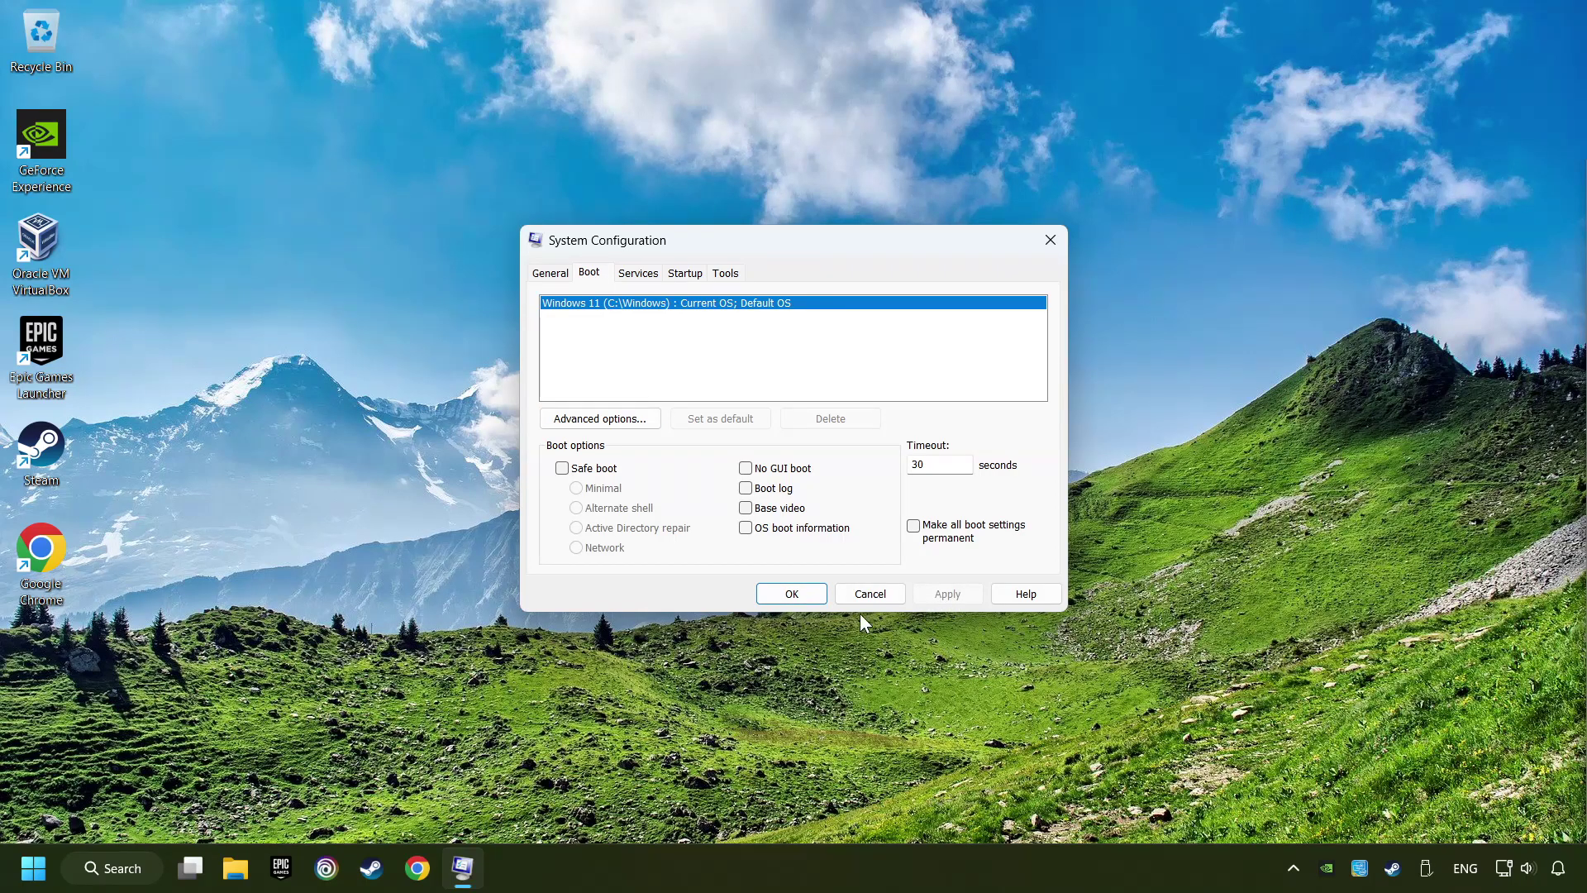
{"action": "left_click", "coordinate": [794, 595]}
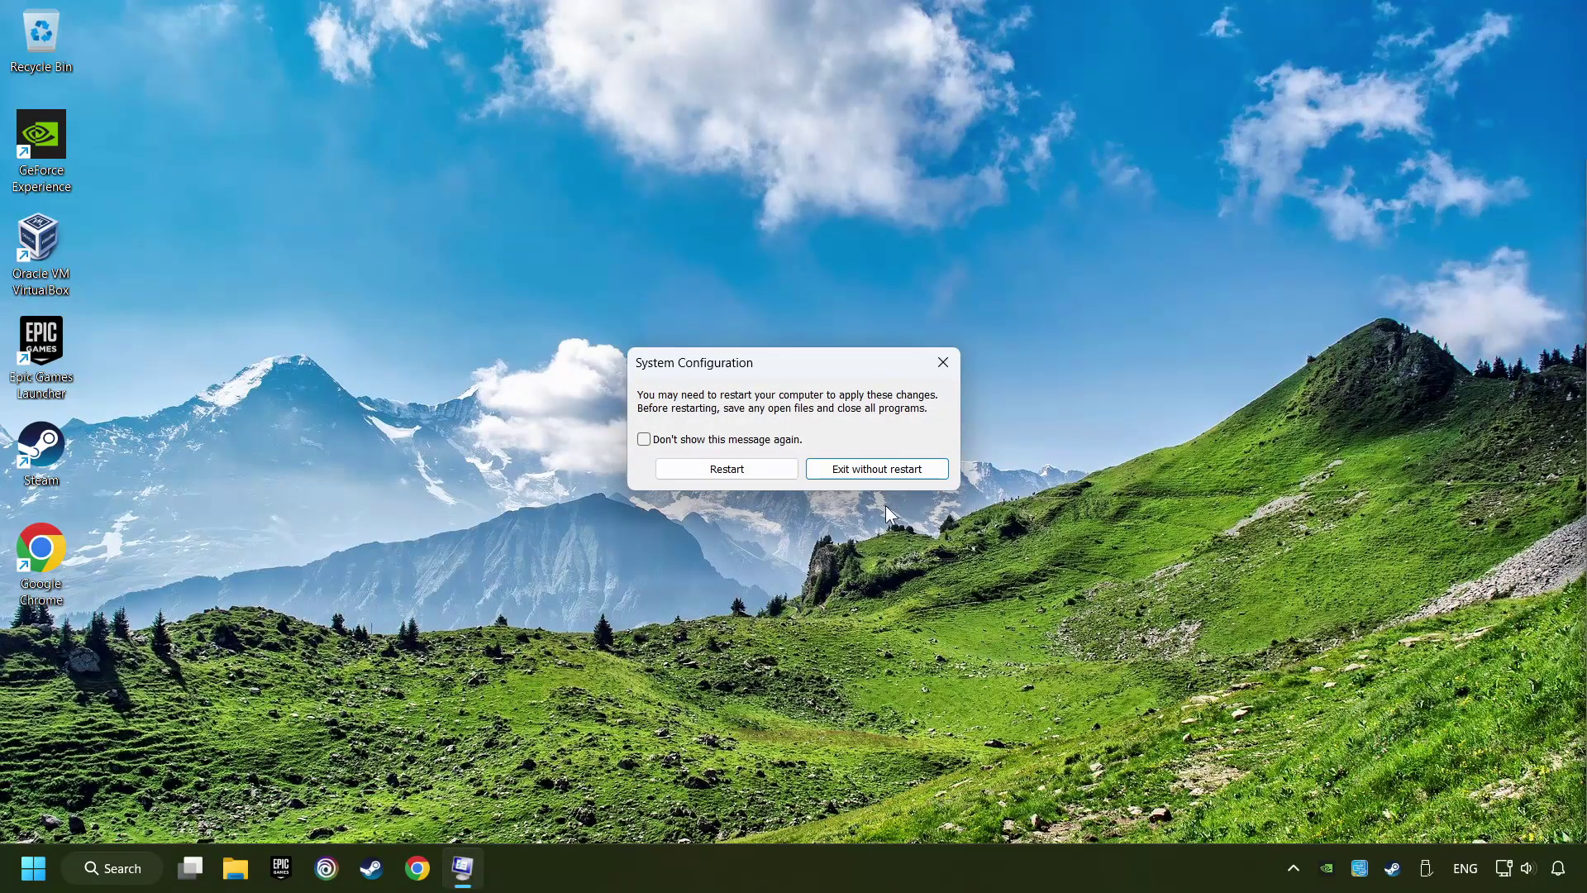
{"action": "left_click", "coordinate": [891, 473]}
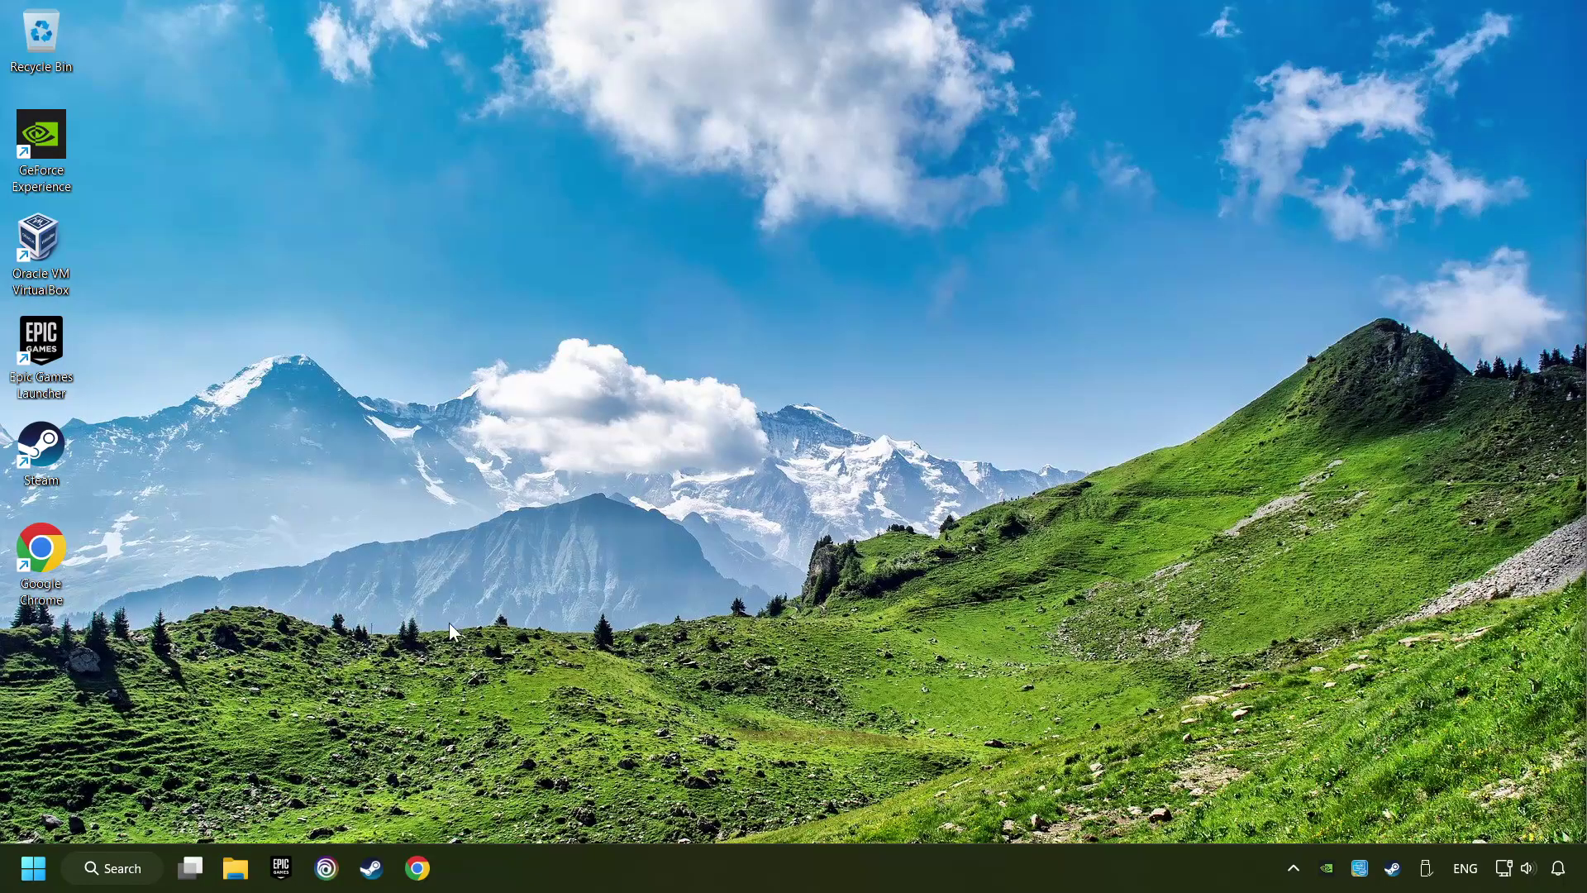
Search 'performance' and open Performance Options, moving its window toward the centre
{"action": "left_click", "coordinate": [130, 881]}
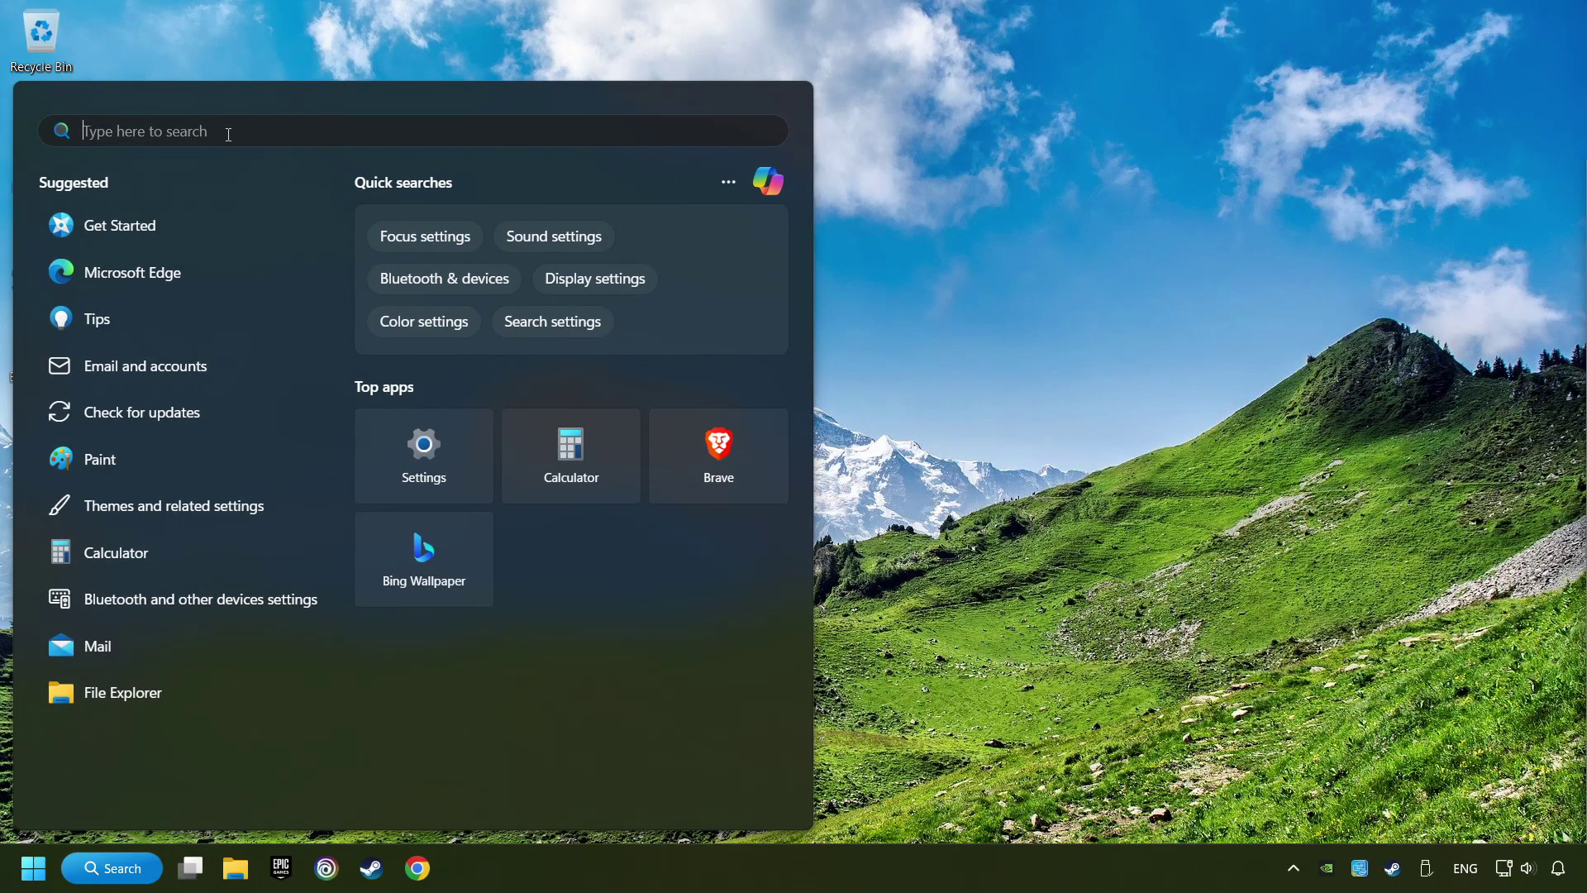
{"action": "type", "text": "performance"}
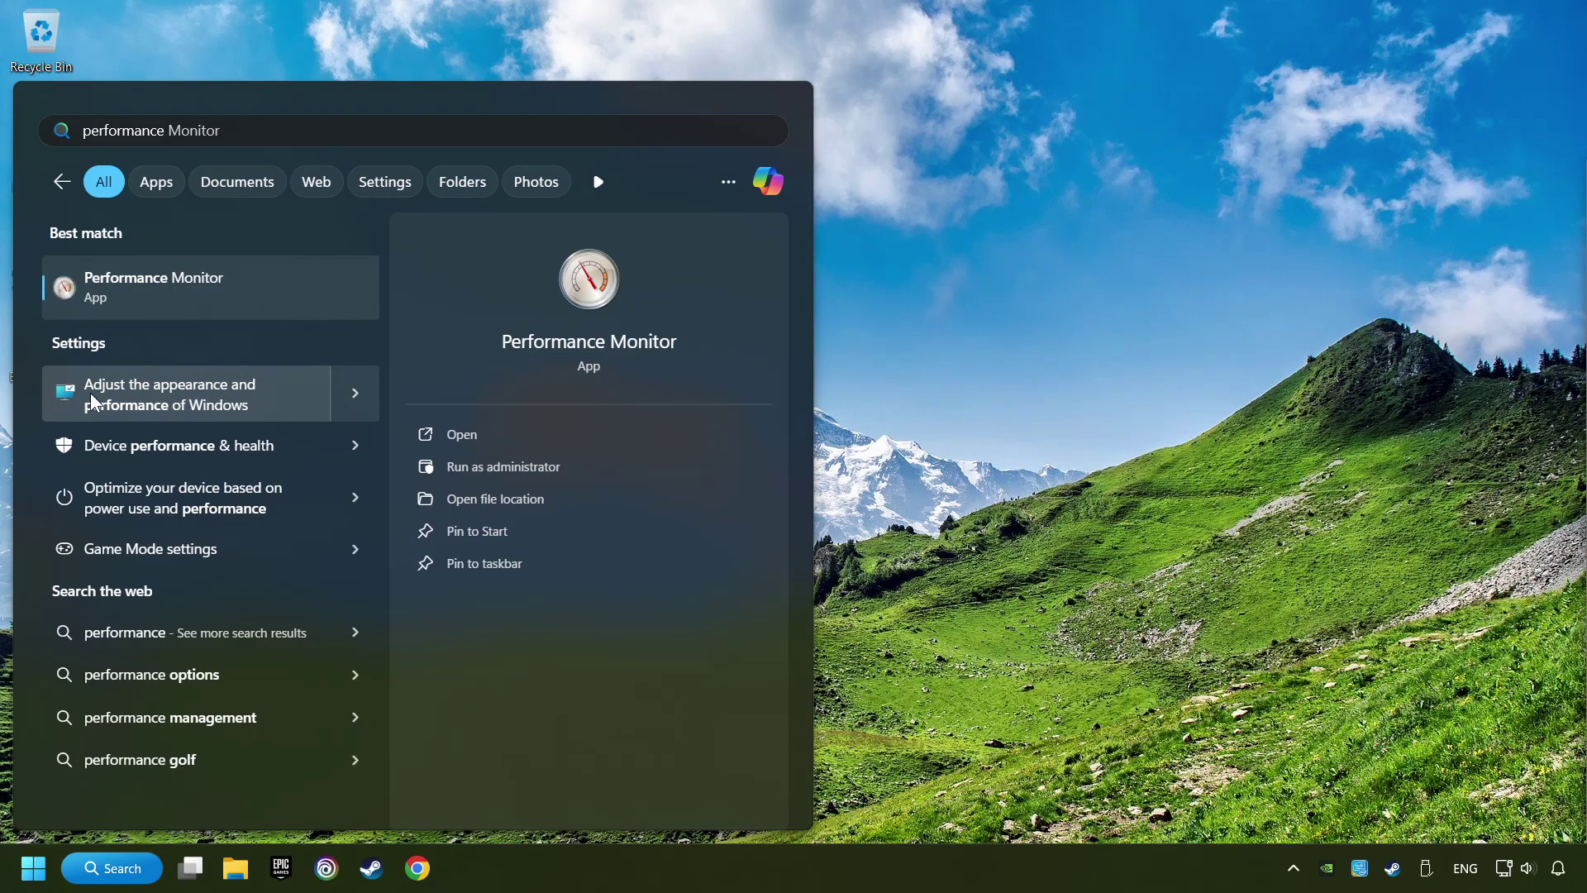
{"action": "left_click", "coordinate": [282, 392]}
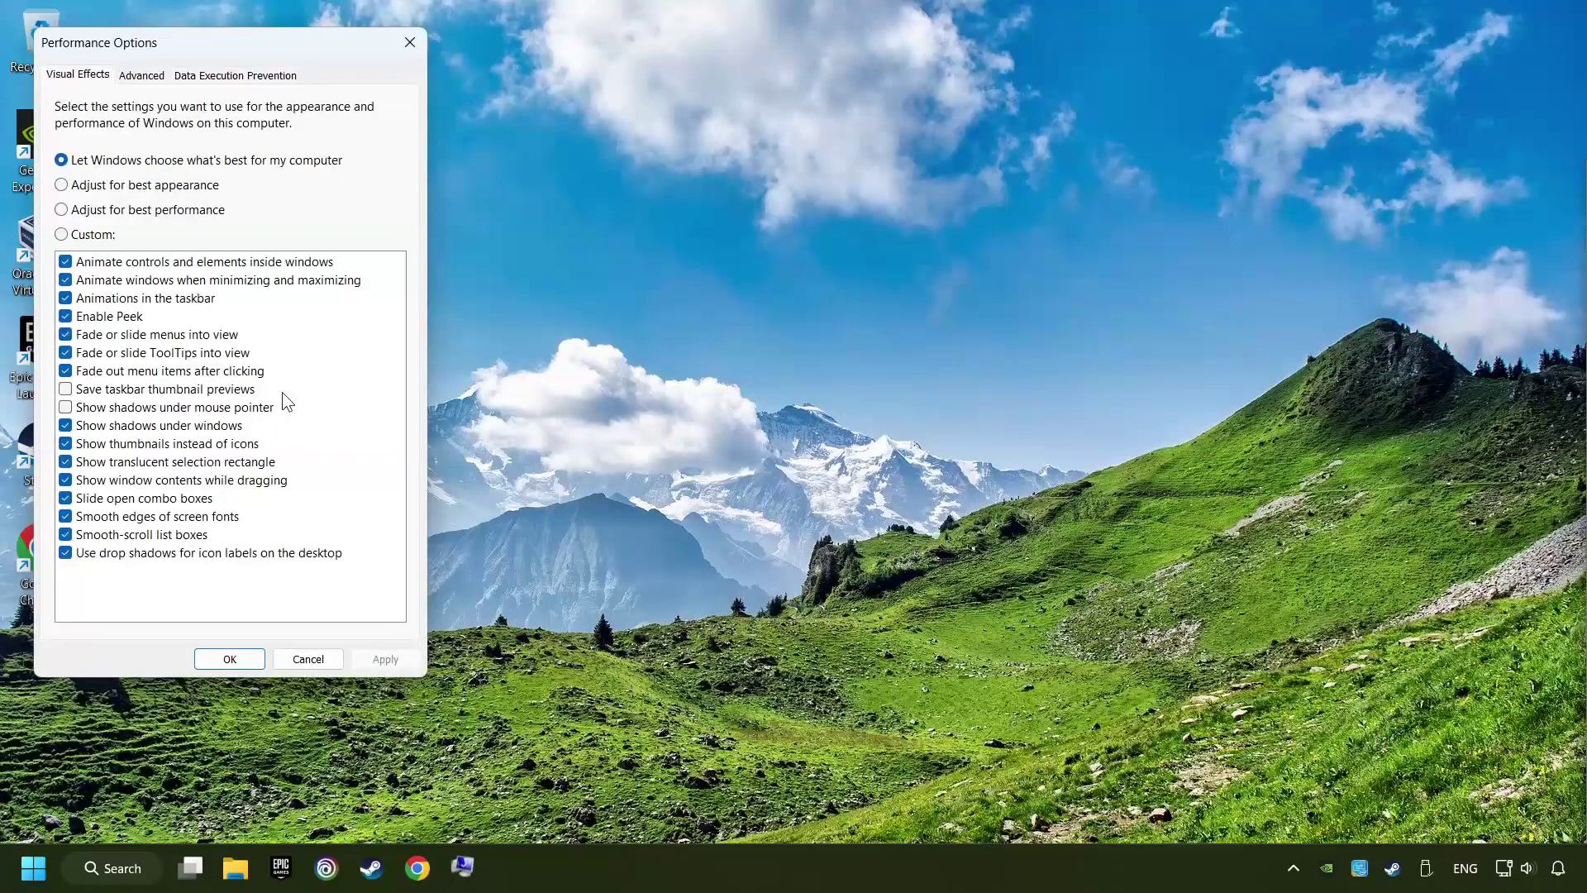
{"action": "left_click_drag", "start_coordinate": [372, 106], "coordinate": [756, 128]}
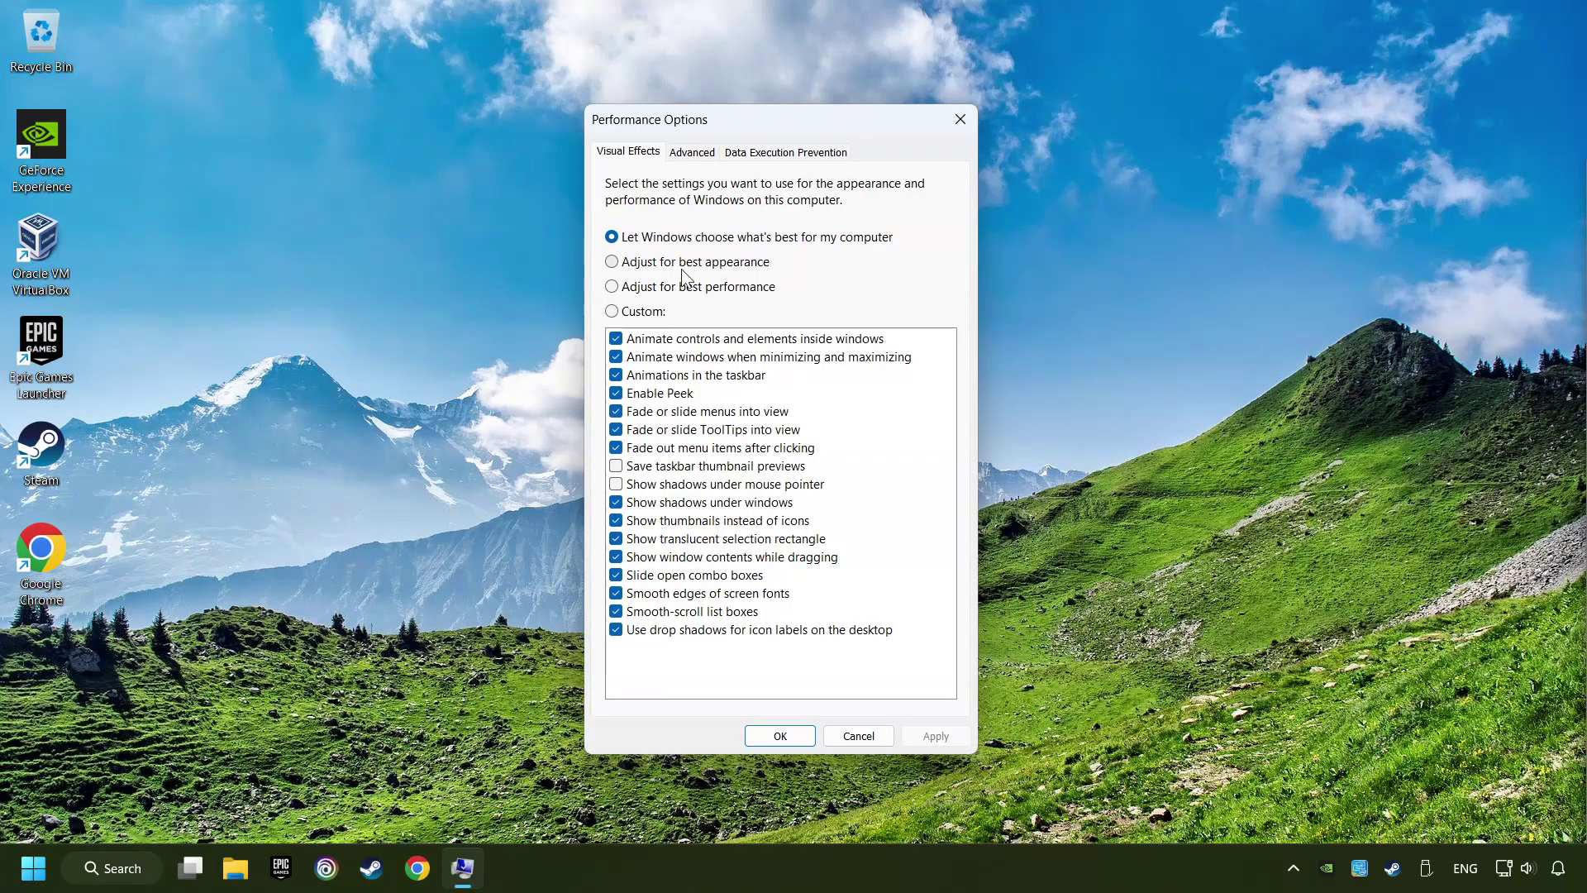
Apply Adjust for best performance, close Performance Options, and bring up the Start power options
{"action": "left_click", "coordinate": [612, 287]}
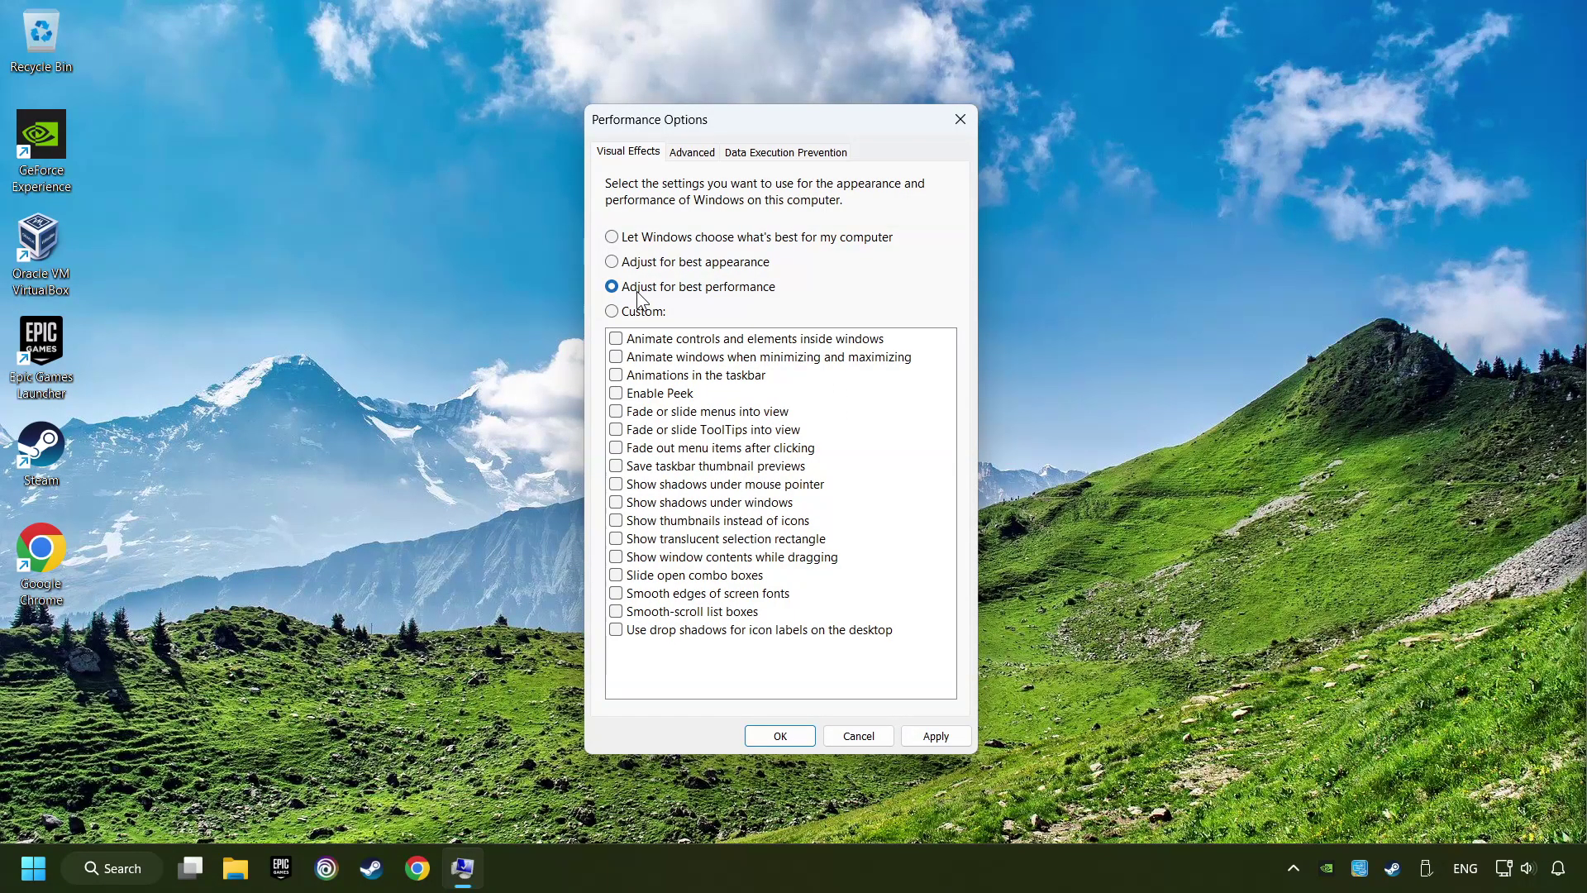
{"action": "left_click", "coordinate": [933, 737]}
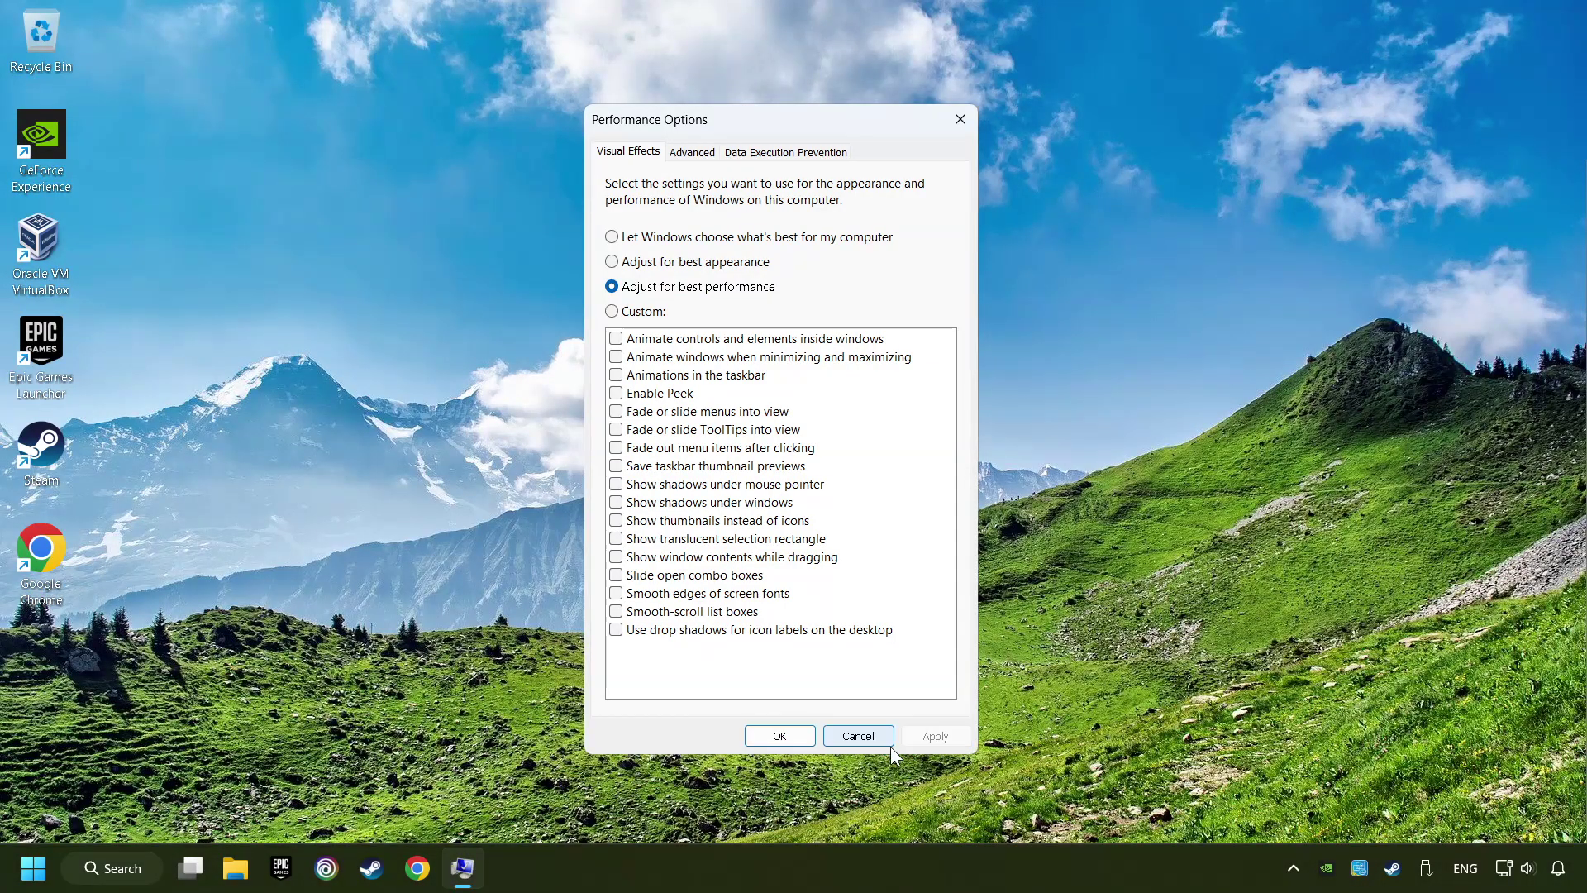
{"action": "left_click", "coordinate": [763, 731]}
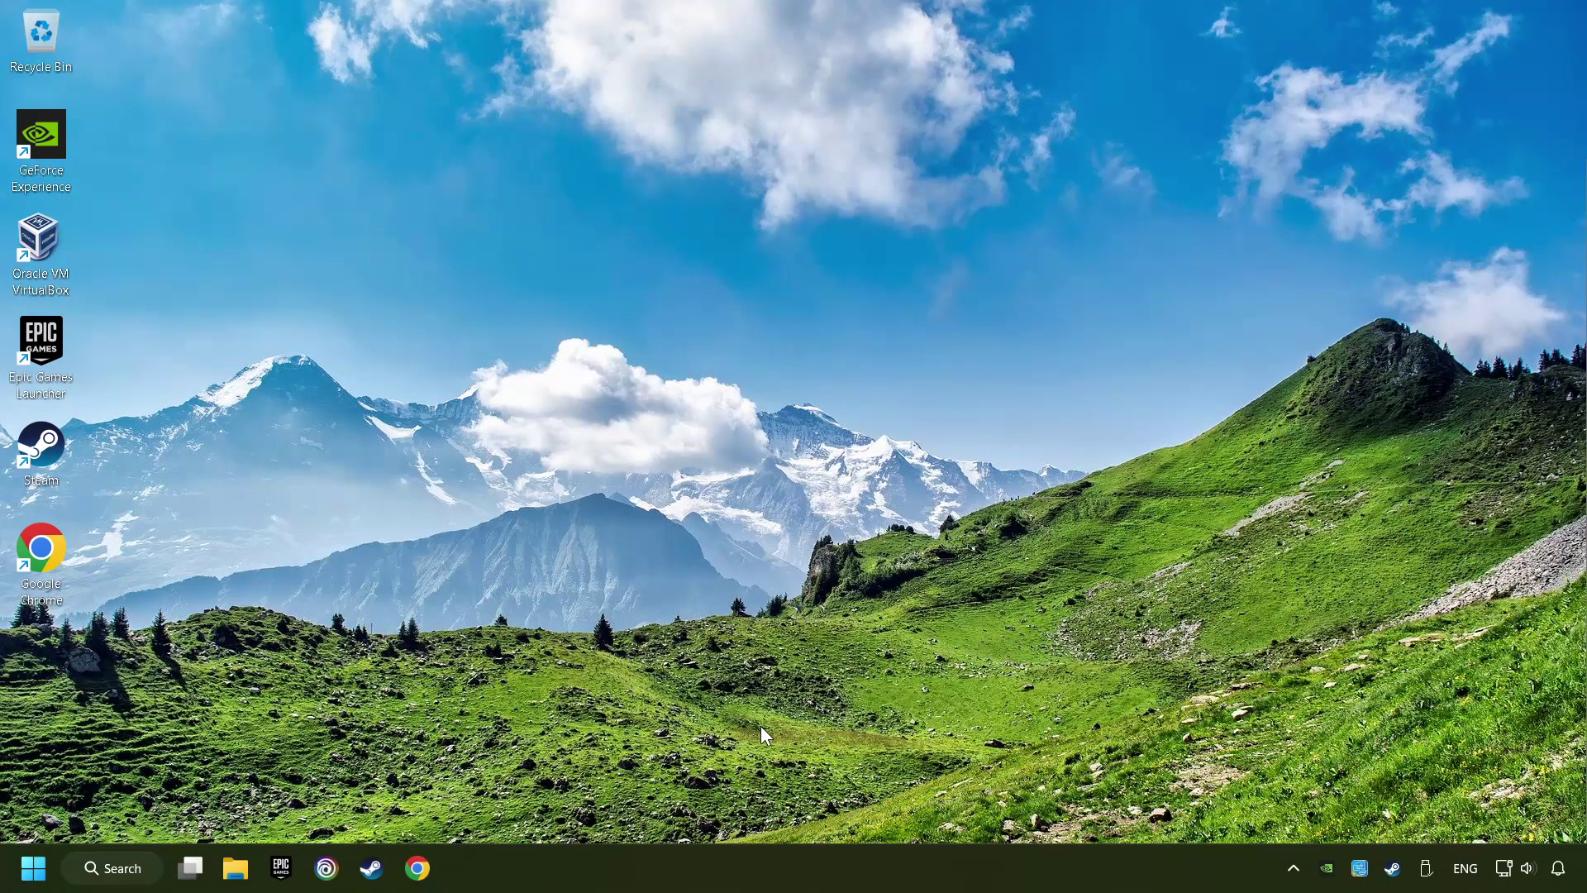
{"action": "left_click", "coordinate": [33, 867]}
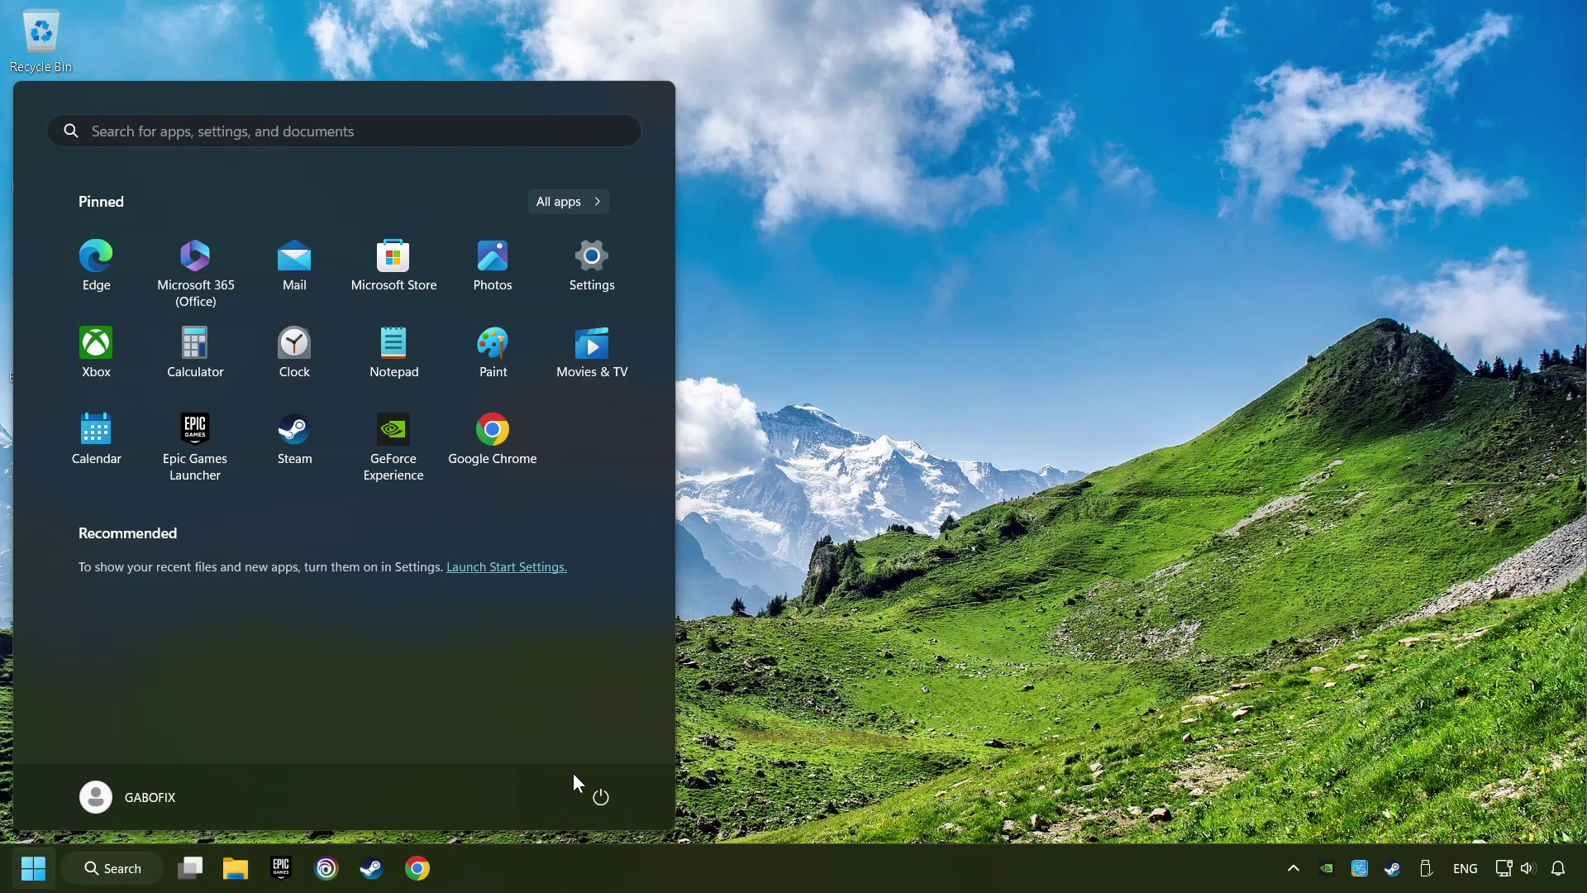
{"action": "left_click", "coordinate": [602, 794]}
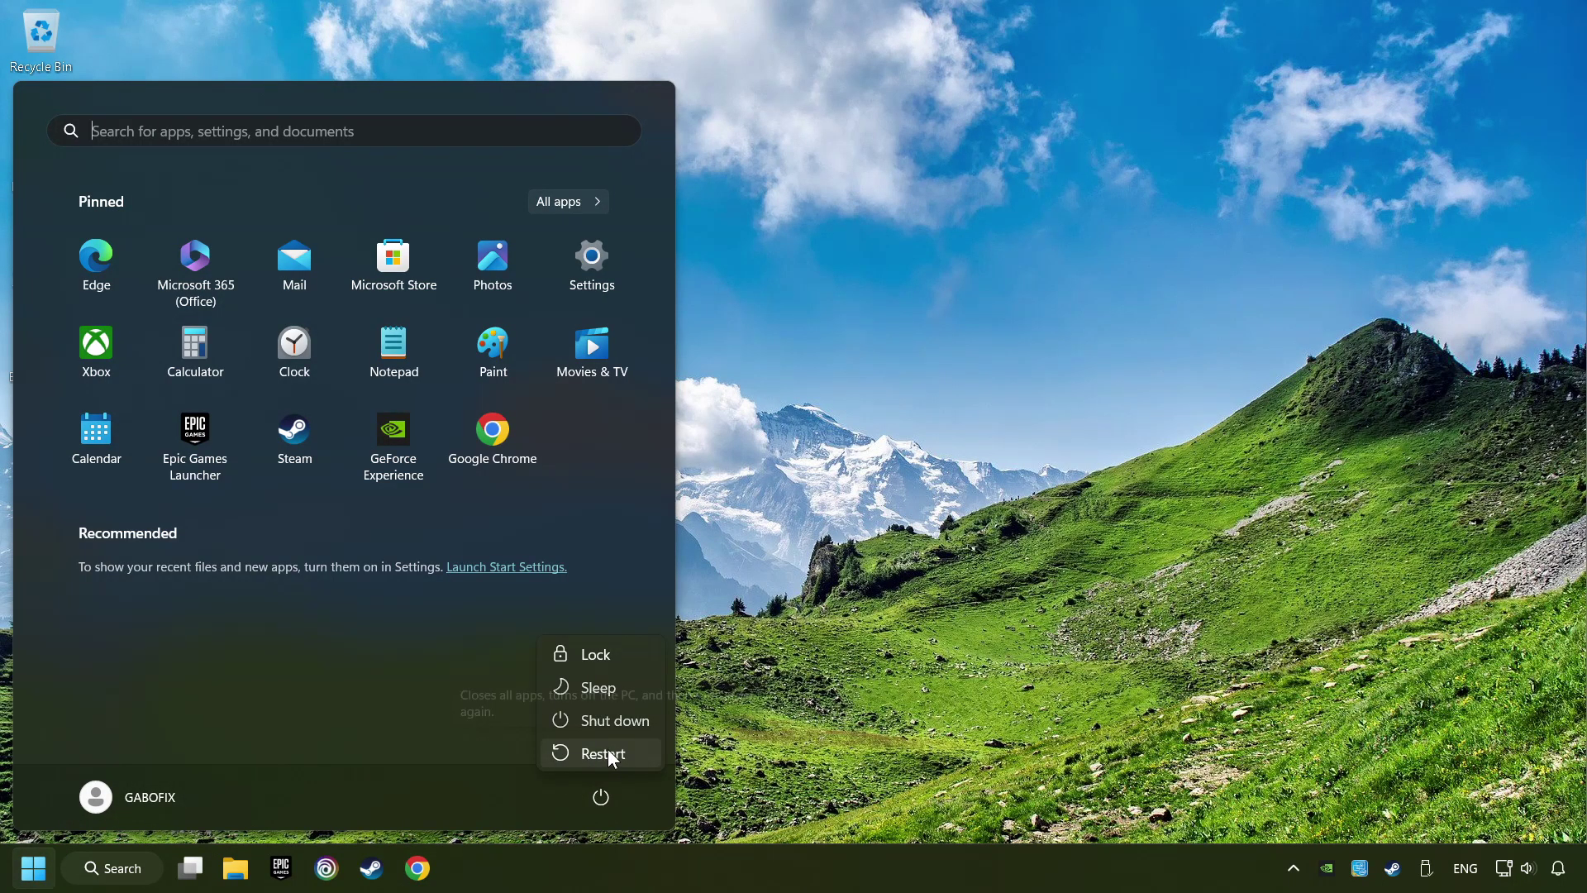